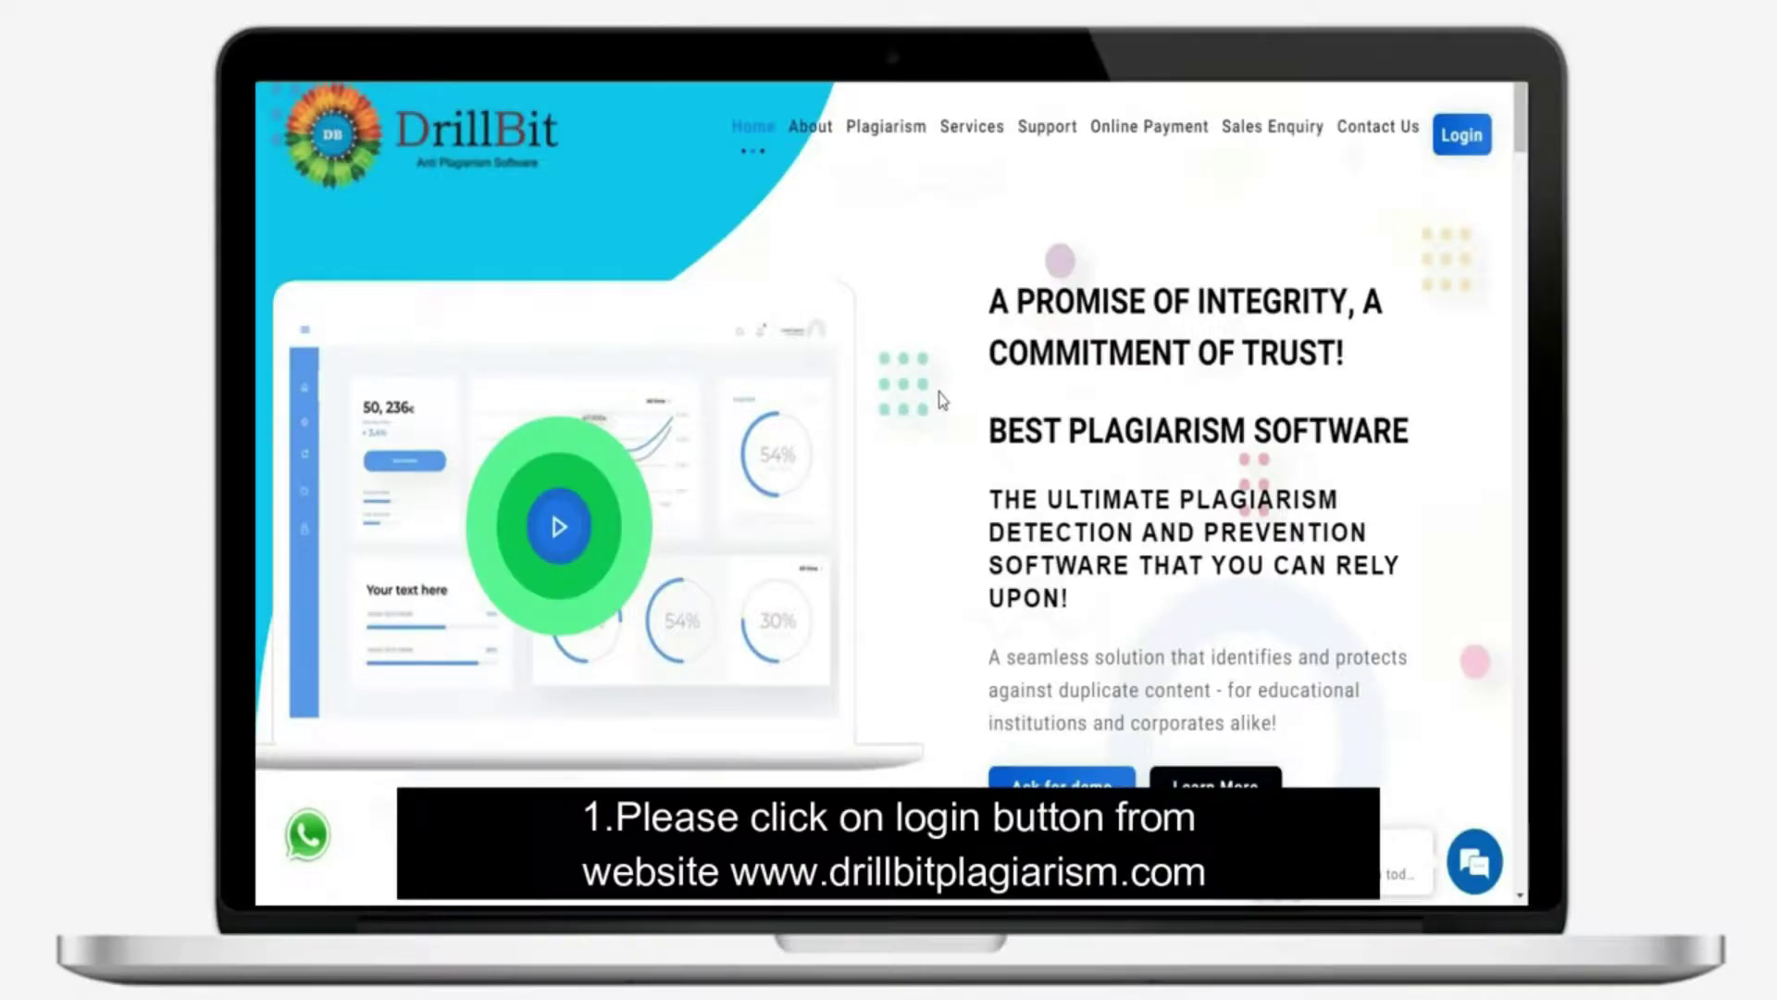
Sign in to DrillBit with the prefilled demo account credentials
{"action": "left_click", "coordinate": [1472, 133]}
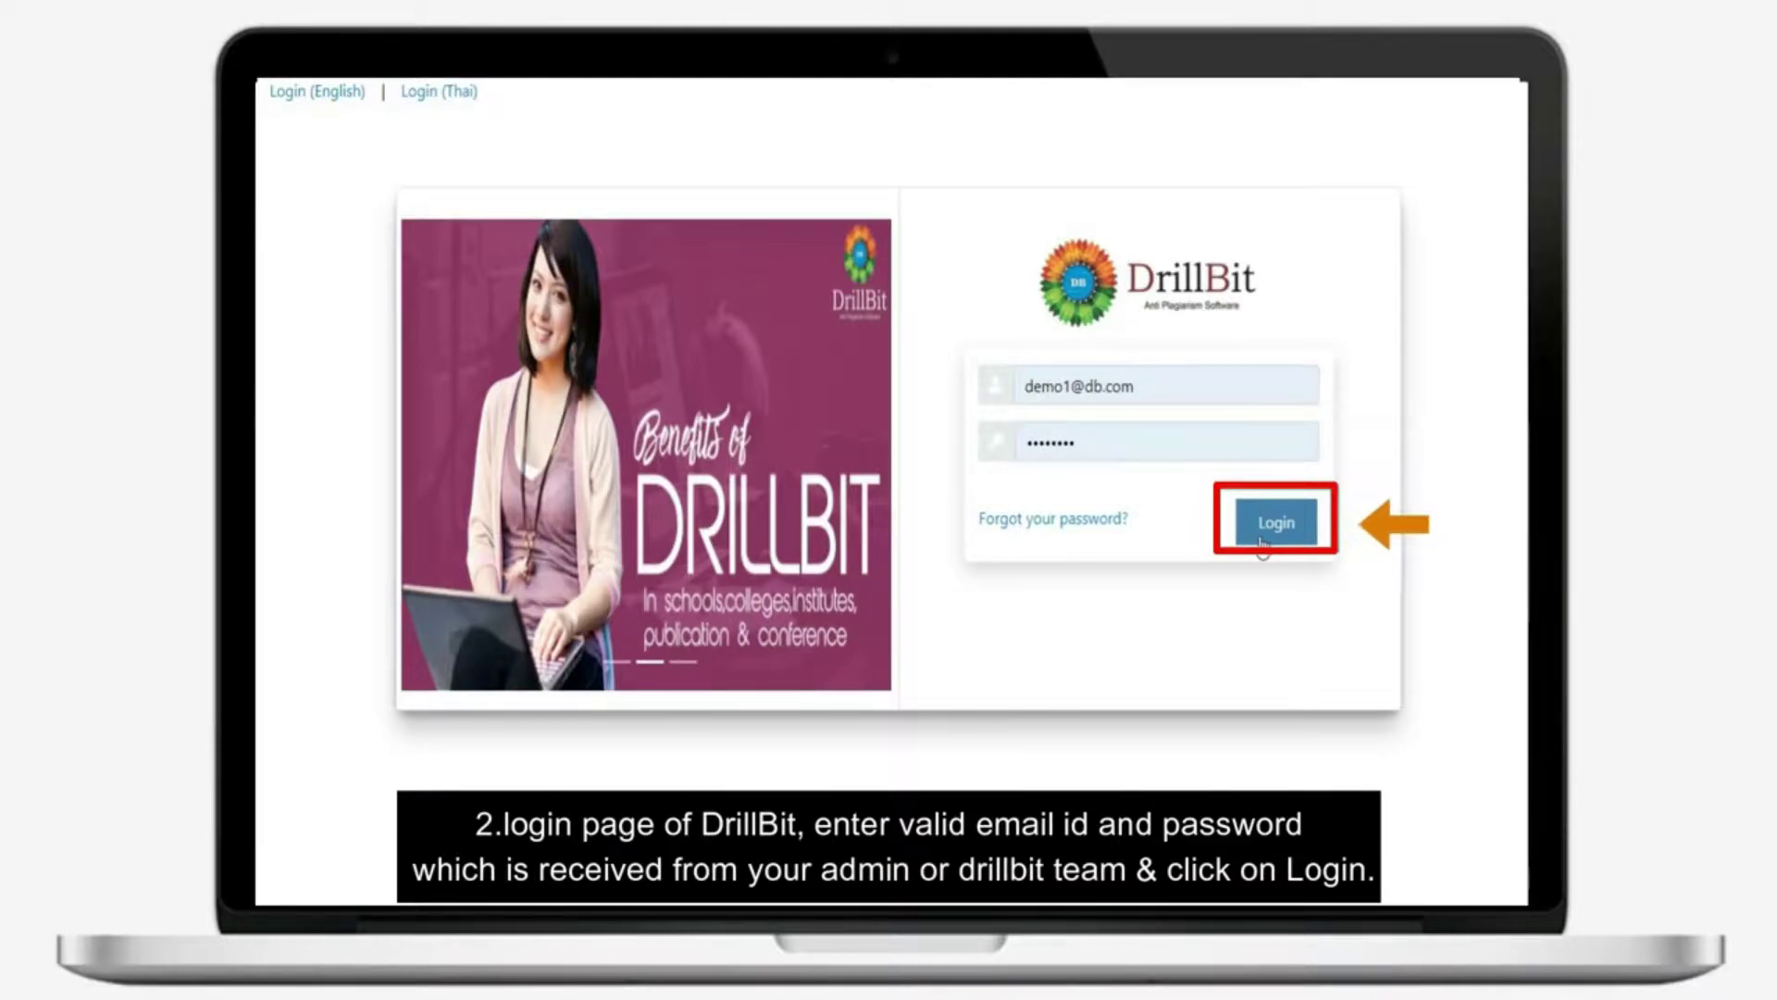
{"action": "left_click", "coordinate": [1260, 537]}
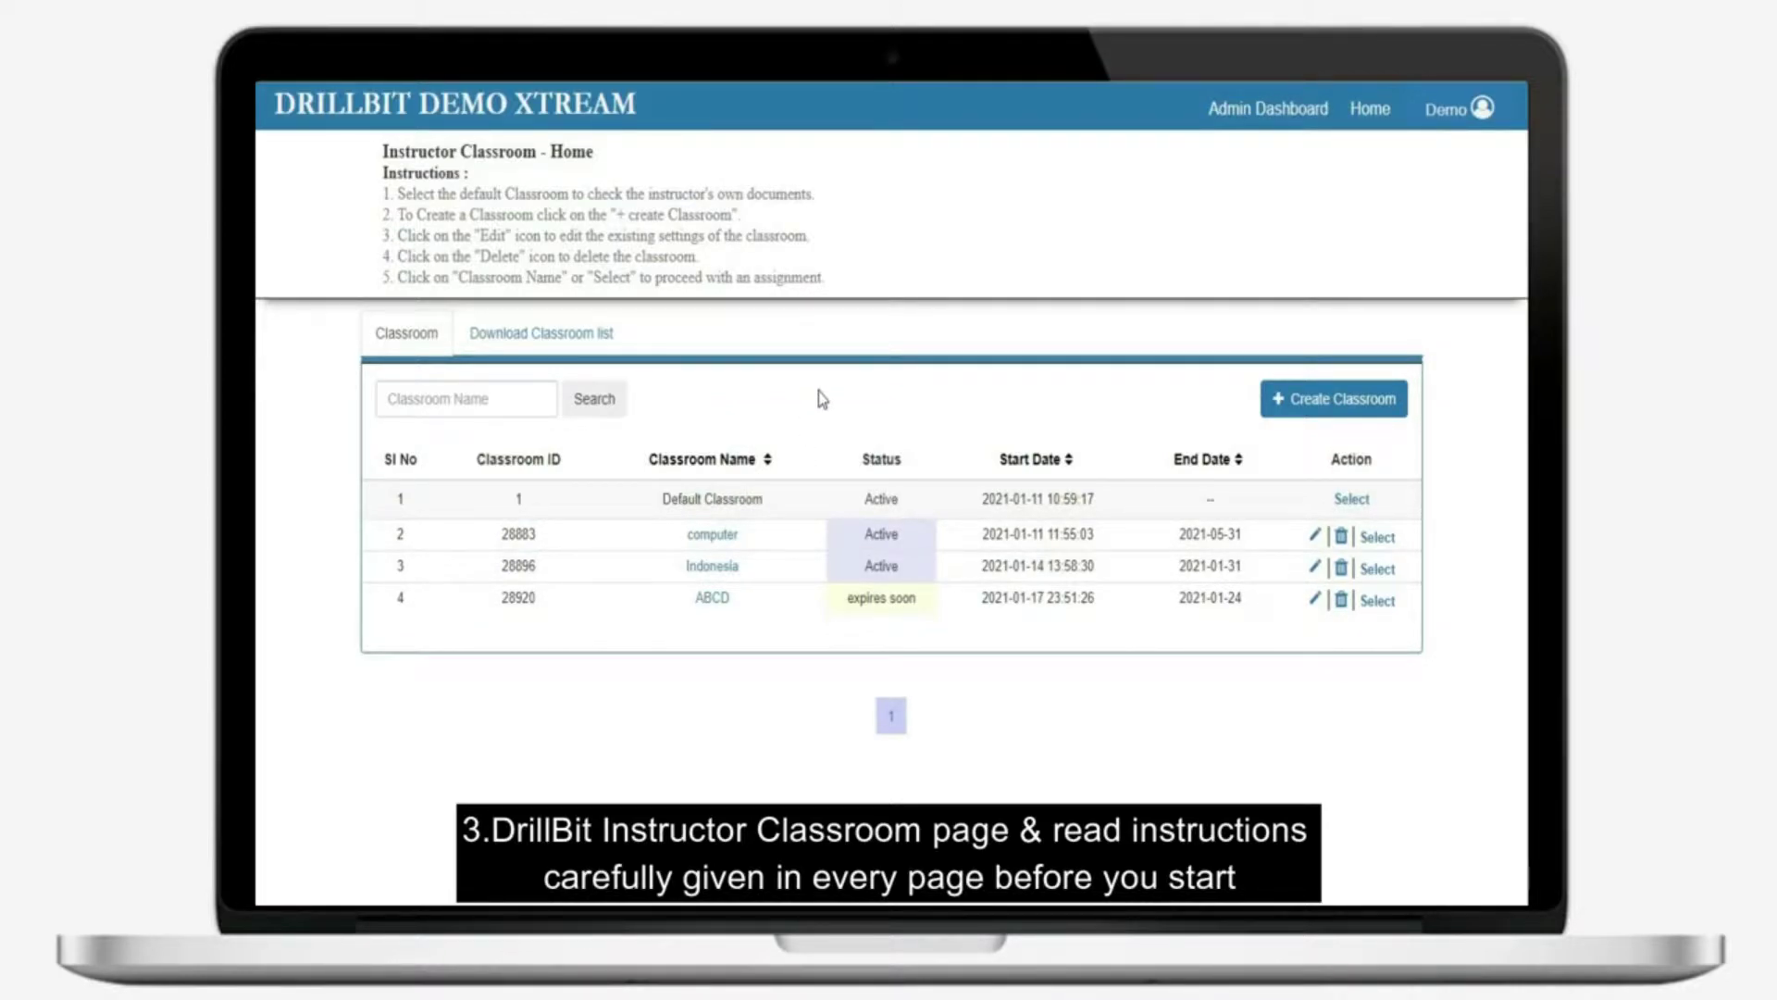
Create a classroom named 'Example' with validity date 20-02-2021
{"action": "left_click", "coordinate": [1308, 418]}
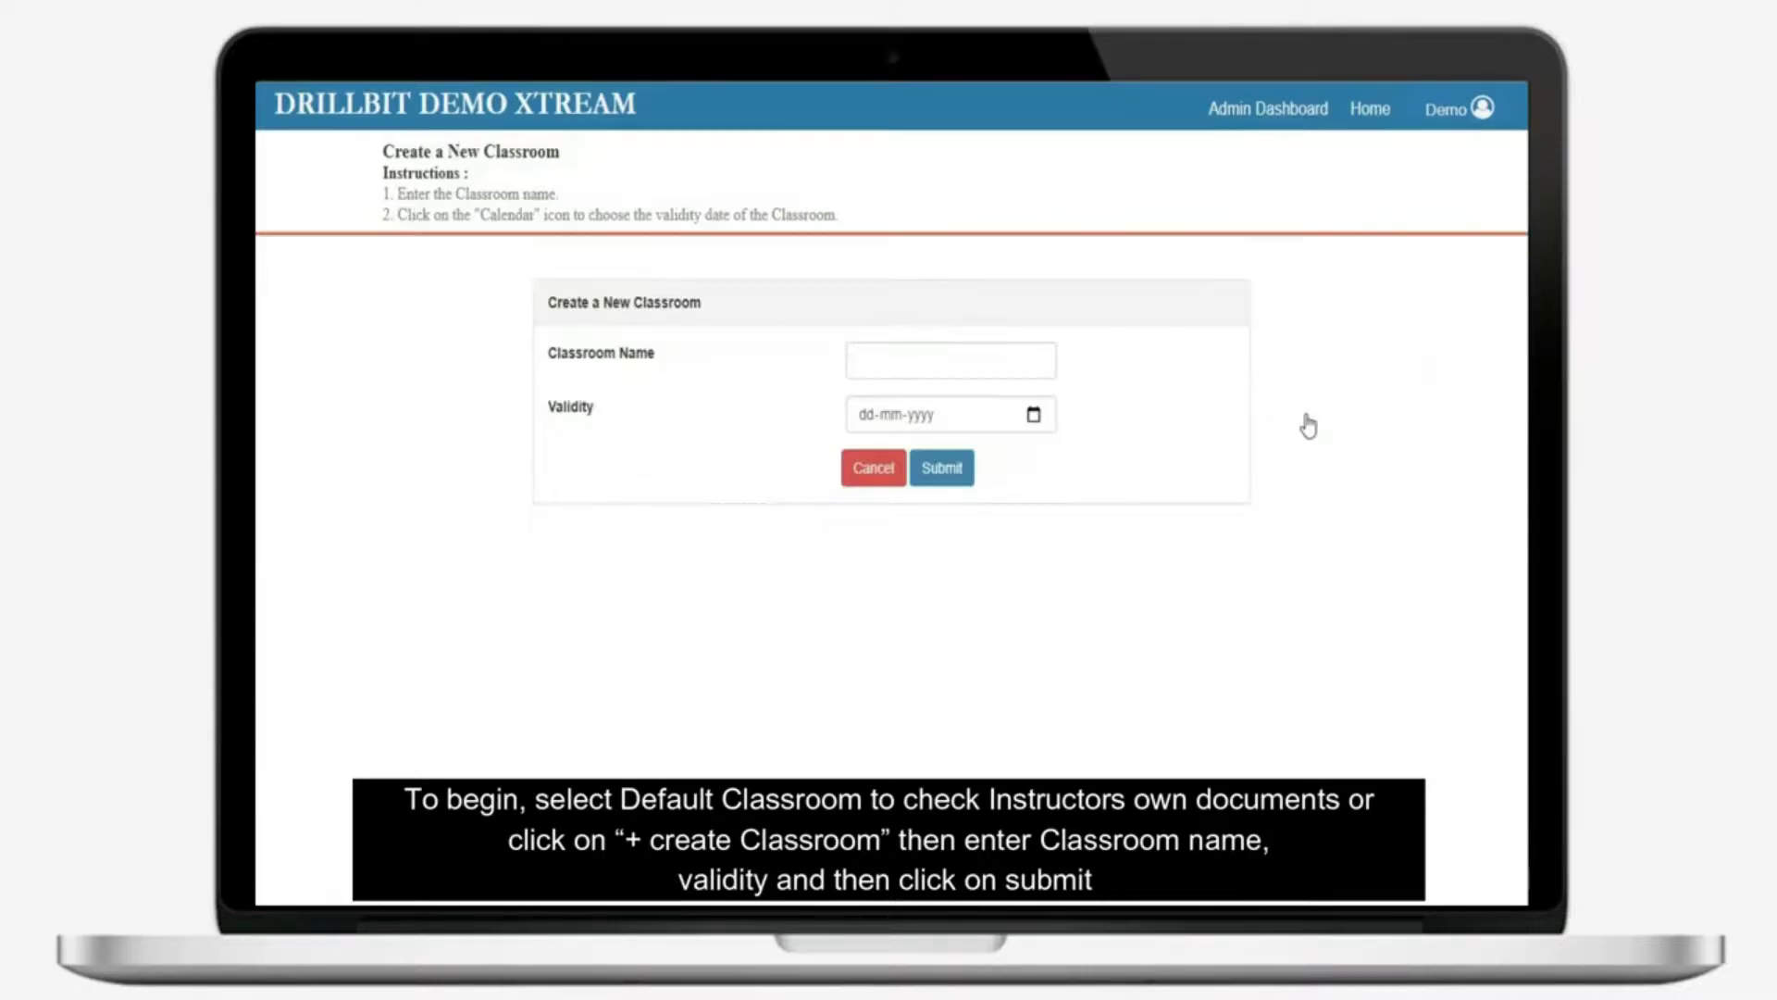
{"action": "left_click", "coordinate": [961, 374]}
{"action": "type", "text": "Example"}
{"action": "left_click", "coordinate": [929, 421]}
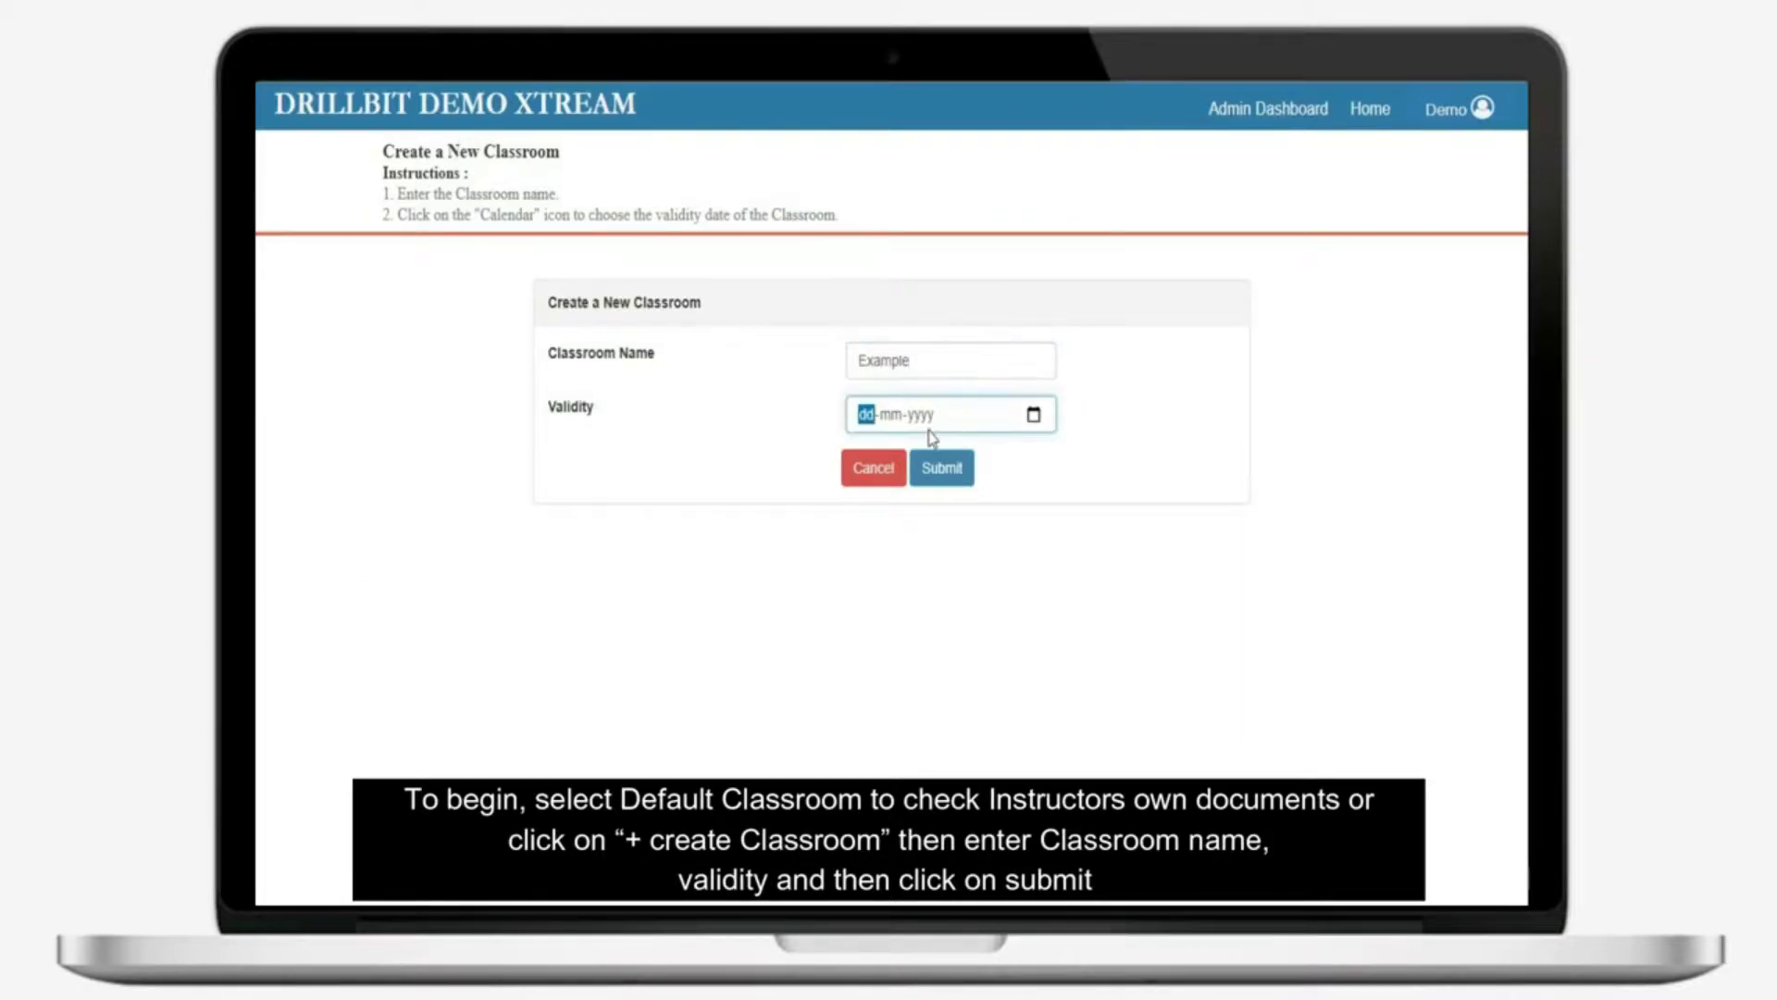
{"action": "type", "text": "20-02-"}
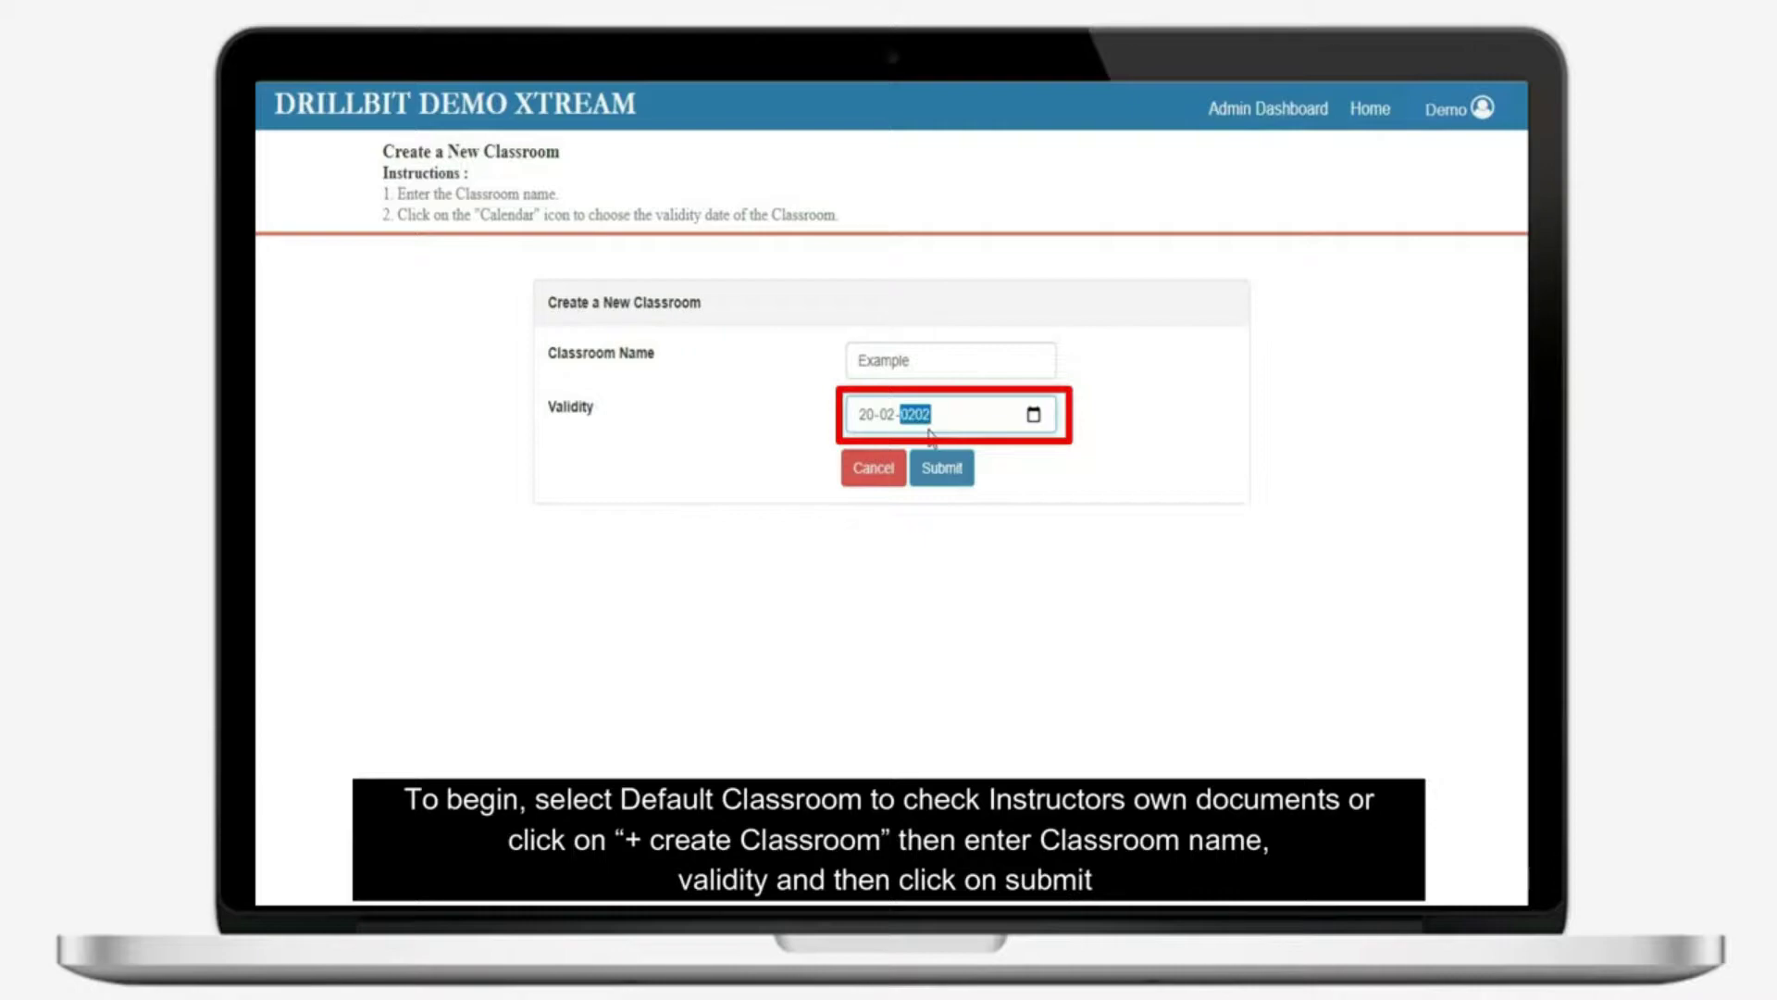
{"action": "type", "text": "2021"}
{"action": "left_click", "coordinate": [936, 468]}
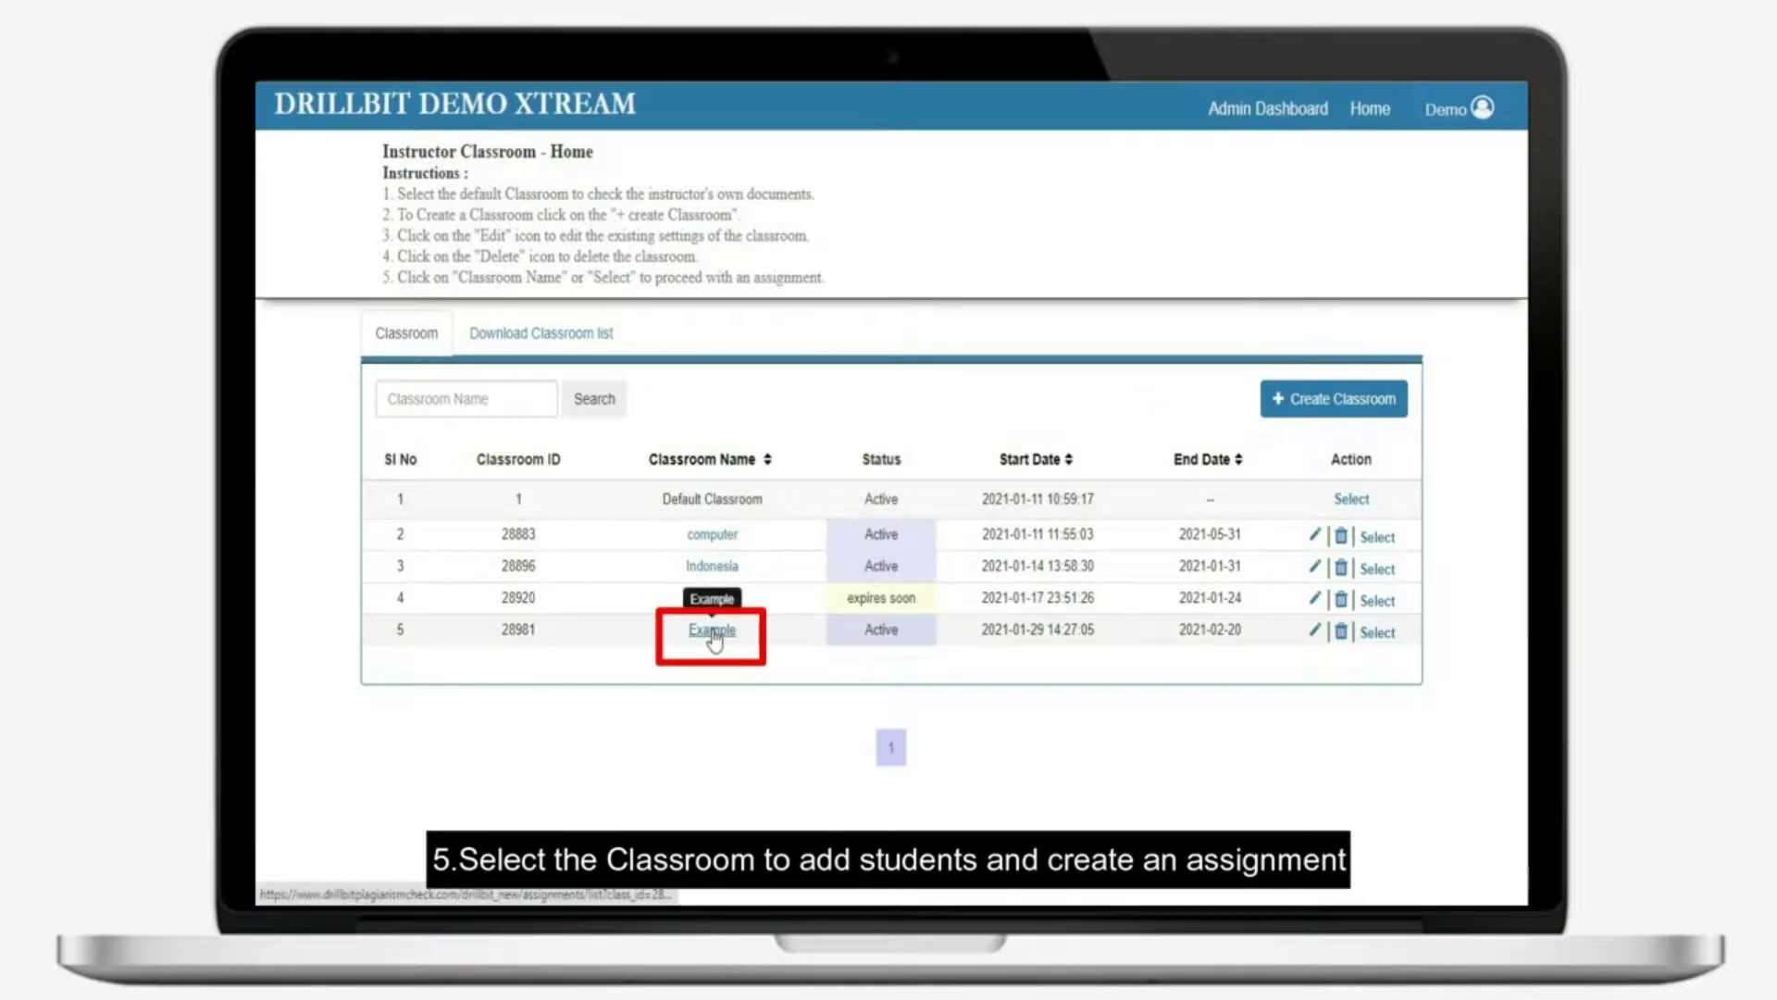
In the Example classroom's student list, start a new student with their name and e-mail
{"action": "left_click", "coordinate": [711, 633]}
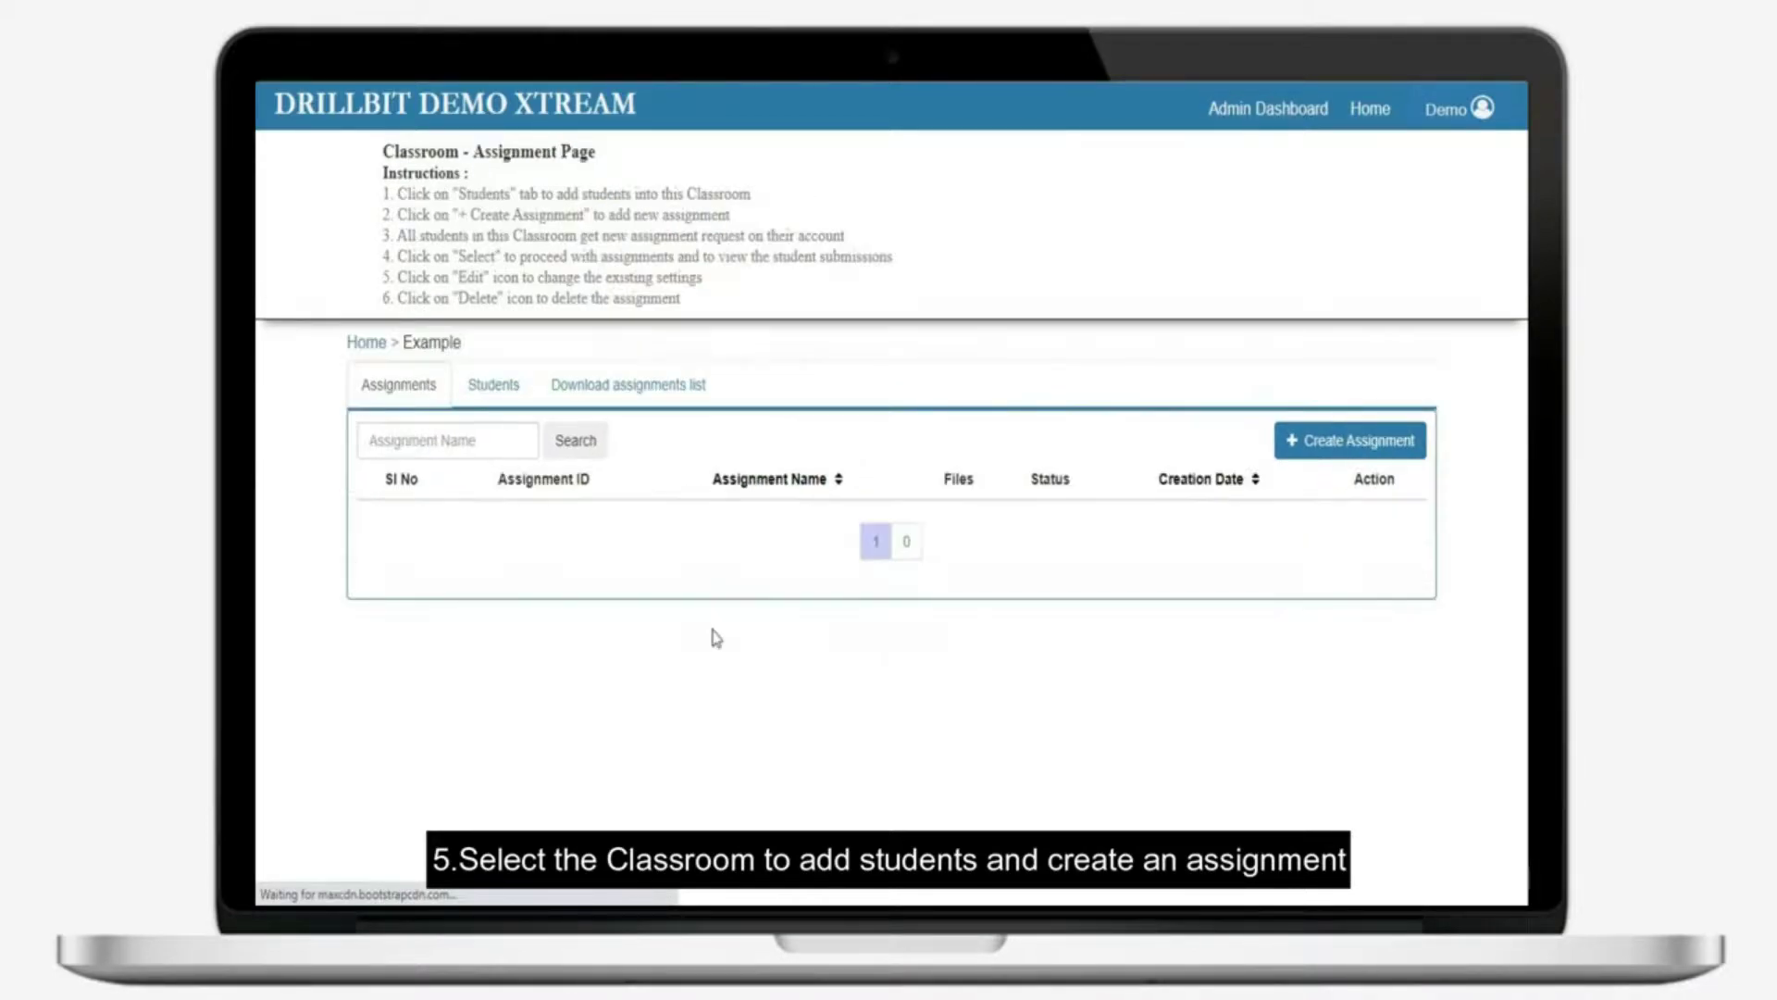
{"action": "left_click", "coordinate": [483, 395]}
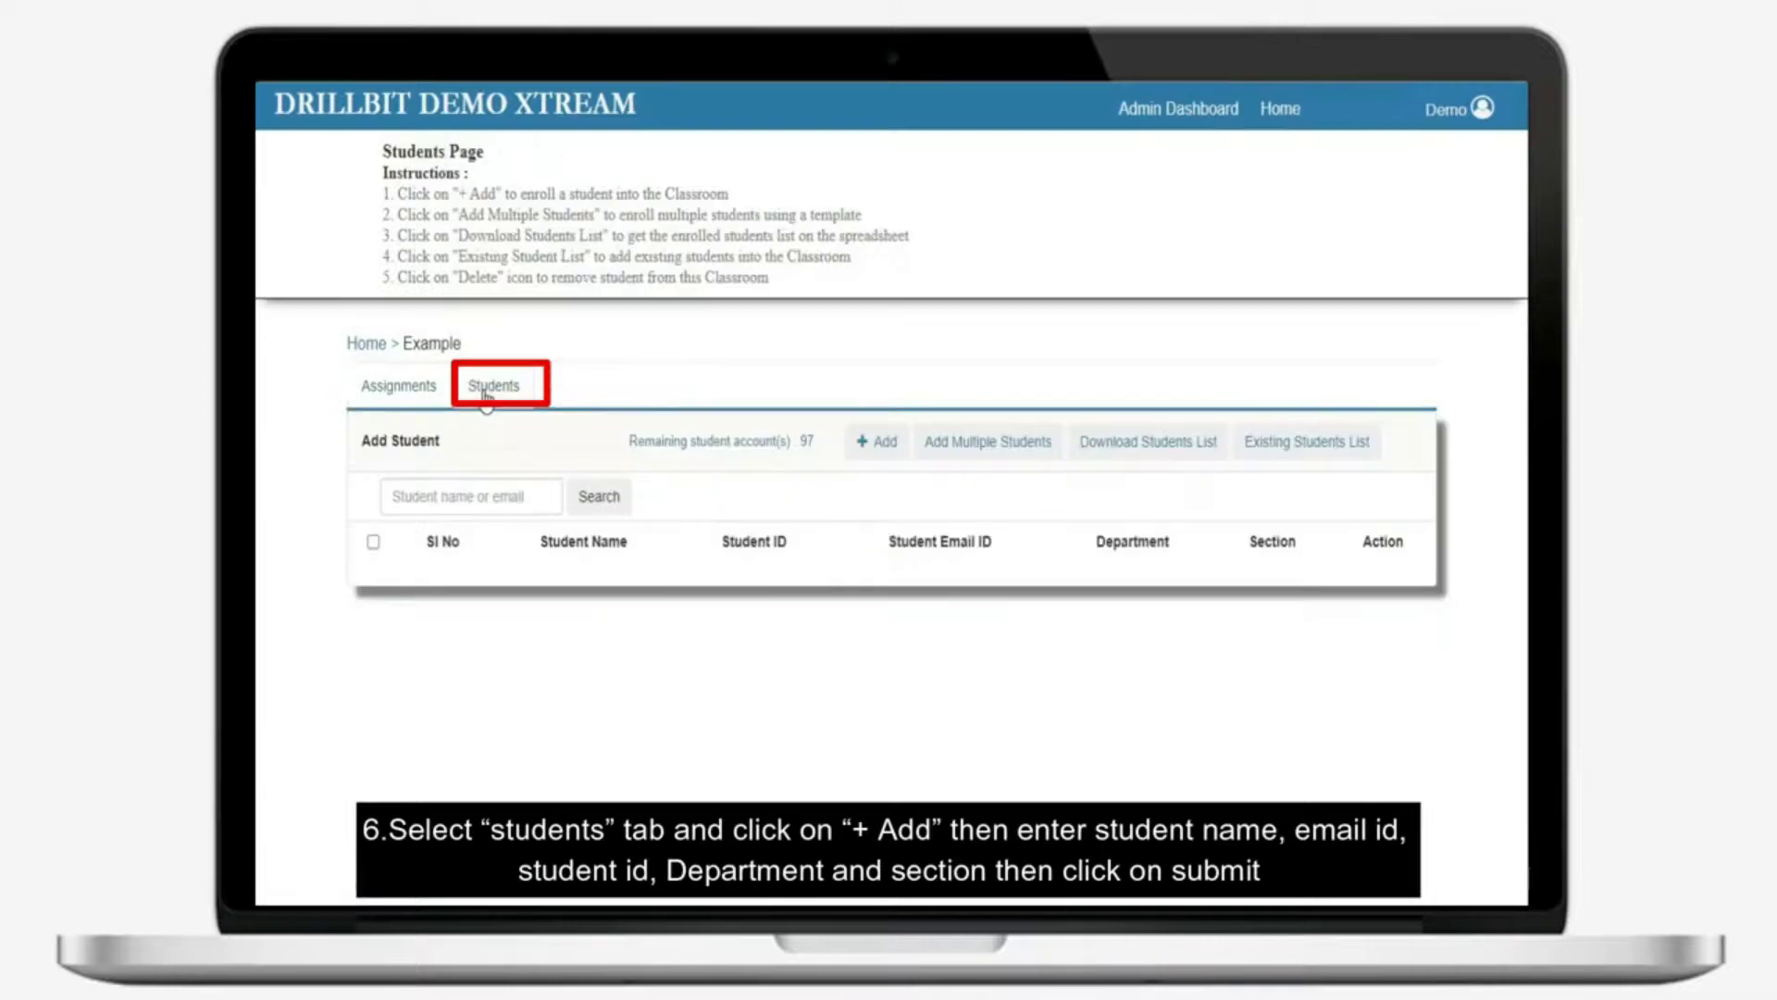
{"action": "left_click", "coordinate": [859, 454]}
{"action": "type", "text": "ABCD"}
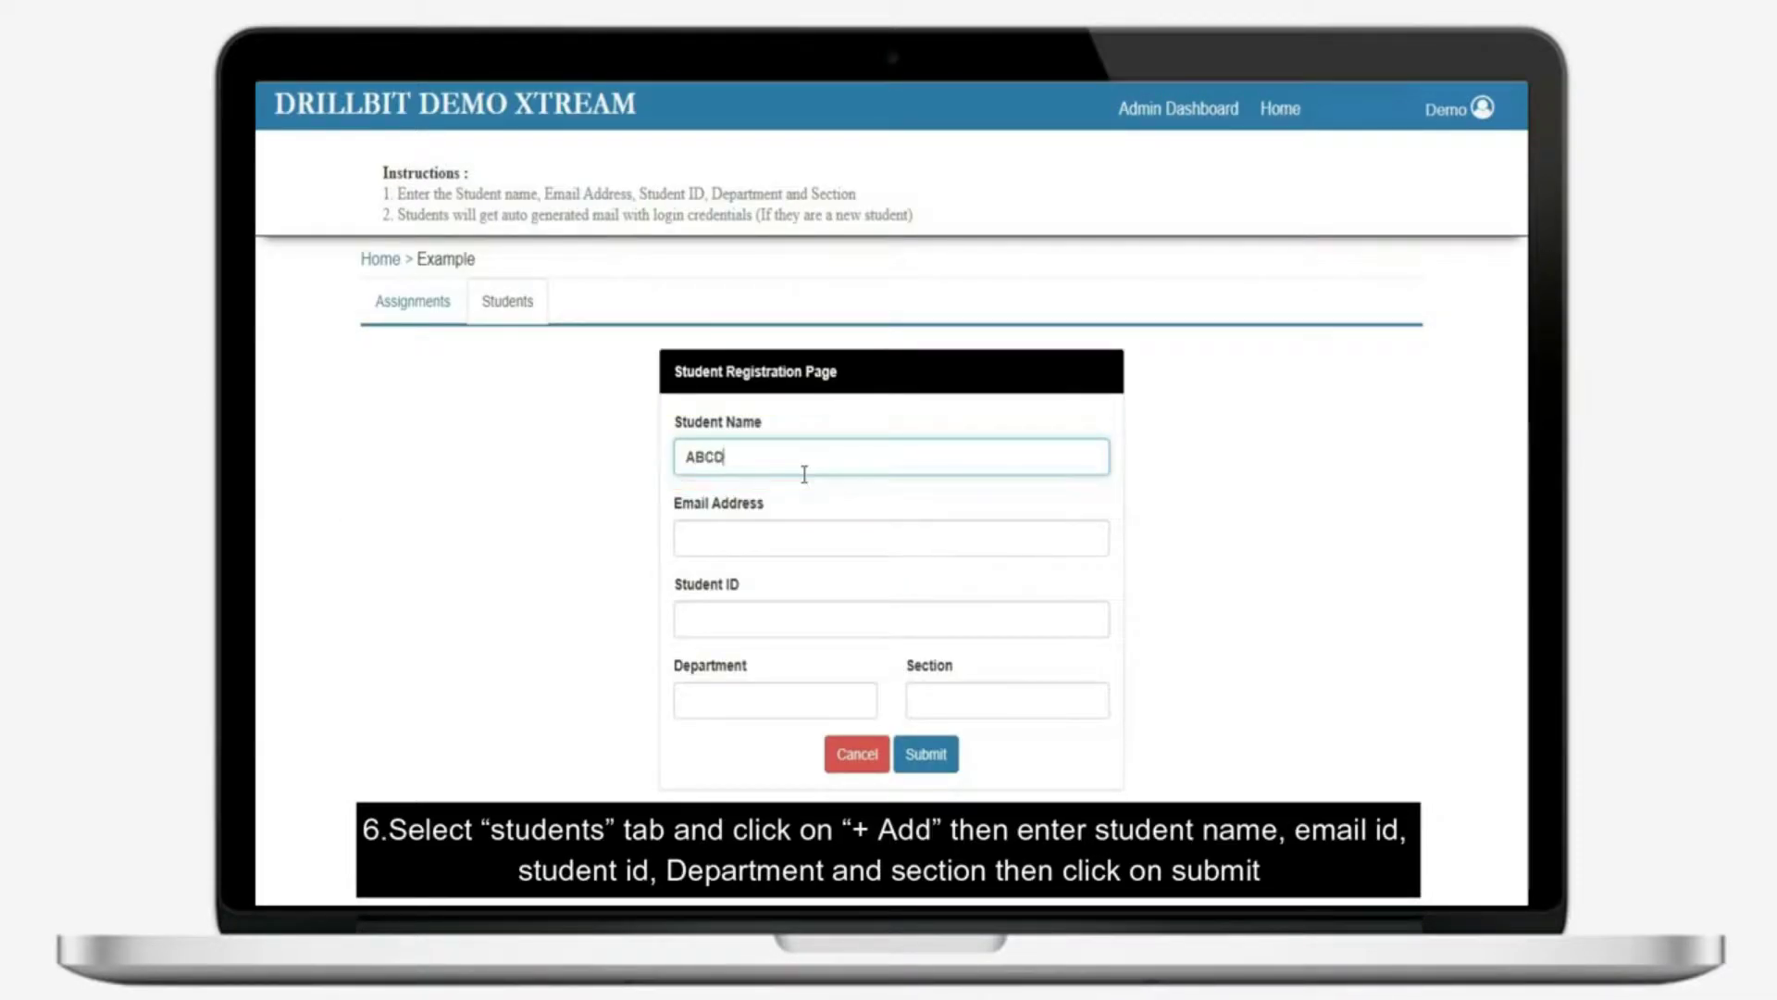
{"action": "left_click", "coordinate": [692, 538]}
{"action": "type", "text": "ABCD@GMAIL"}
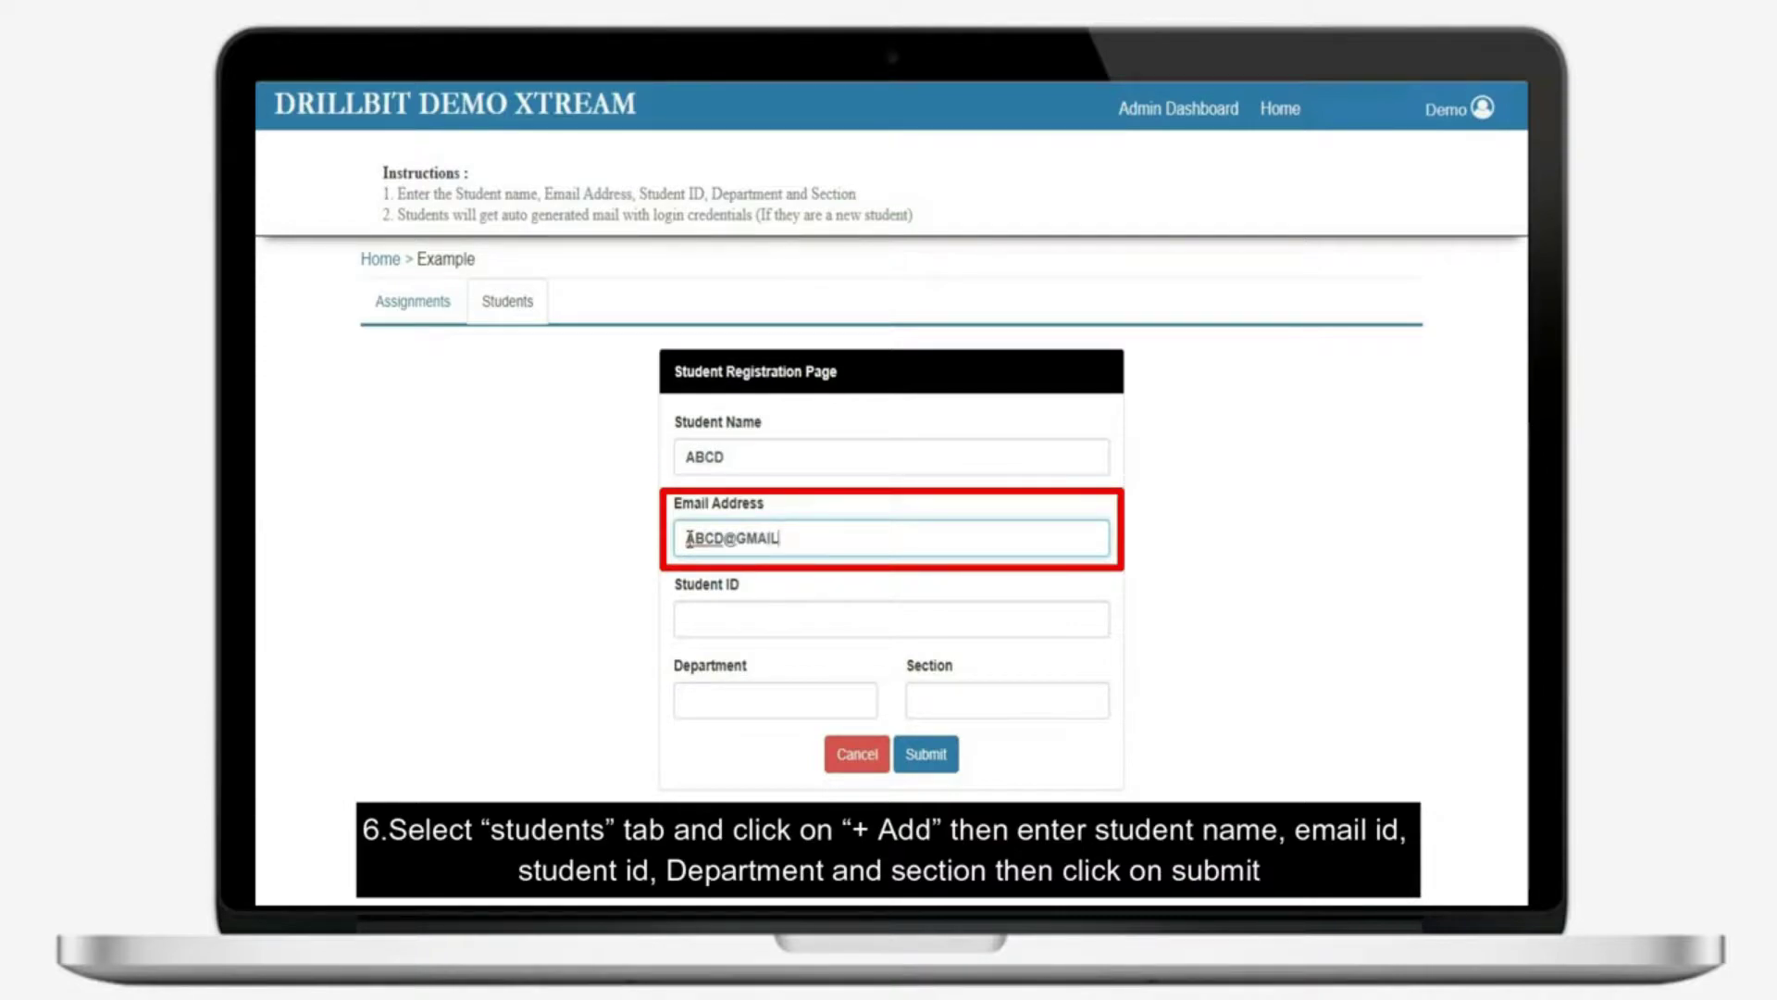
{"action": "type", "text": ".COM"}
Add the student ID, department MECH and section, submit, then open Add Multiple Students
{"action": "left_click", "coordinate": [706, 618]}
{"action": "type", "text": "01"}
{"action": "left_click", "coordinate": [720, 697]}
{"action": "type", "text": "MEC"}
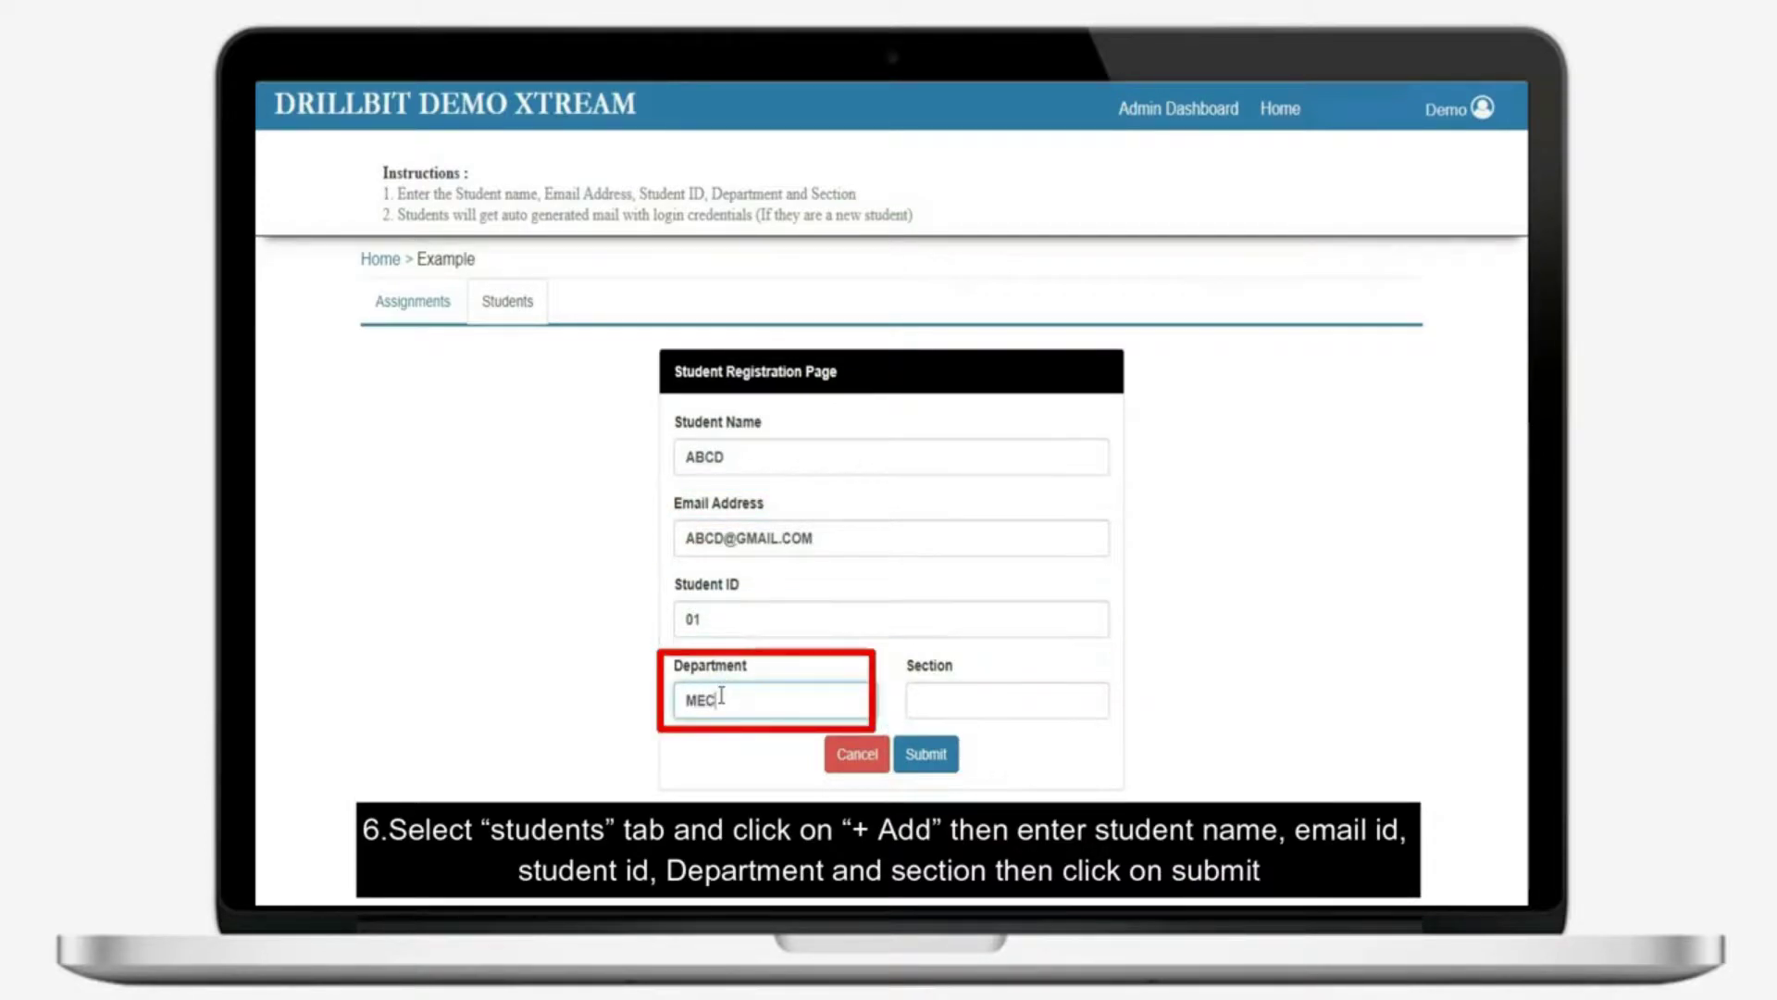
{"action": "type", "text": "H"}
{"action": "left_click", "coordinate": [950, 694]}
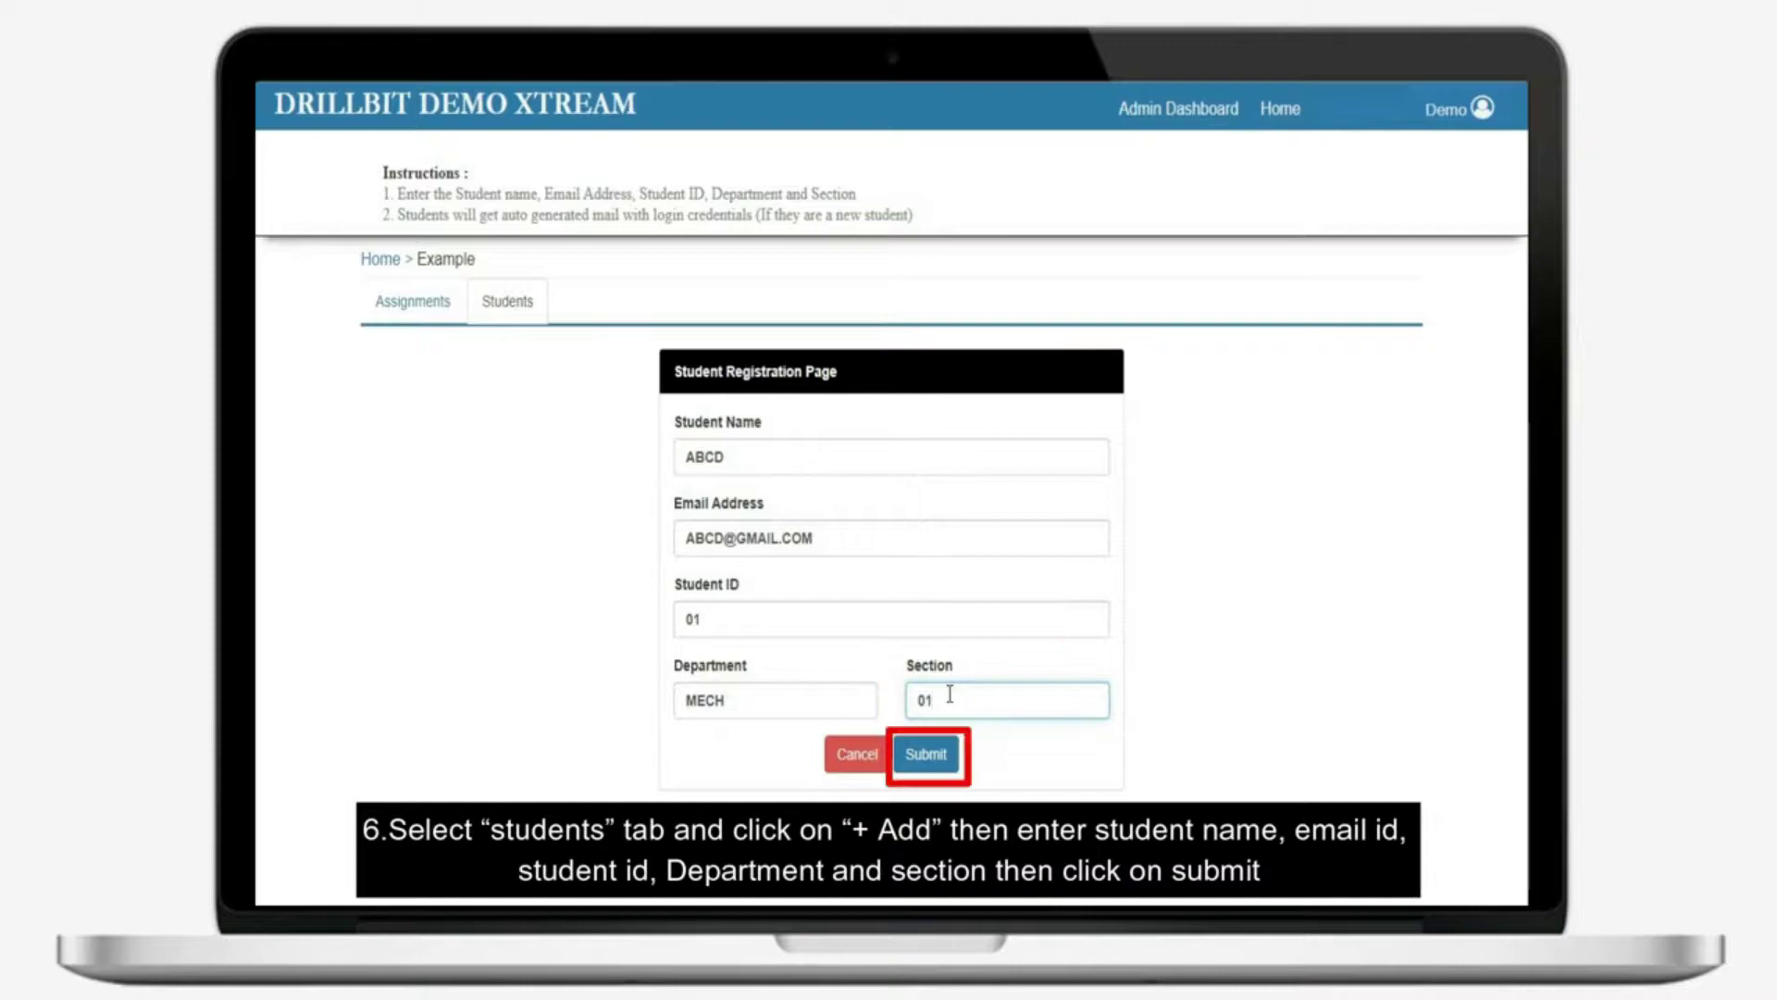
{"action": "left_click", "coordinate": [925, 753]}
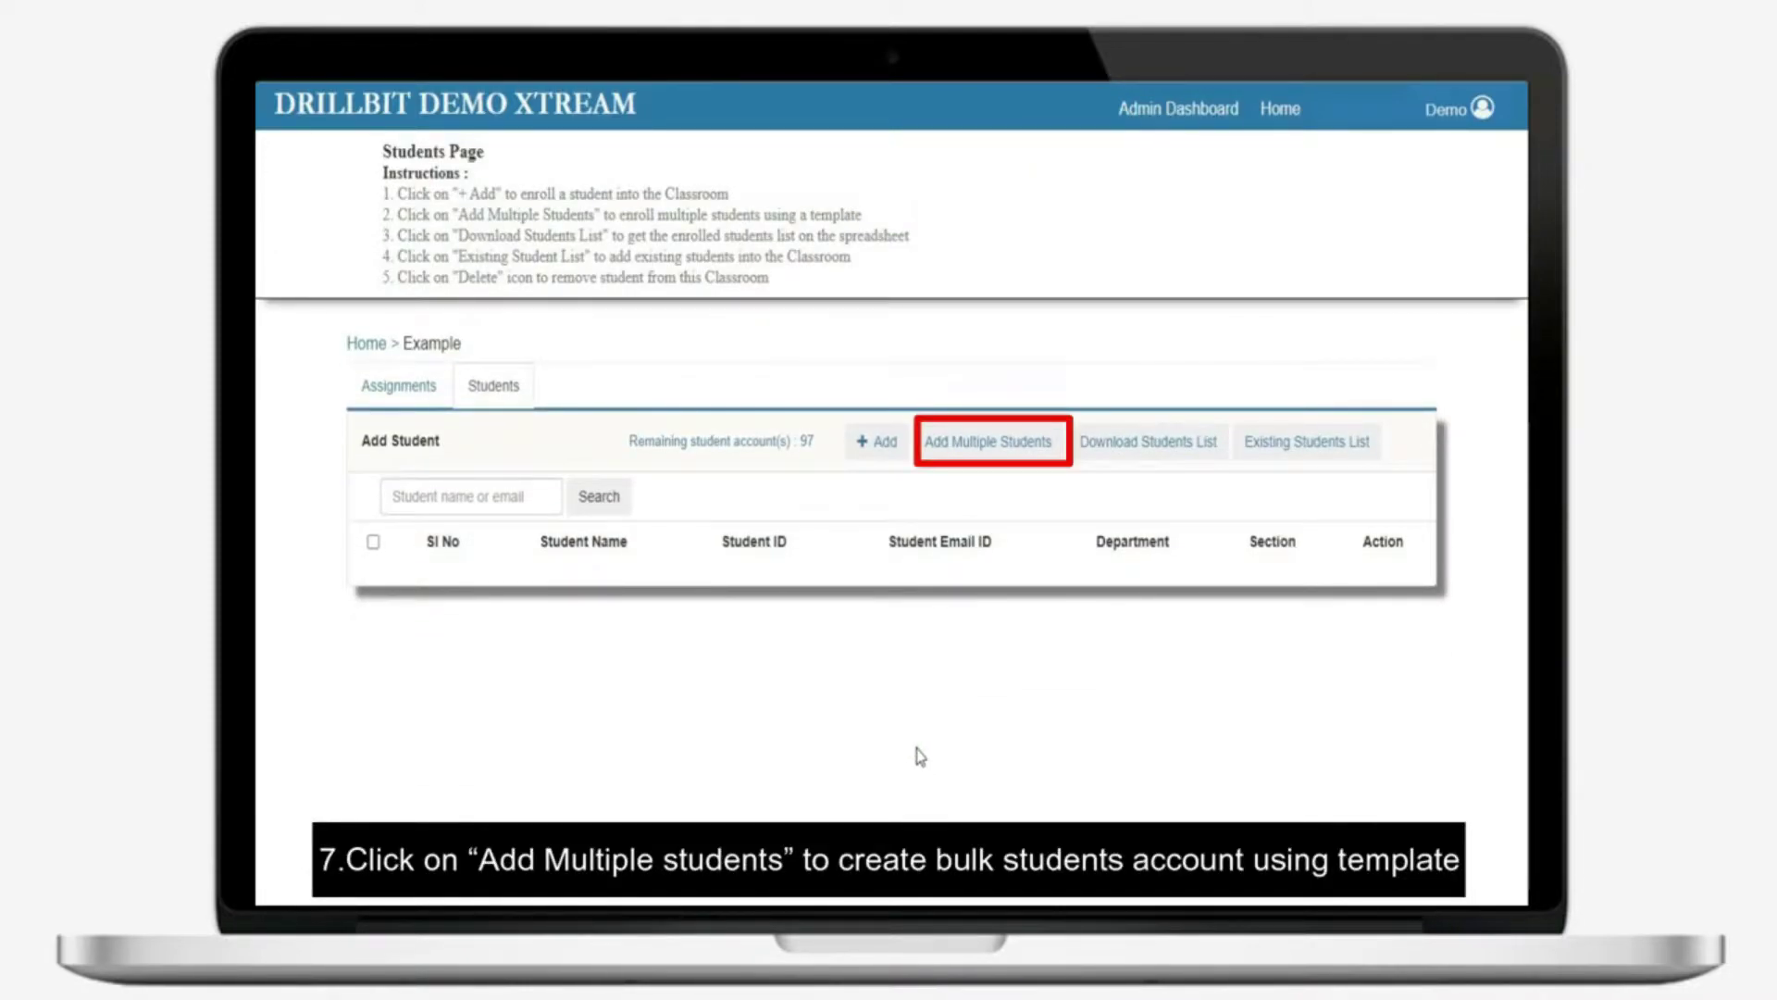
{"action": "left_click", "coordinate": [959, 443]}
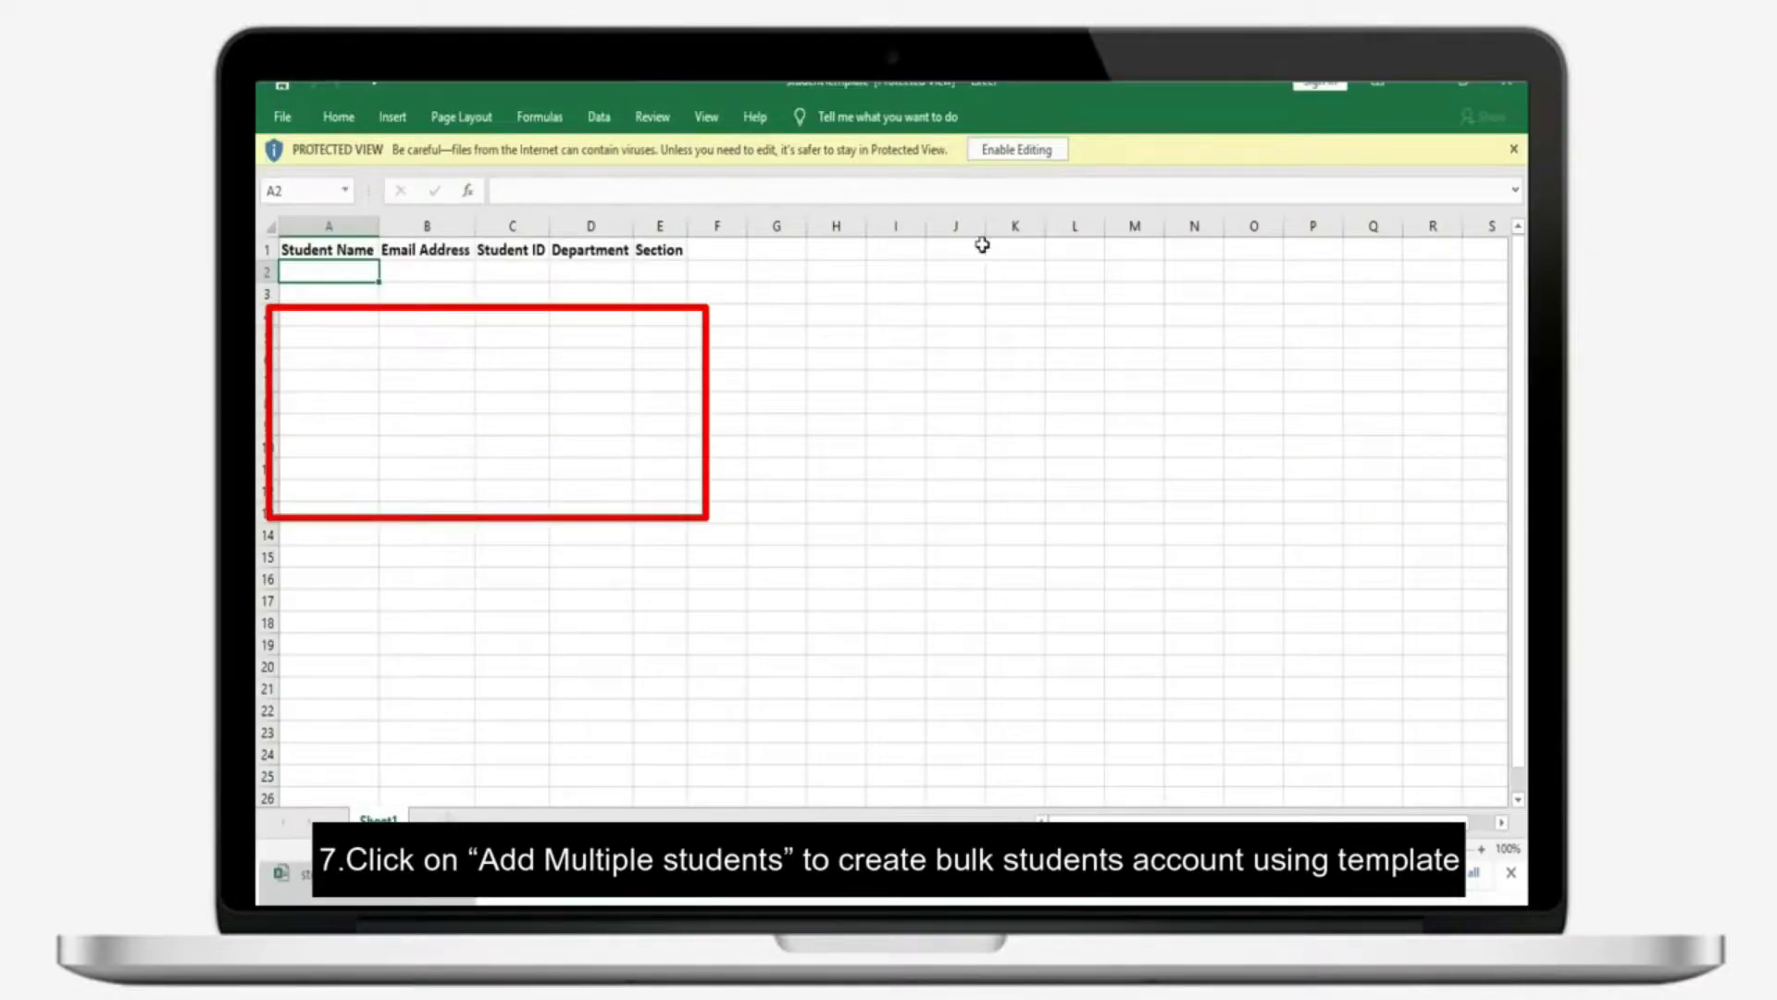
Enable editing and fill row 2 with the student's name, e-mail, ID 1, department MECH, section 1
{"action": "left_click", "coordinate": [1016, 149]}
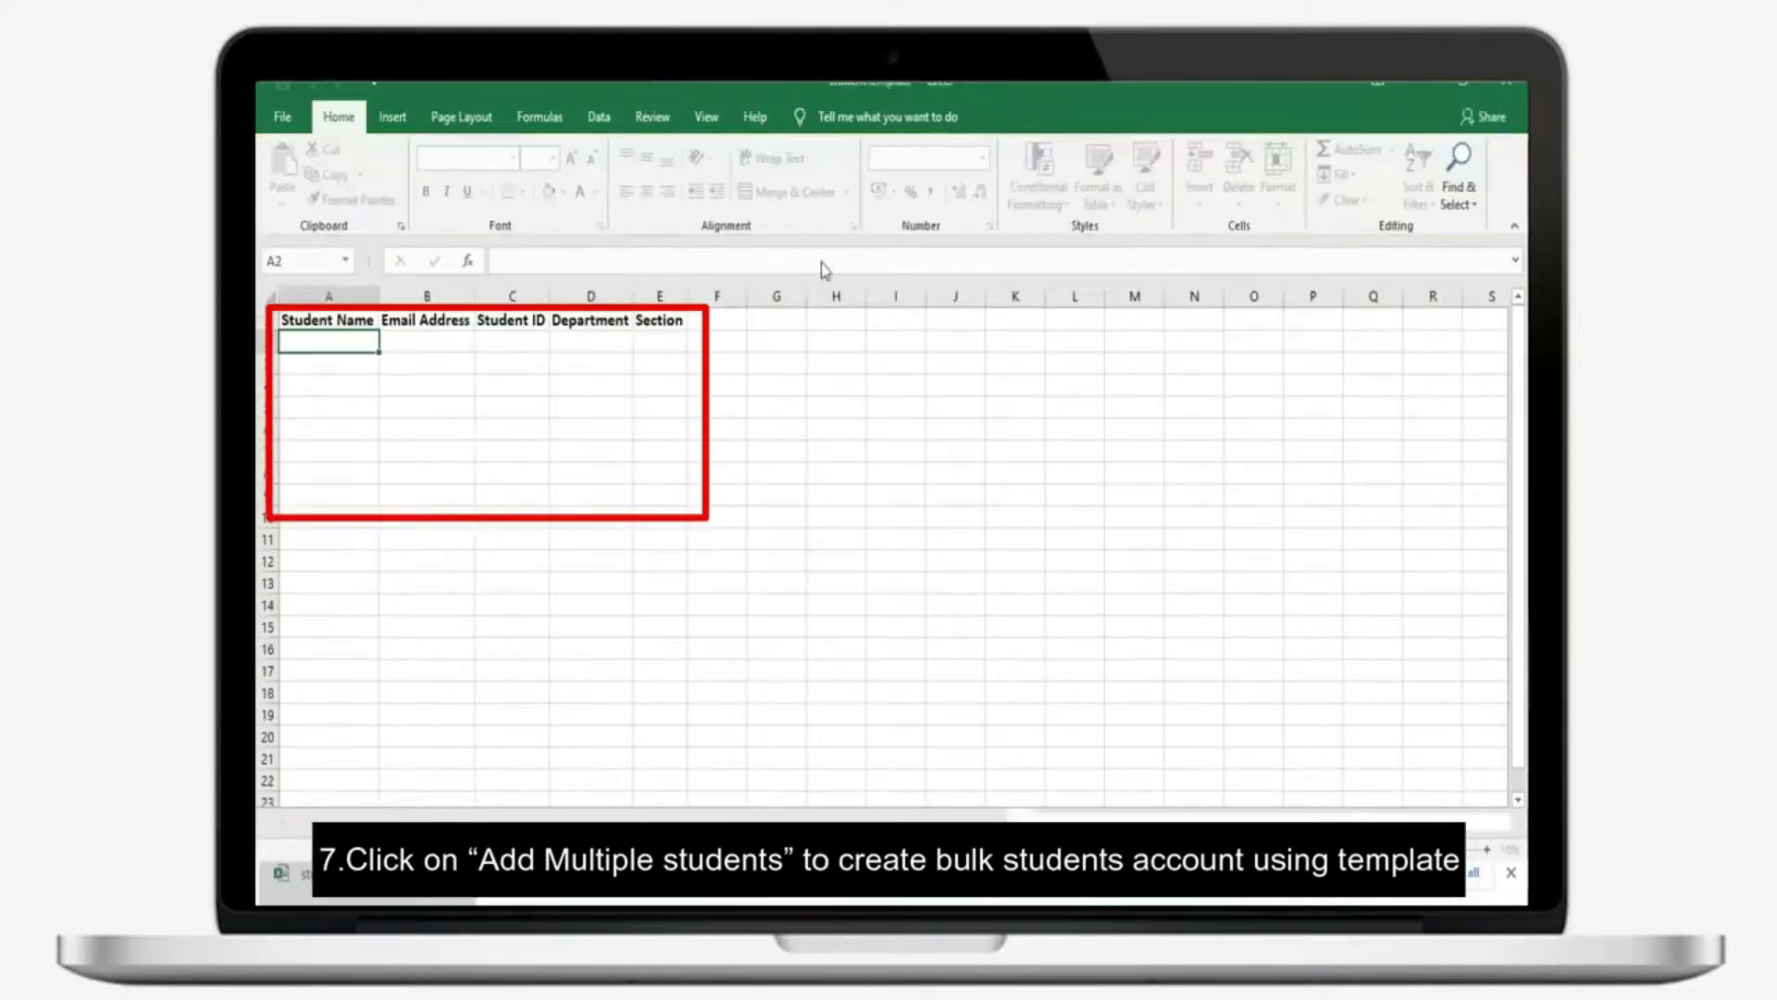
{"action": "left_click", "coordinate": [425, 321]}
{"action": "left_click", "coordinate": [611, 320]}
{"action": "left_click", "coordinate": [344, 345]}
{"action": "type", "text": "ABCD"}
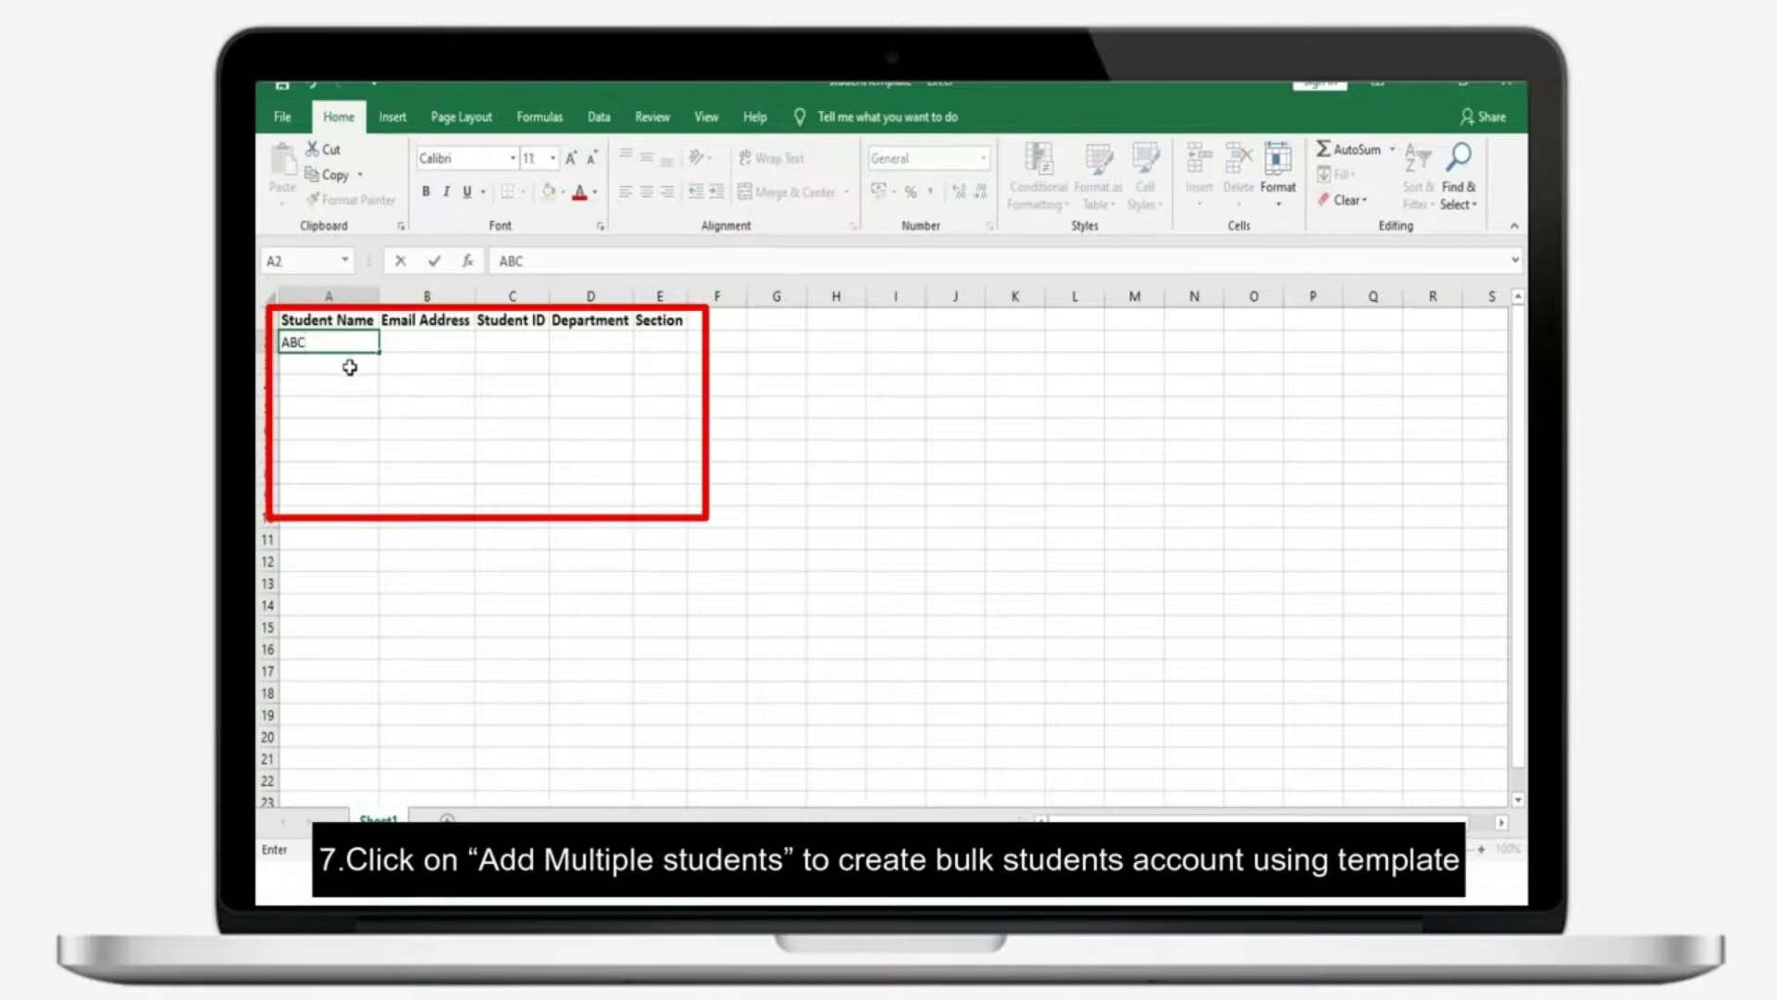
{"action": "left_click", "coordinate": [428, 344]}
{"action": "type", "text": "ABCD @GMAIL"}
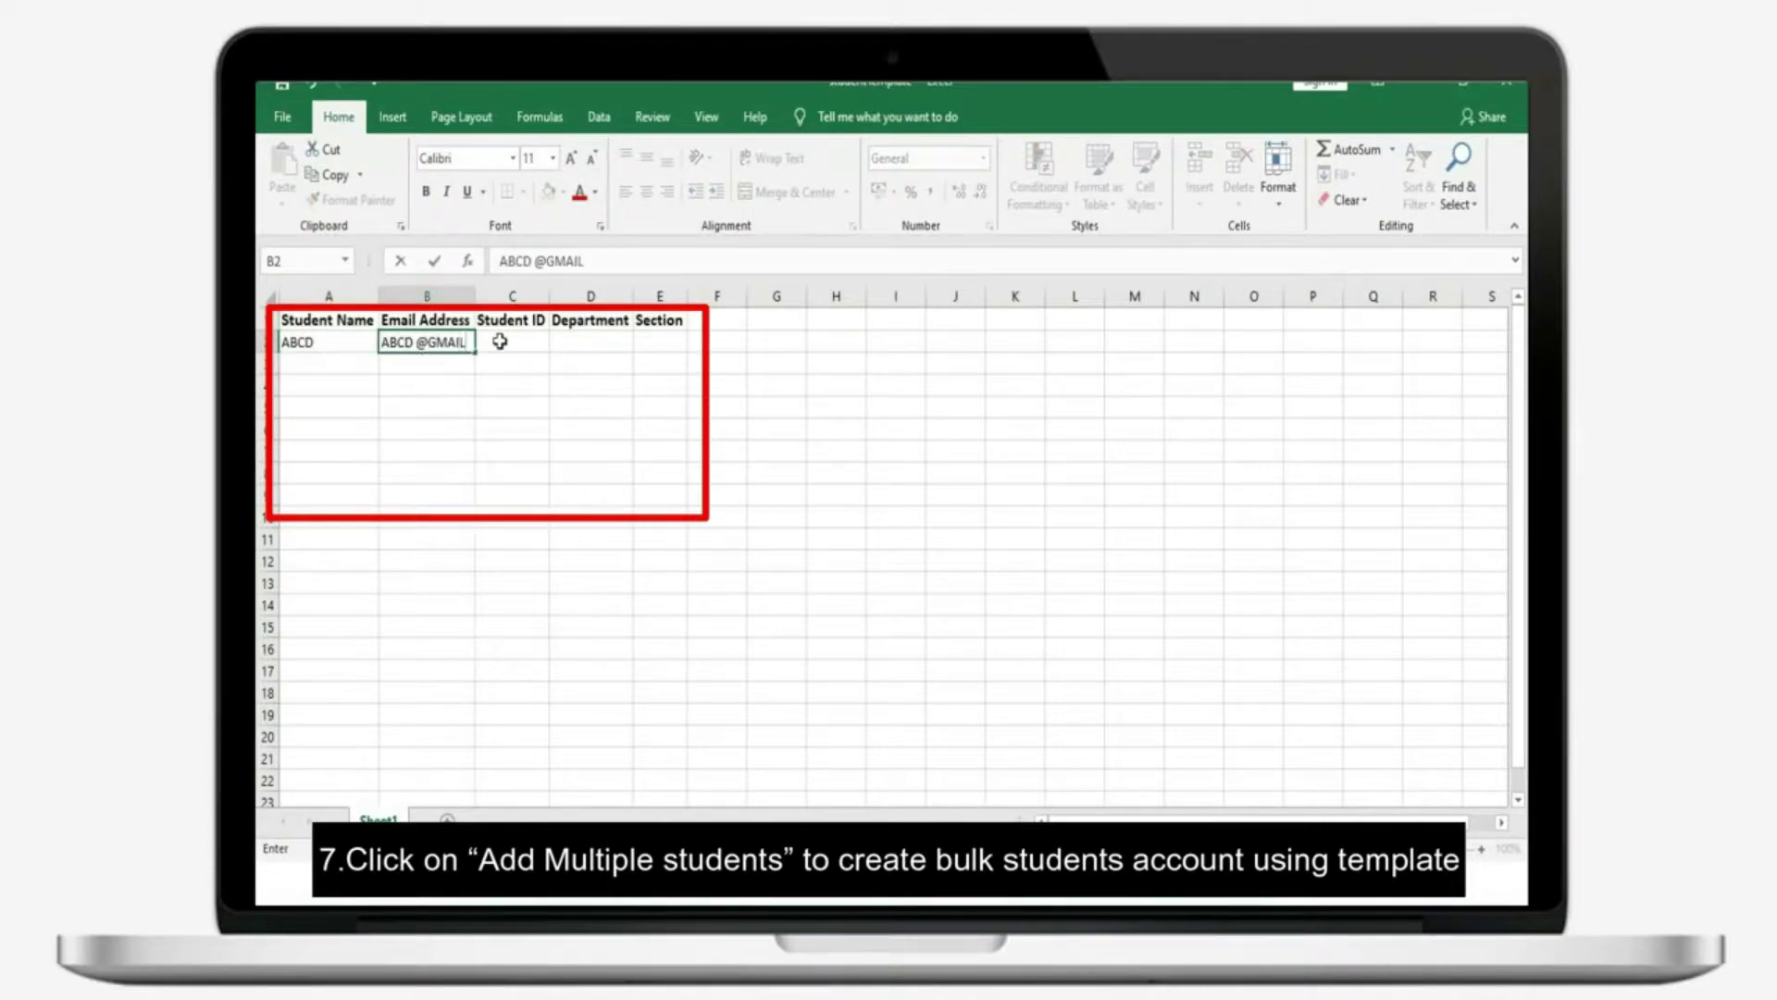
{"action": "left_click", "coordinate": [500, 345]}
{"action": "type", "text": "1"}
{"action": "left_click", "coordinate": [583, 343]}
{"action": "type", "text": "MECH"}
{"action": "left_click", "coordinate": [658, 340]}
{"action": "type", "text": "1"}
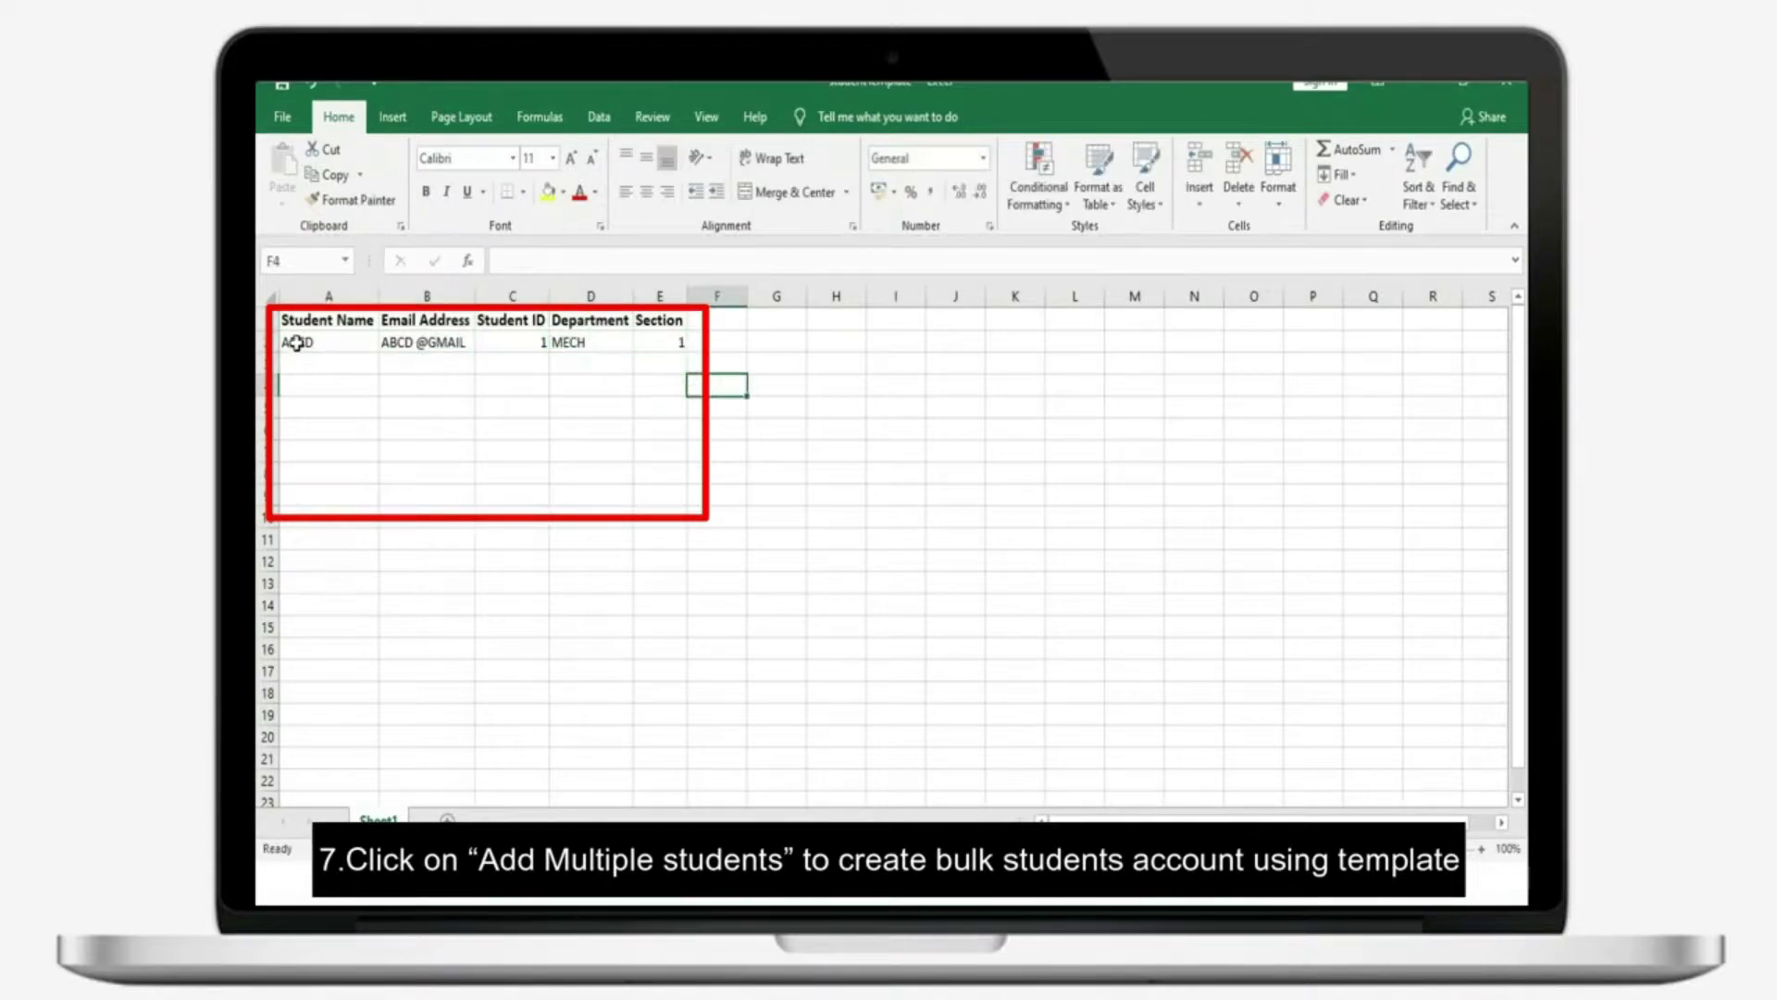
Copy the filled student row into rows 3 and 4
{"action": "left_click_drag", "start_coordinate": [298, 342], "coordinate": [658, 343]}
{"action": "key", "text": "ctrl+c"}
{"action": "left_click", "coordinate": [298, 364]}
{"action": "key", "text": "ctrl+v"}
{"action": "left_click", "coordinate": [298, 385]}
{"action": "key", "text": "ctrl+v"}
{"action": "left_click", "coordinate": [545, 410]}
{"action": "left_click_drag", "start_coordinate": [298, 342], "coordinate": [658, 386]}
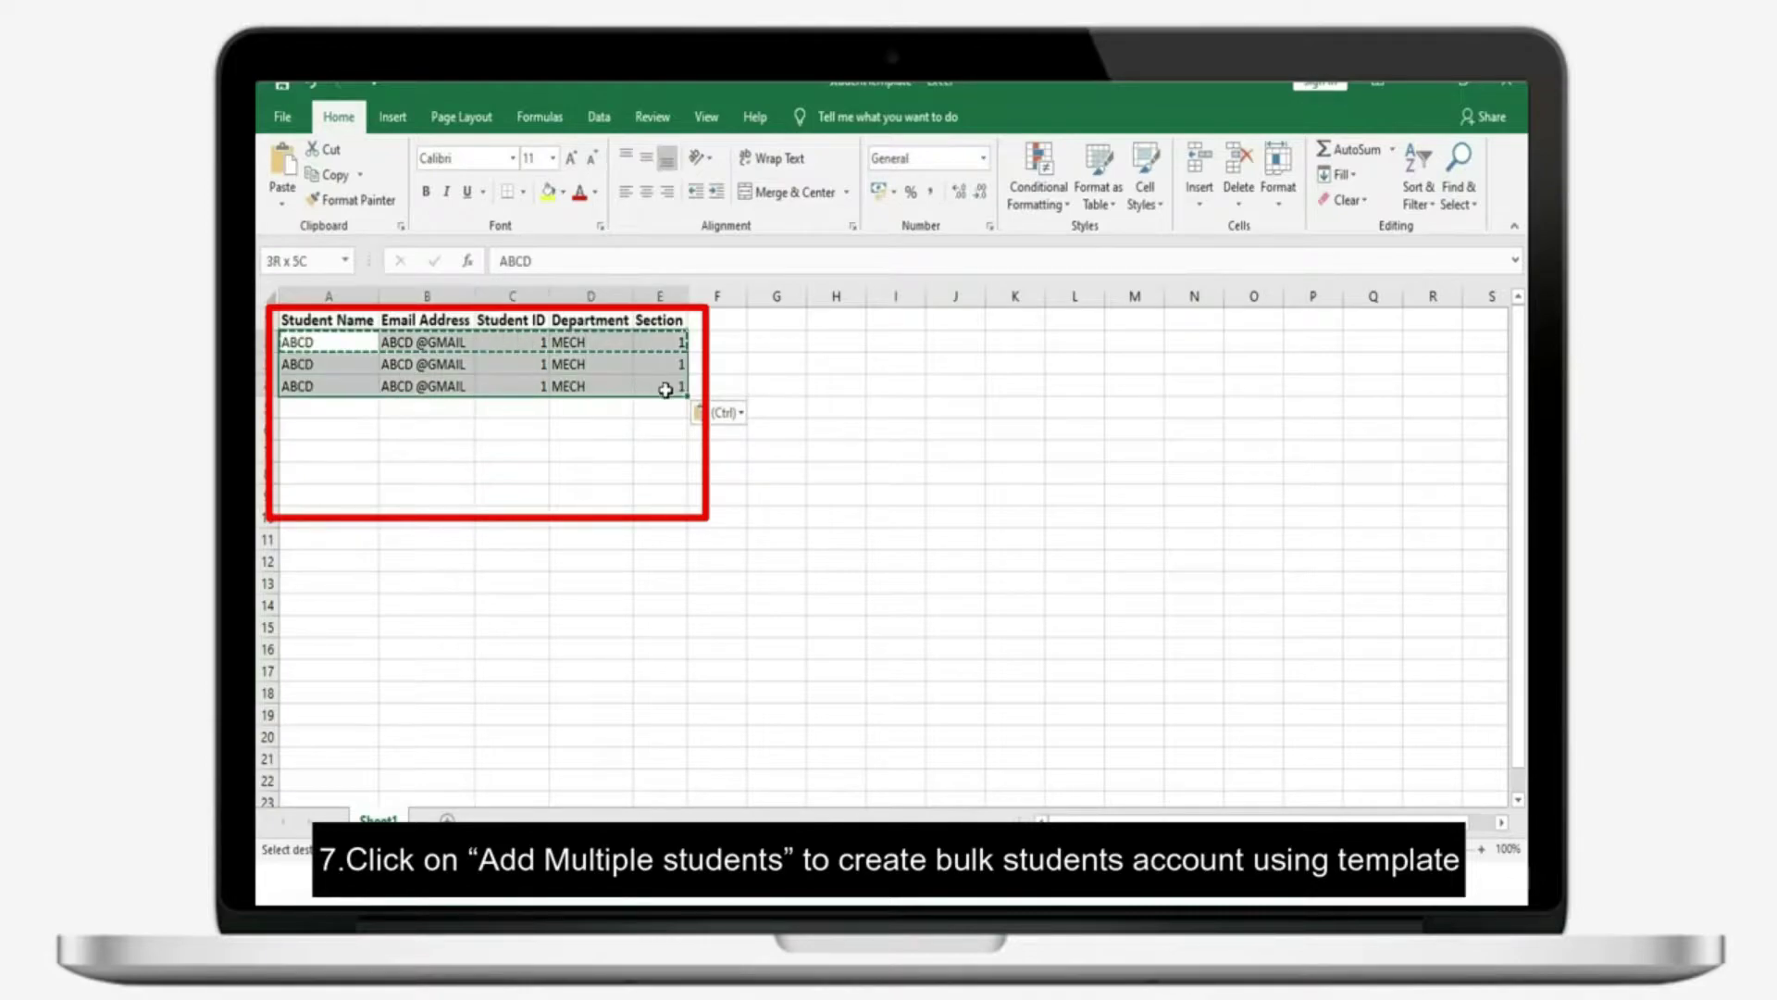
{"action": "left_click", "coordinate": [590, 444]}
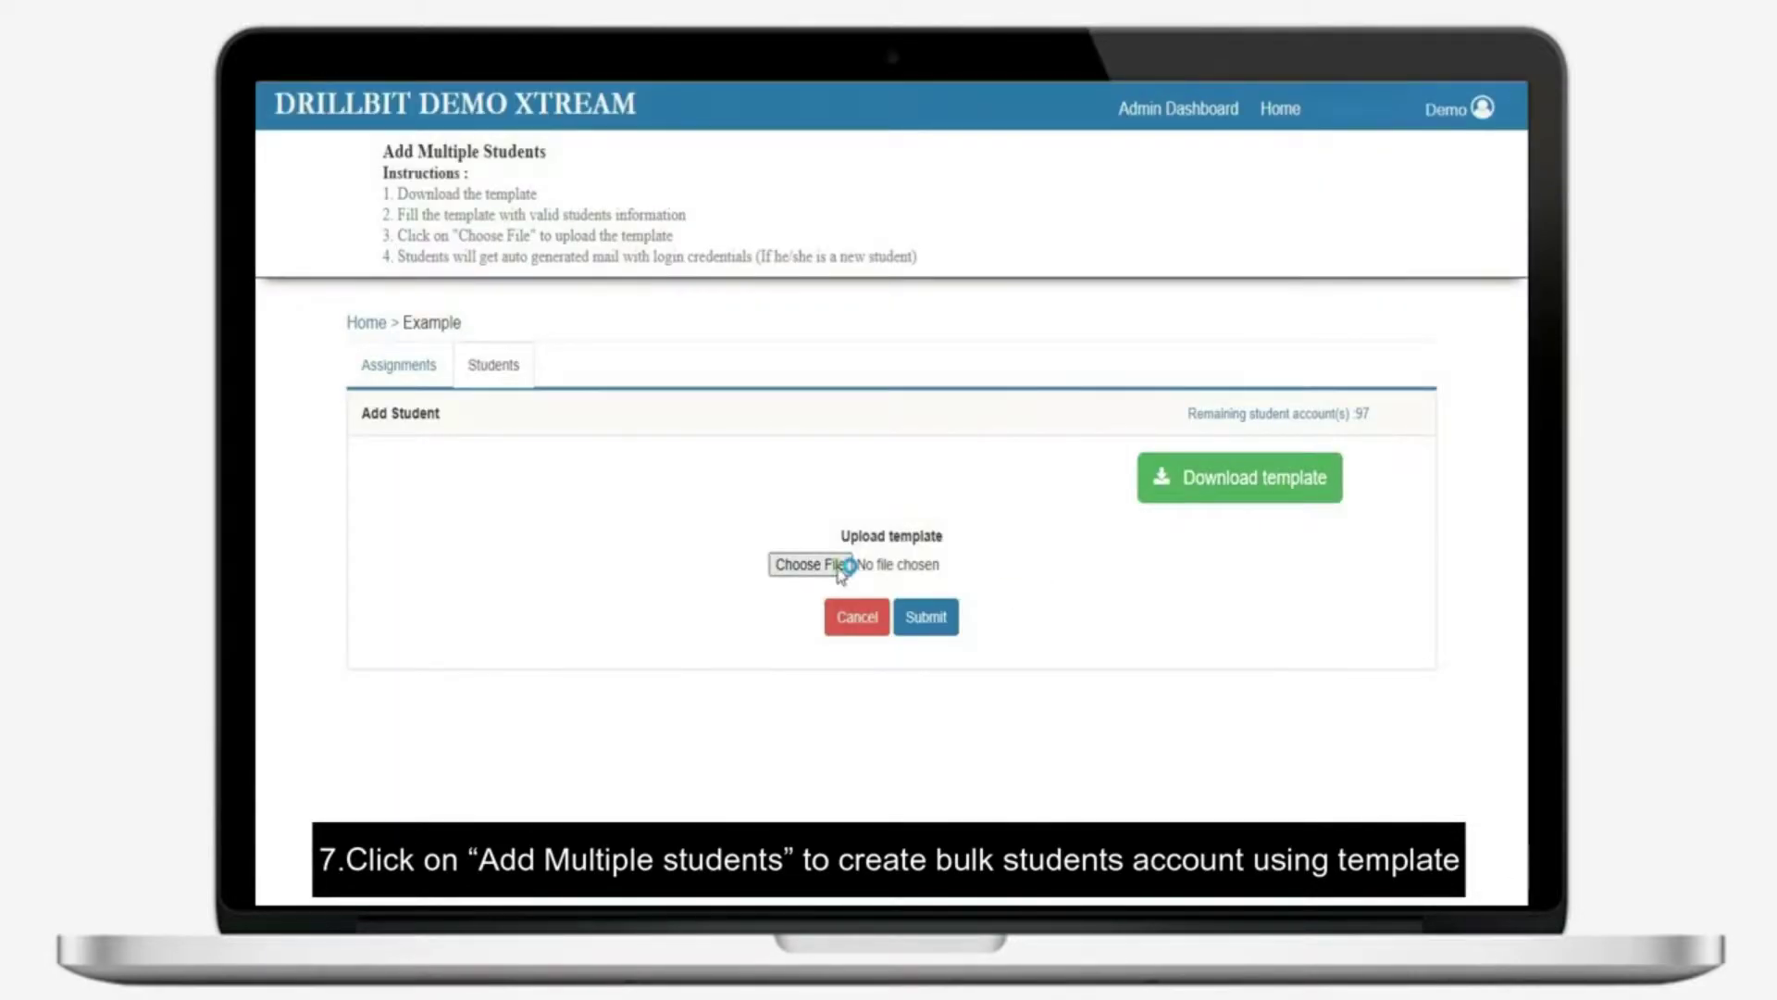
Upload studentTemplate.xlsx from the Desktop, confirm, and return to the Students page
{"action": "left_click", "coordinate": [842, 567]}
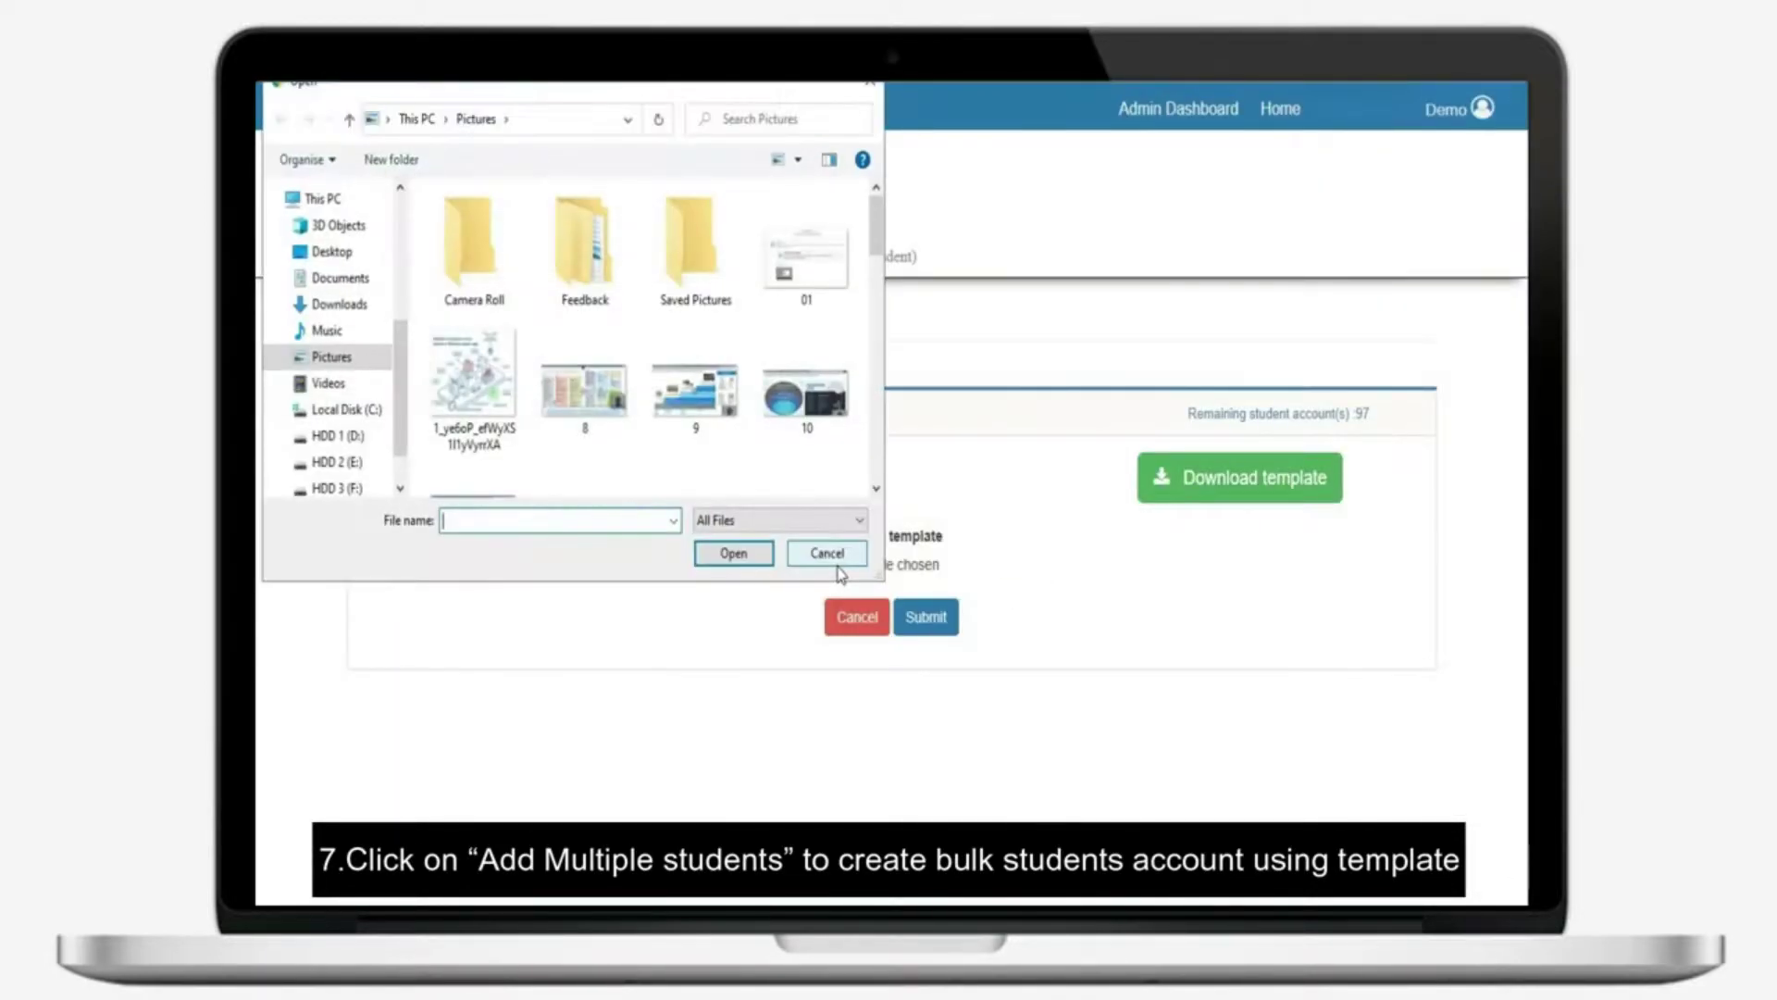
{"action": "left_click", "coordinate": [331, 251]}
{"action": "left_click", "coordinate": [500, 339]}
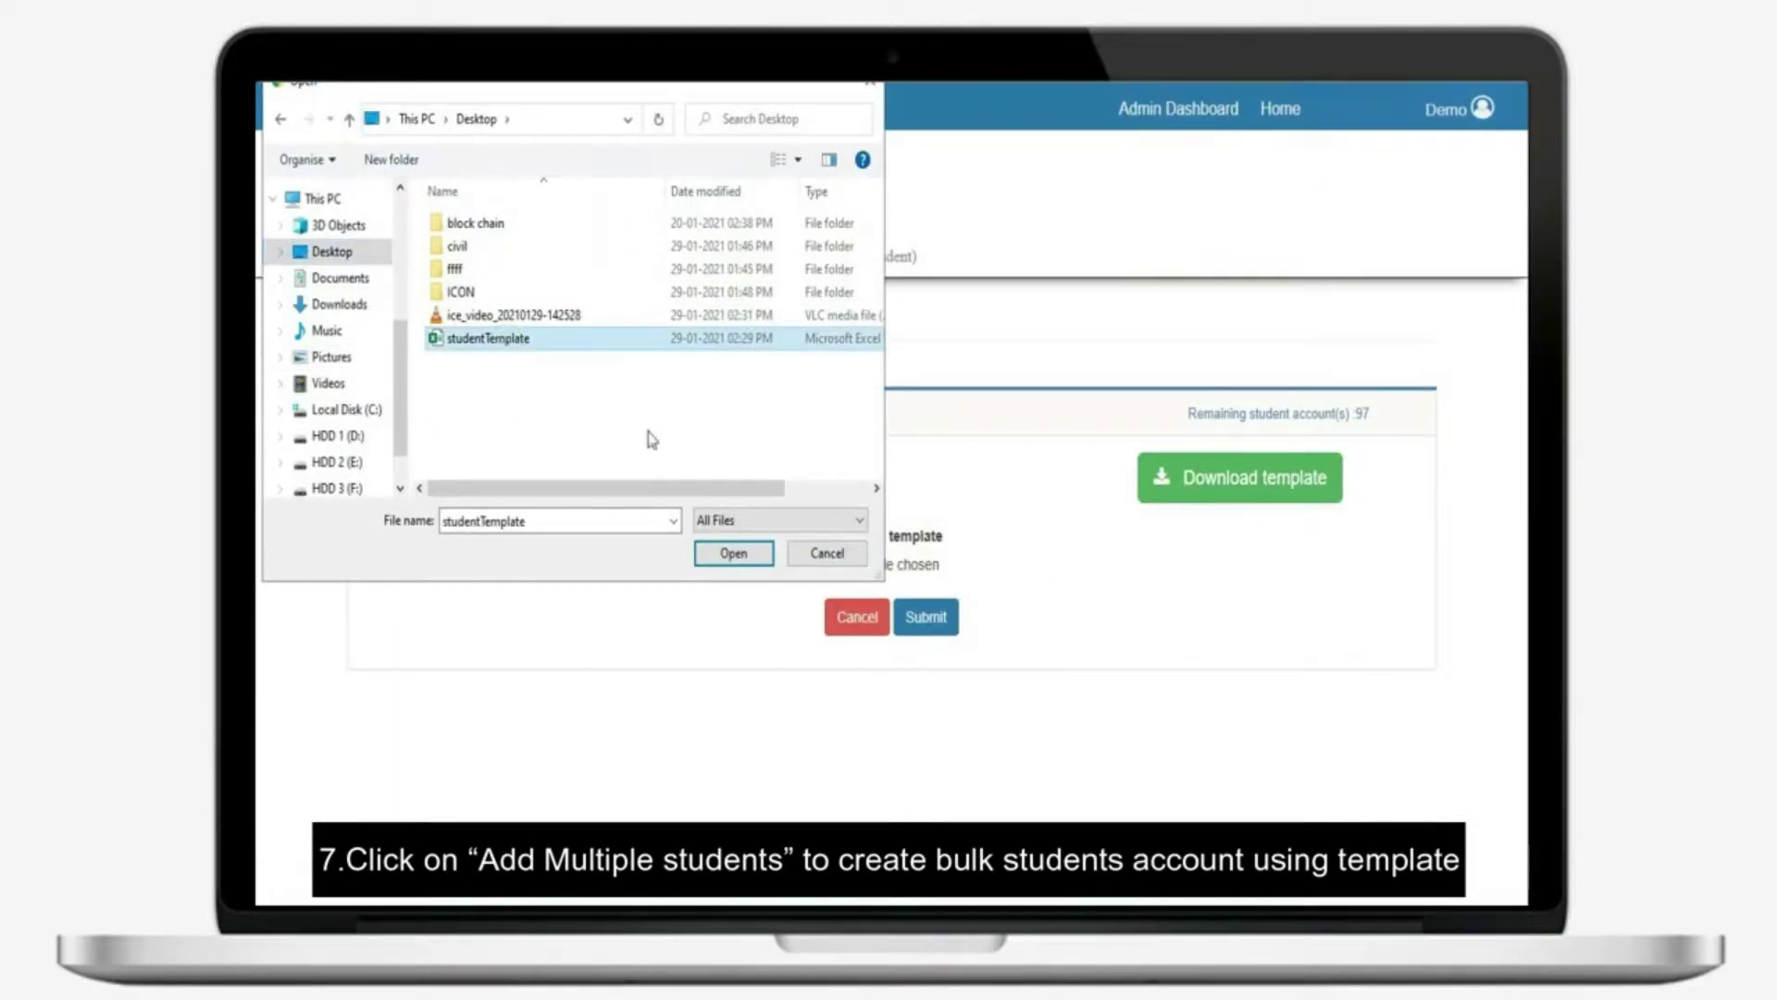
{"action": "left_click", "coordinate": [737, 555]}
{"action": "left_click", "coordinate": [935, 620]}
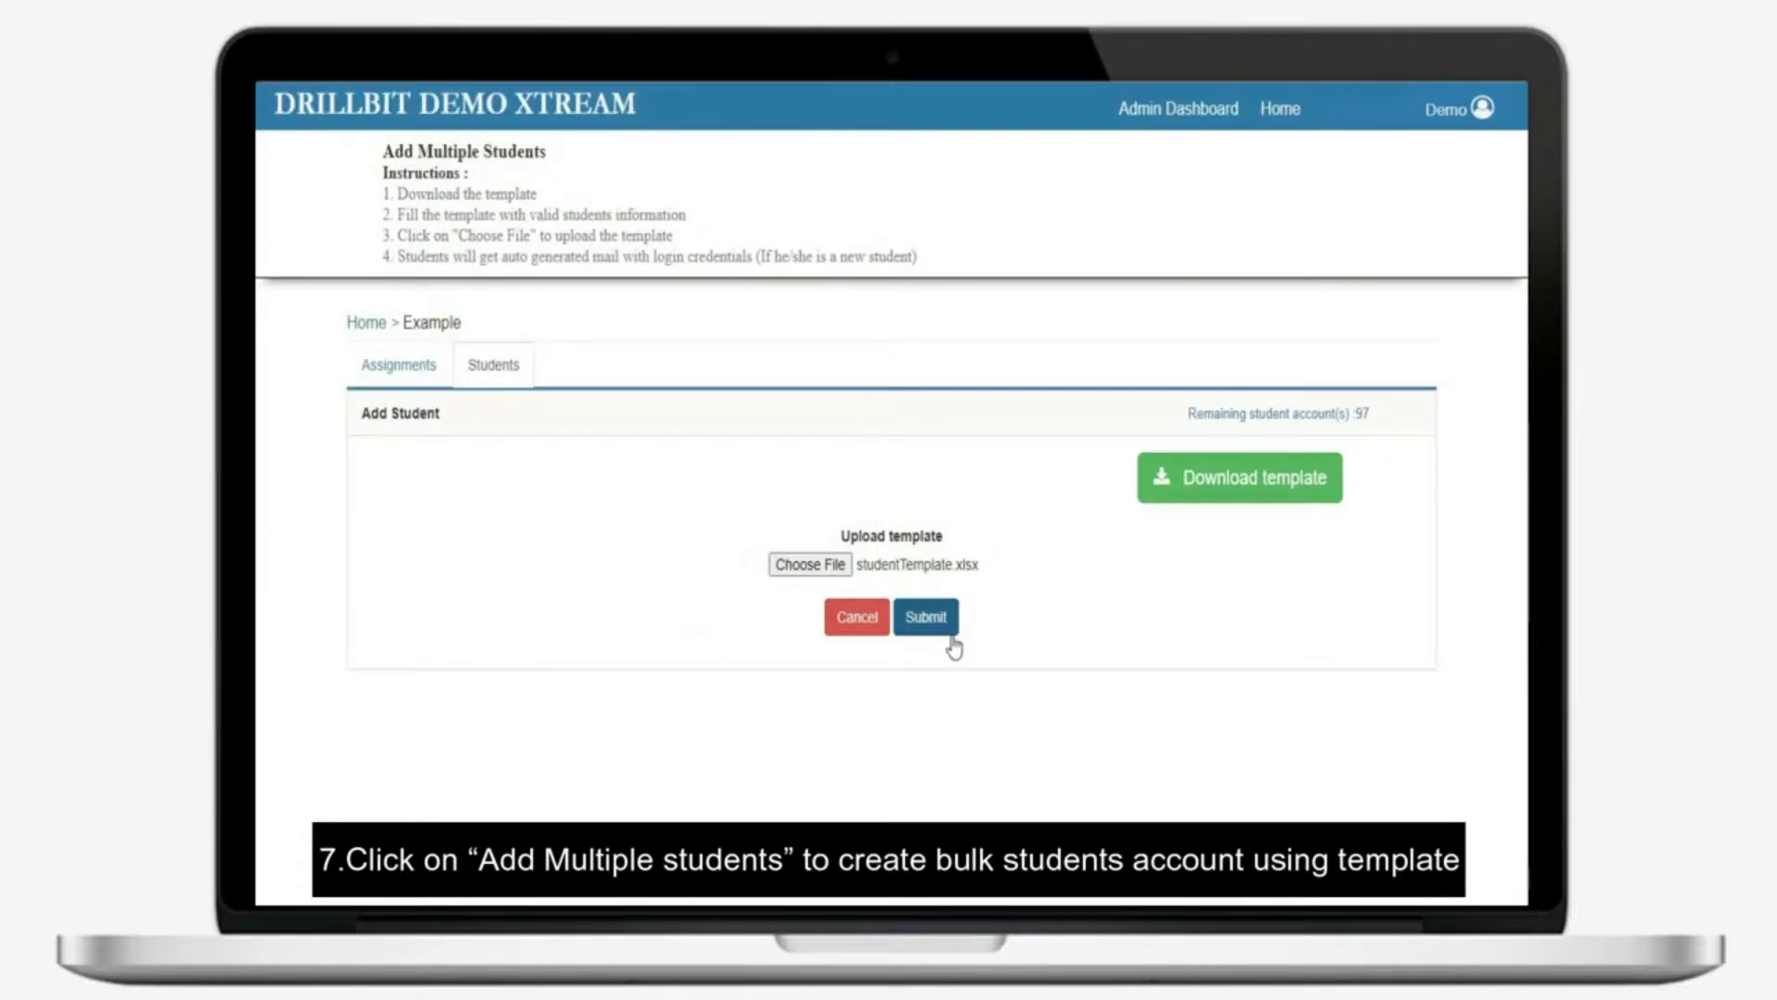
{"action": "left_click", "coordinate": [964, 167]}
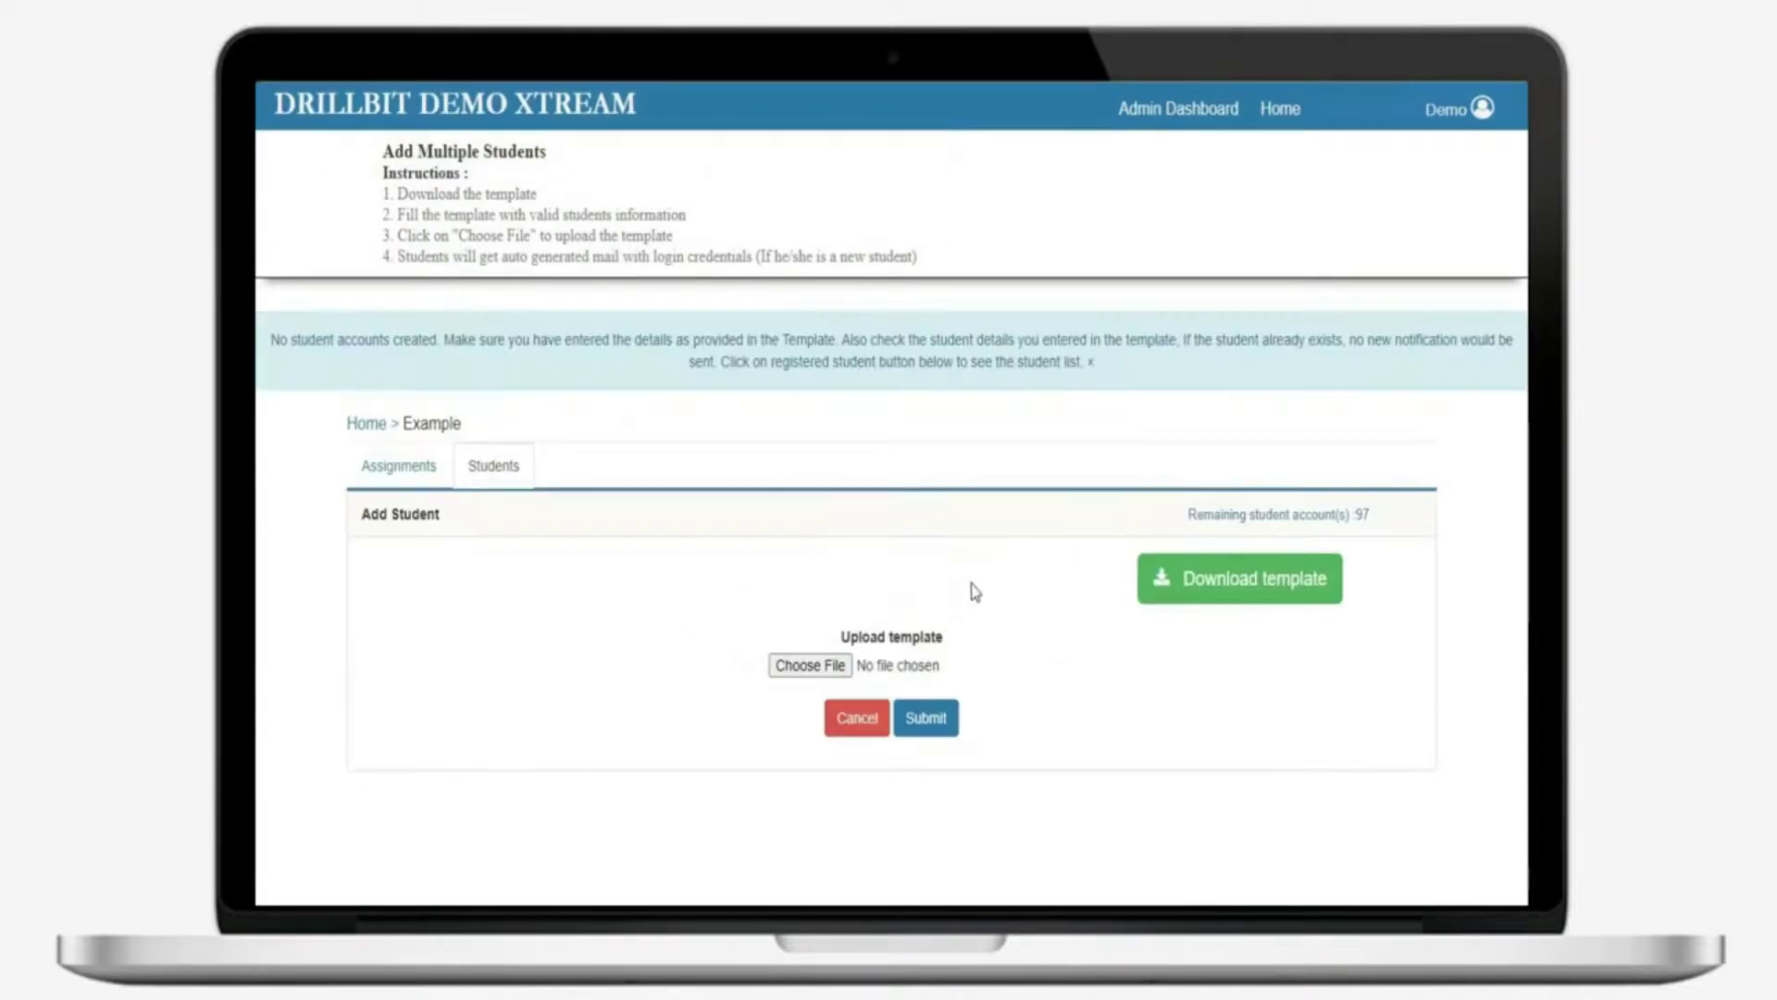
{"action": "left_click", "coordinate": [512, 468]}
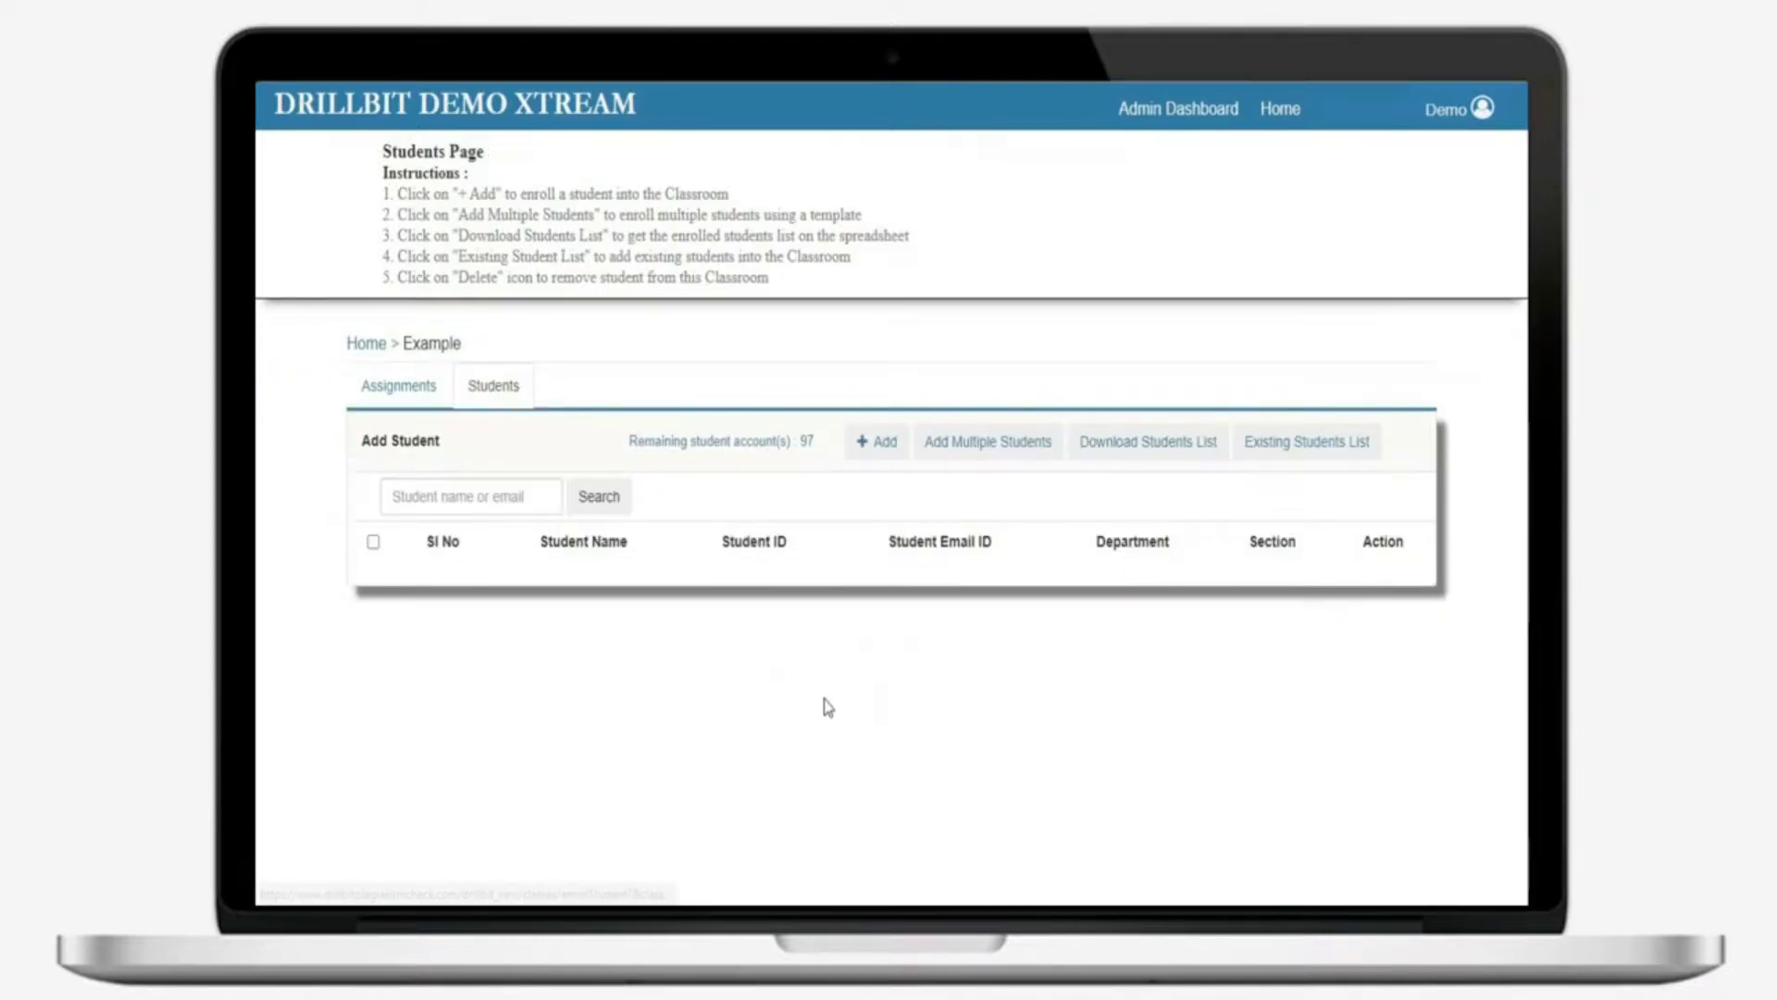
Add all three students from the Existing Students list to the Example classroom
{"action": "left_click", "coordinate": [1296, 463]}
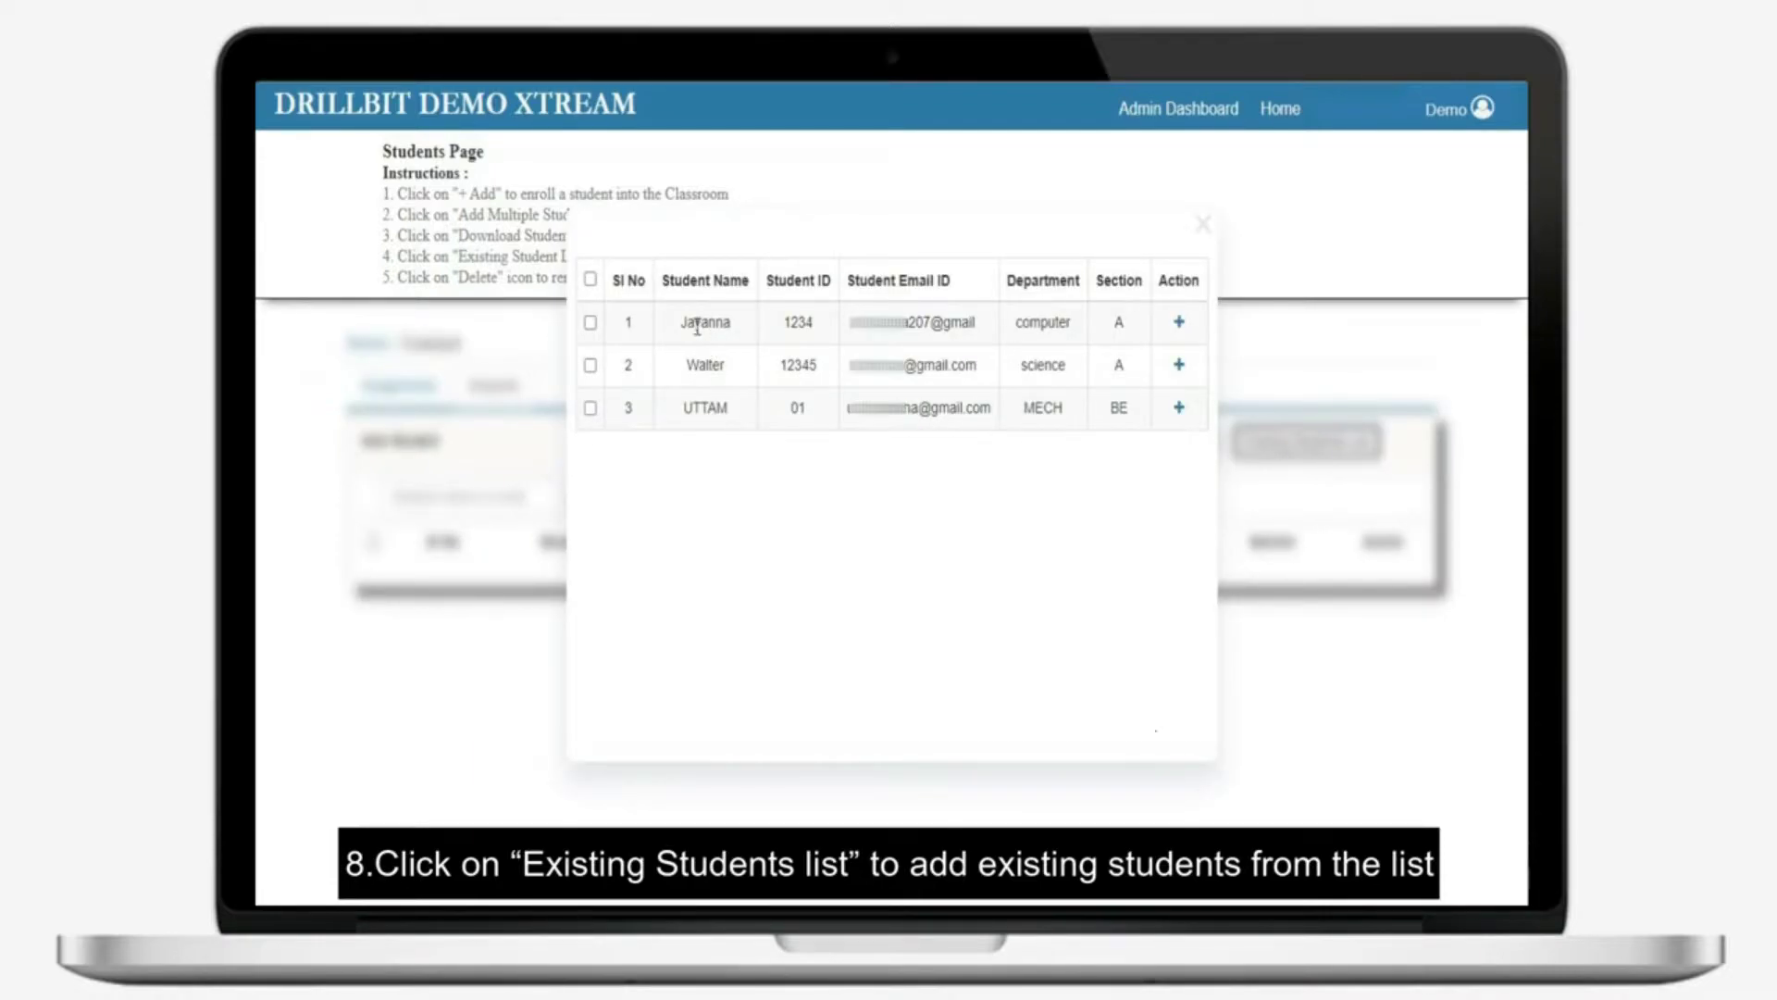
{"action": "left_click", "coordinate": [589, 321]}
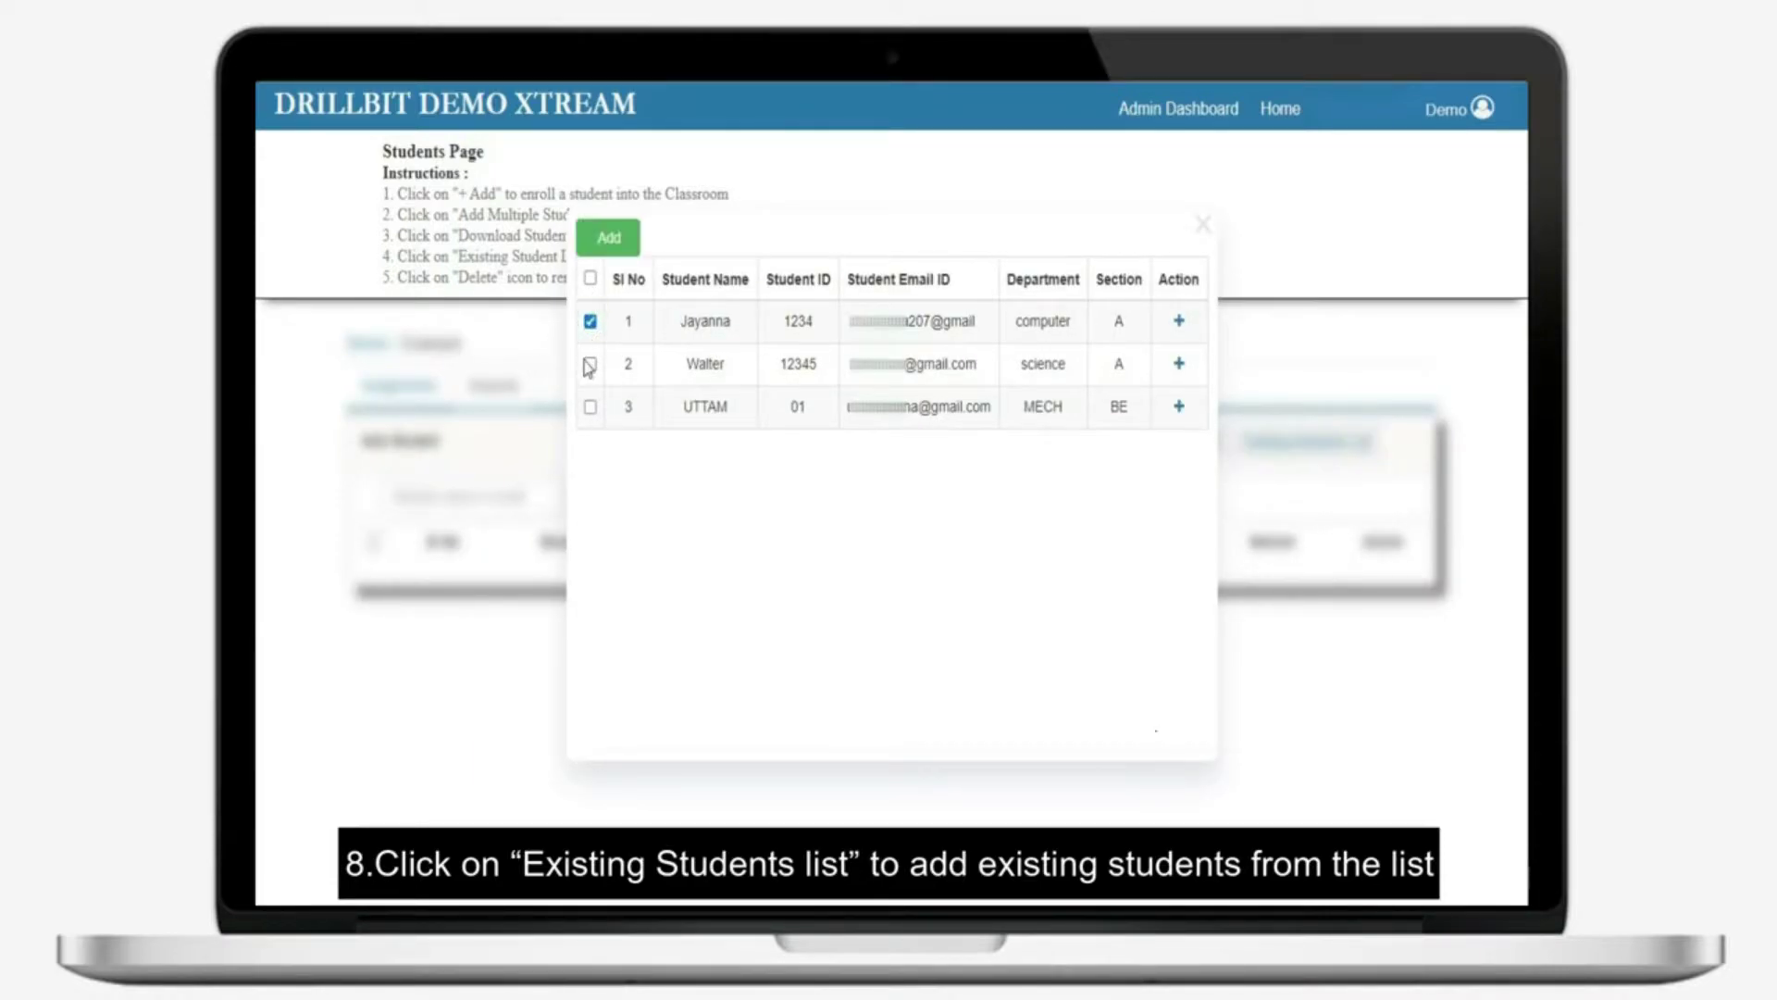
{"action": "left_click", "coordinate": [589, 364]}
{"action": "left_click", "coordinate": [589, 407]}
{"action": "left_click", "coordinate": [608, 239]}
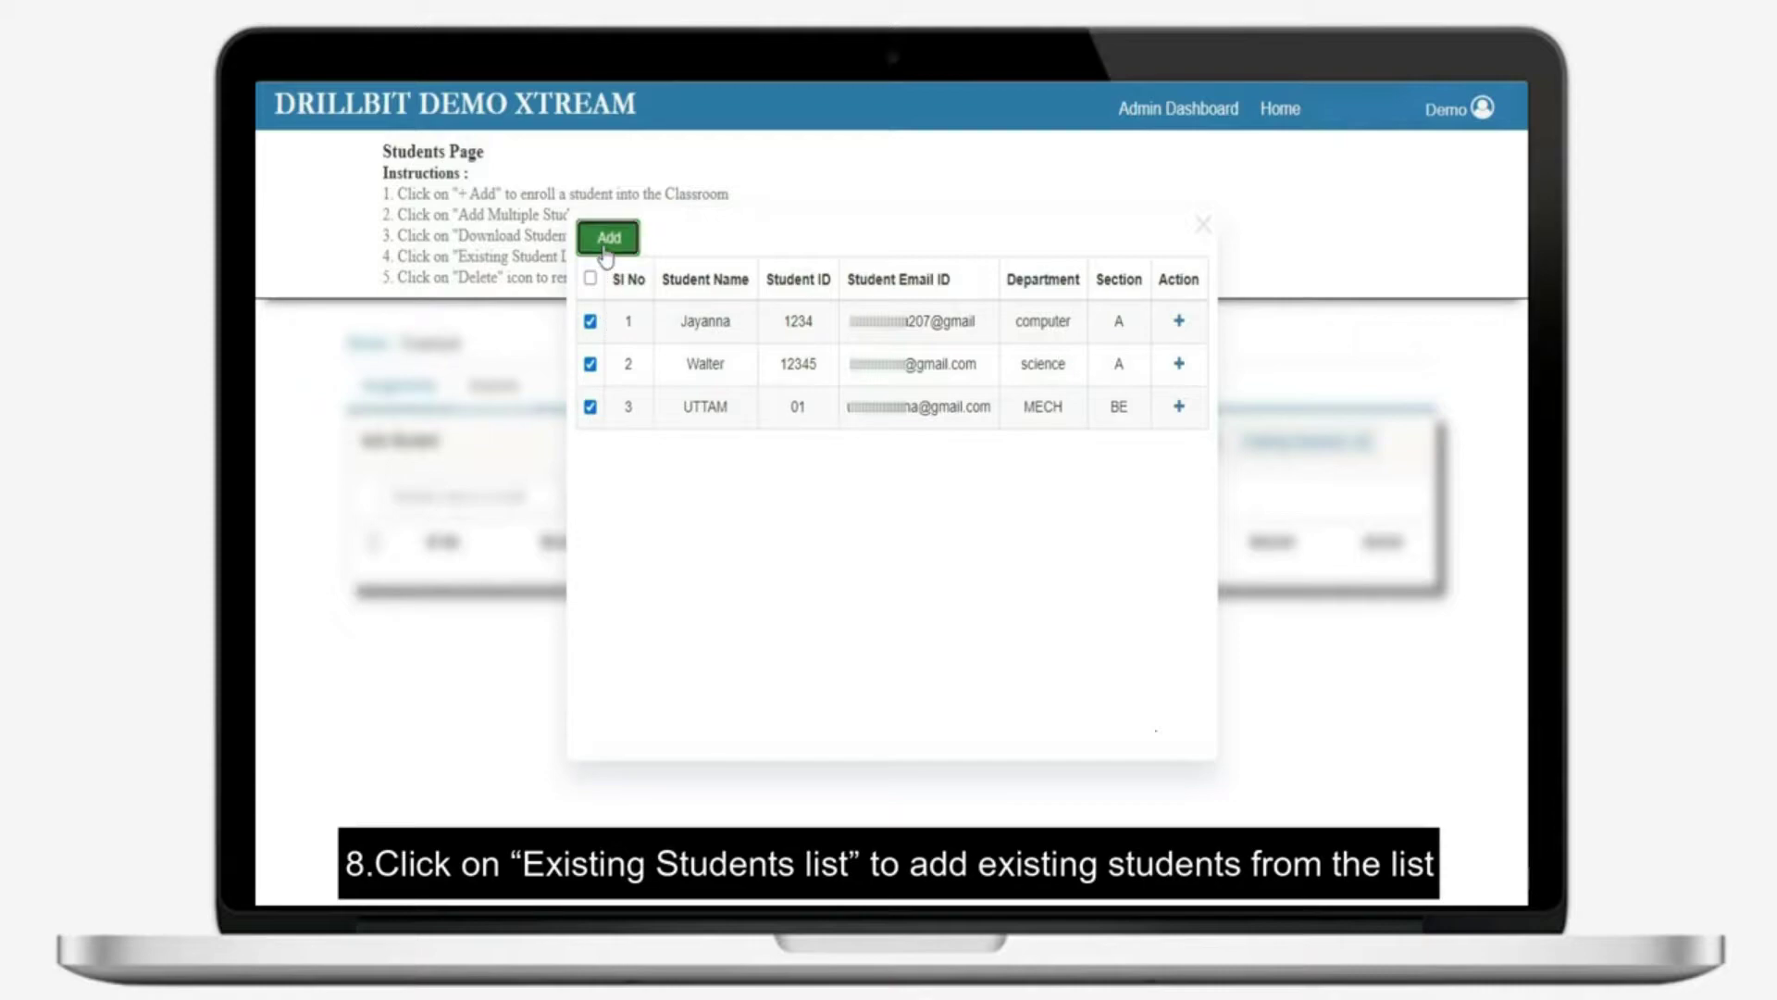
{"action": "left_click", "coordinate": [988, 178]}
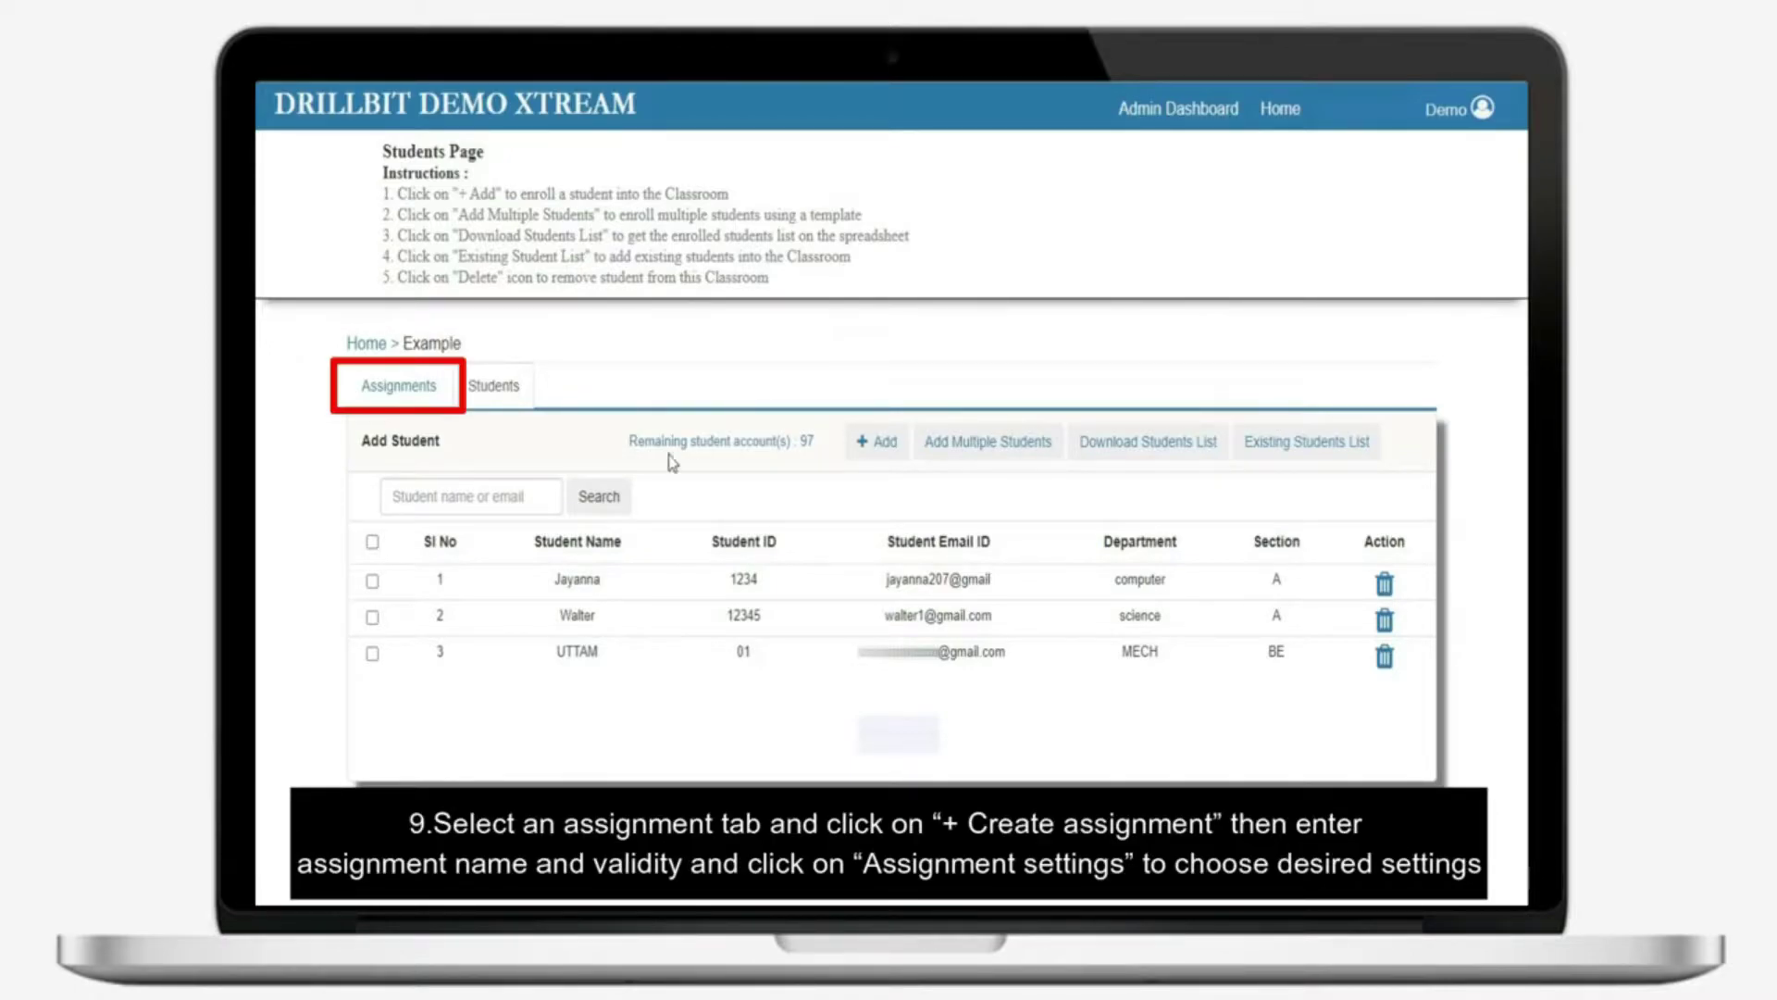
Start a new assignment named 'ASSIGMNET NO-01' valid until 20-02-2021
{"action": "left_click", "coordinate": [400, 398]}
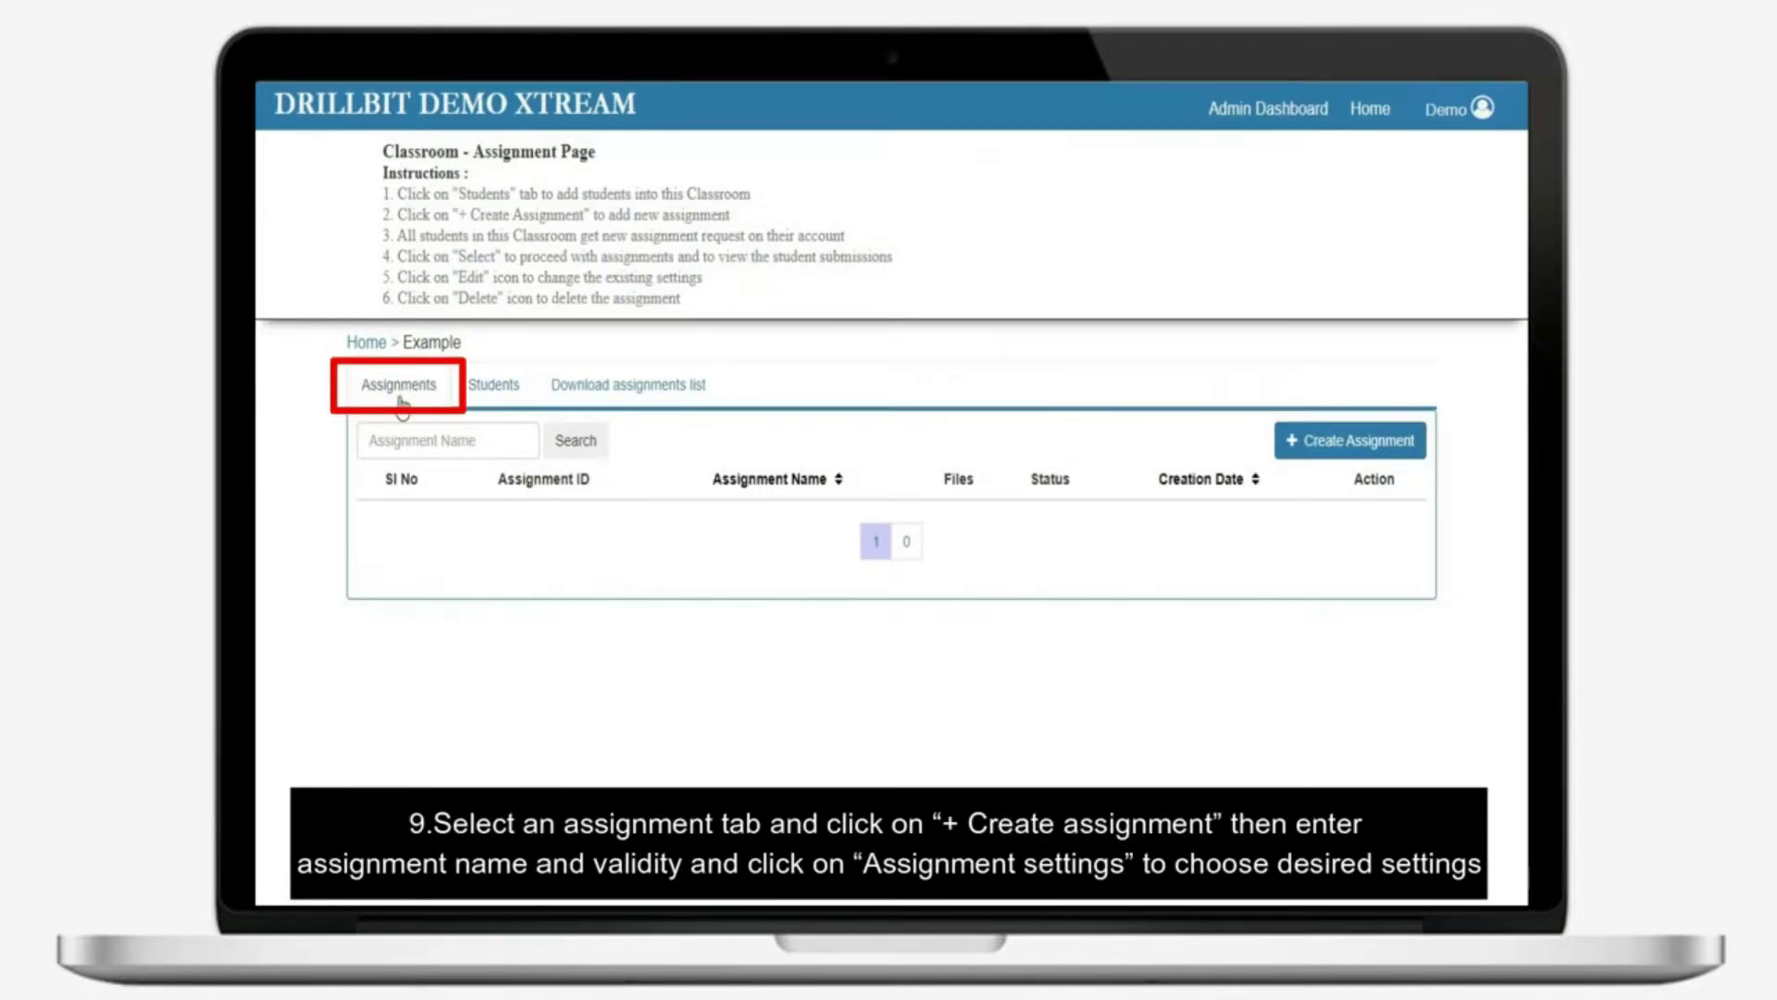
{"action": "left_click", "coordinate": [1314, 443]}
{"action": "left_click", "coordinate": [900, 376]}
{"action": "type", "text": "ASSIG"}
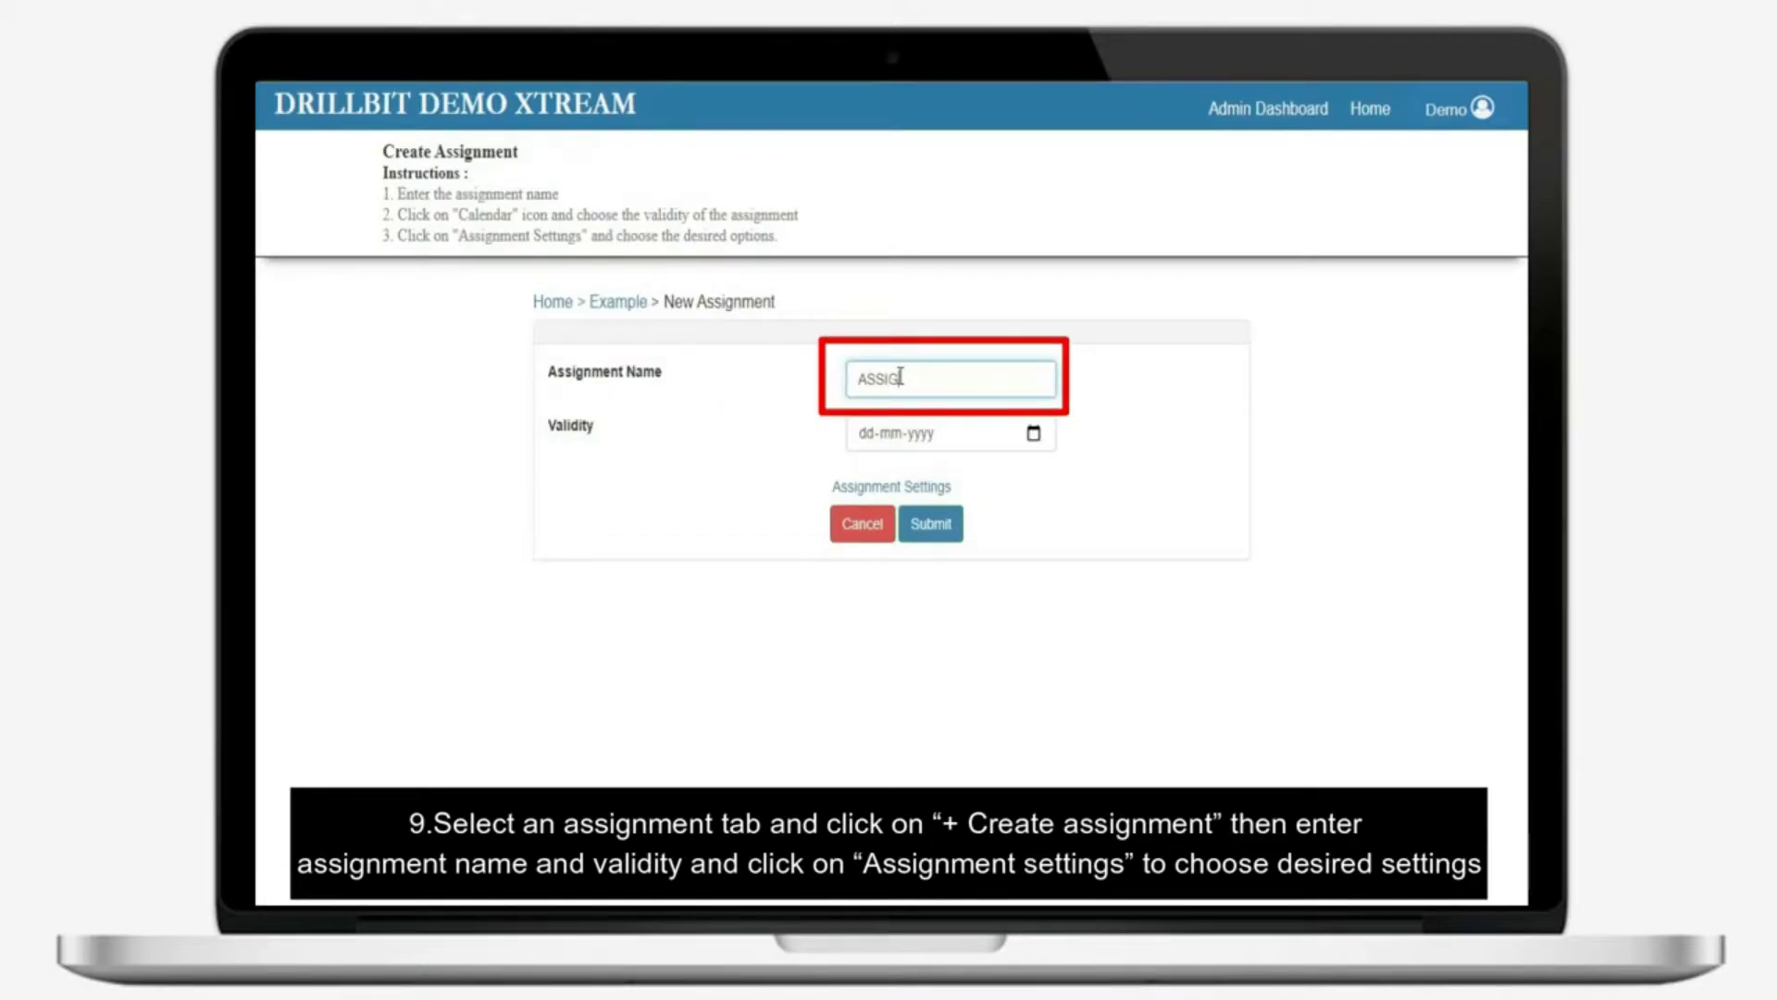
{"action": "type", "text": "MNET NO-01"}
{"action": "left_click", "coordinate": [866, 433]}
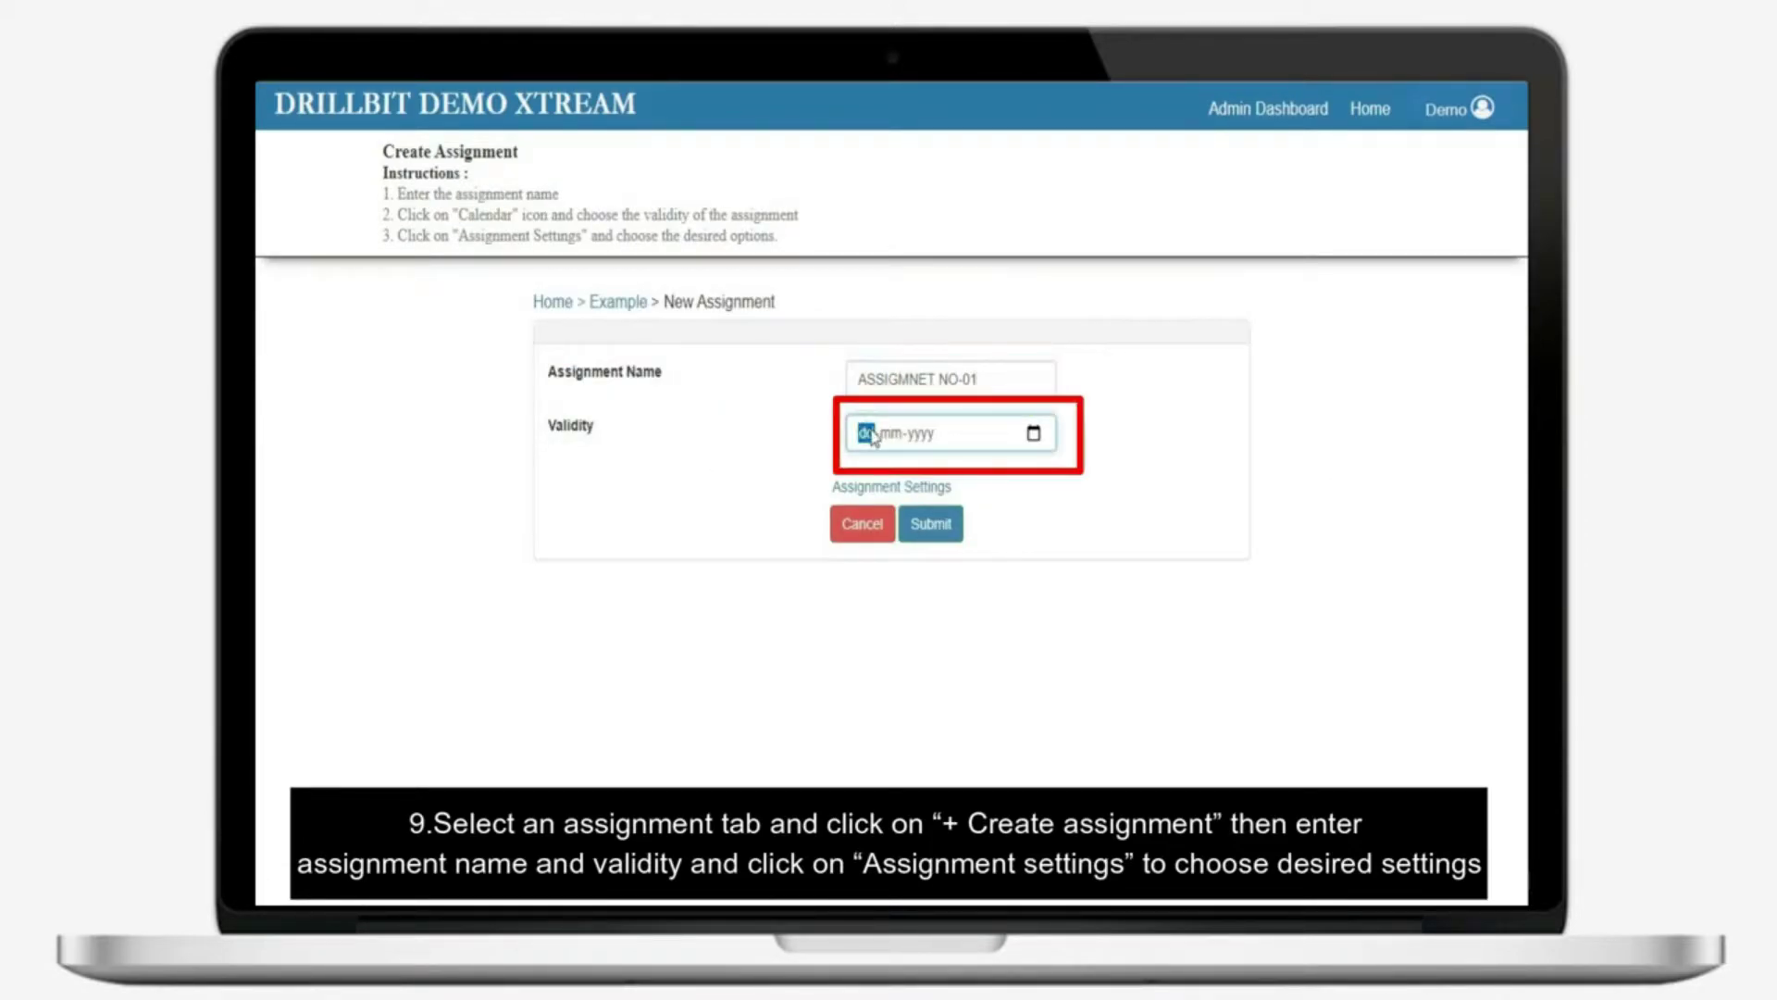
{"action": "type", "text": "2002"}
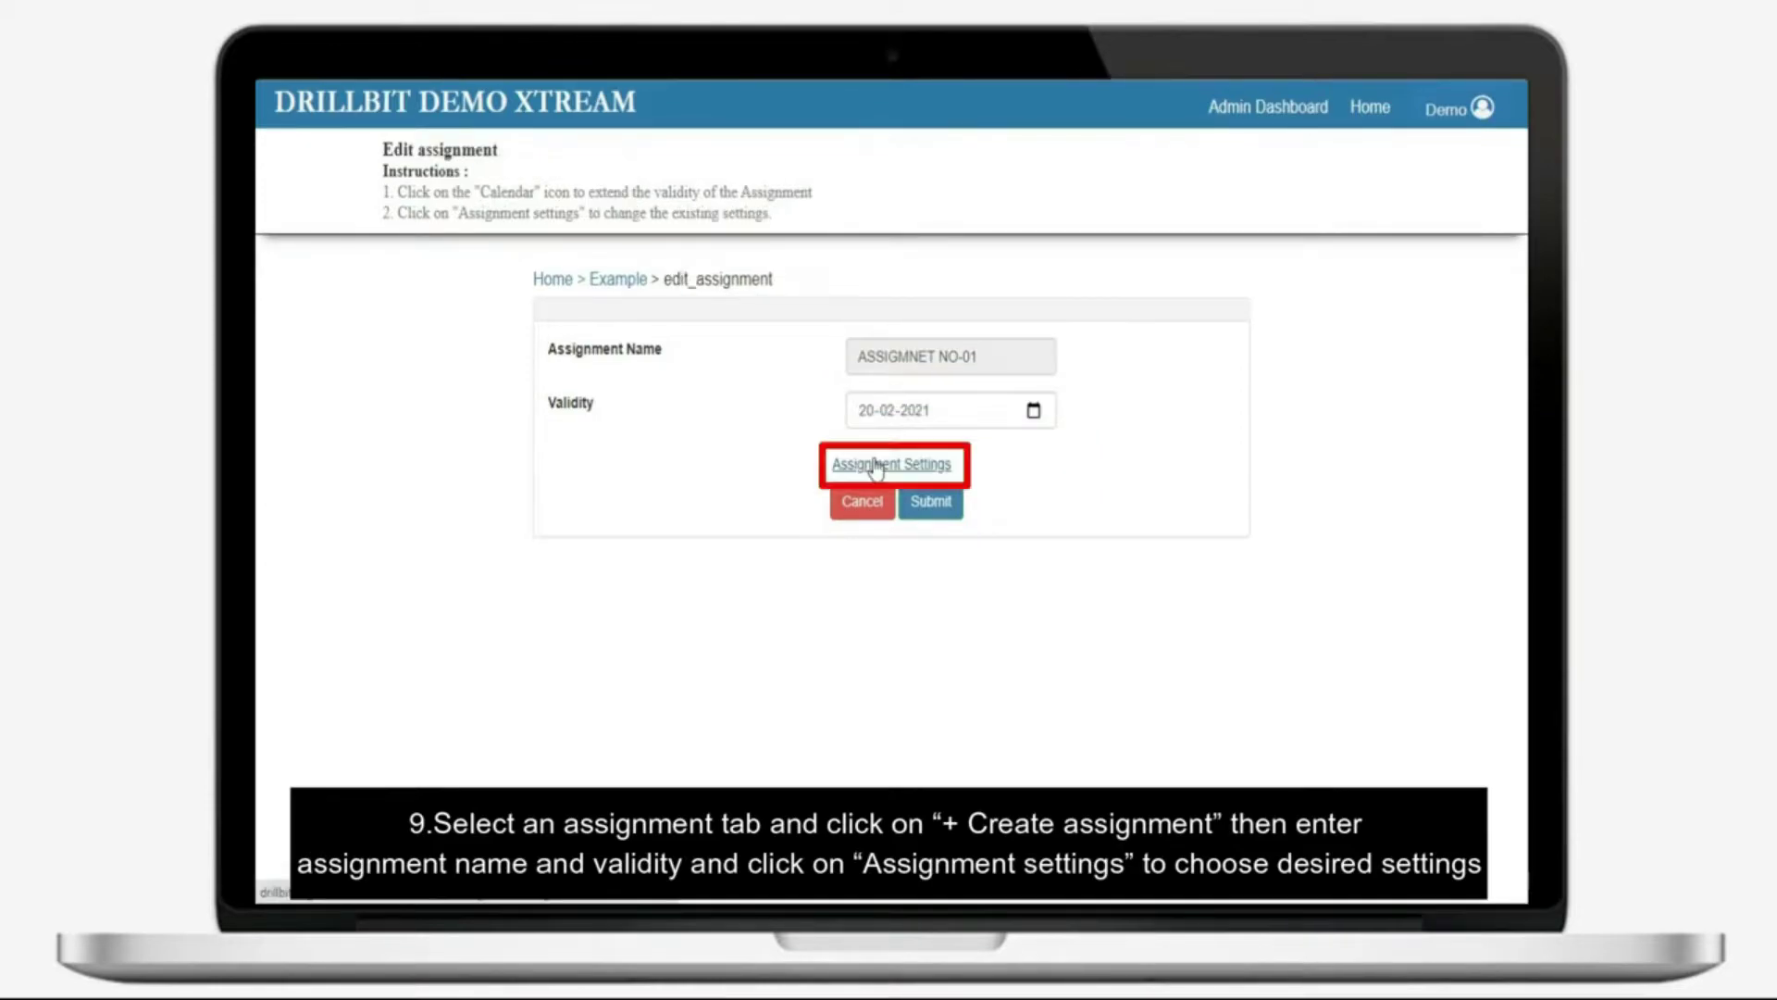
Turn on exclude references, exclude quotes and allow resubmission, then create the assignment
{"action": "left_click", "coordinate": [861, 460]}
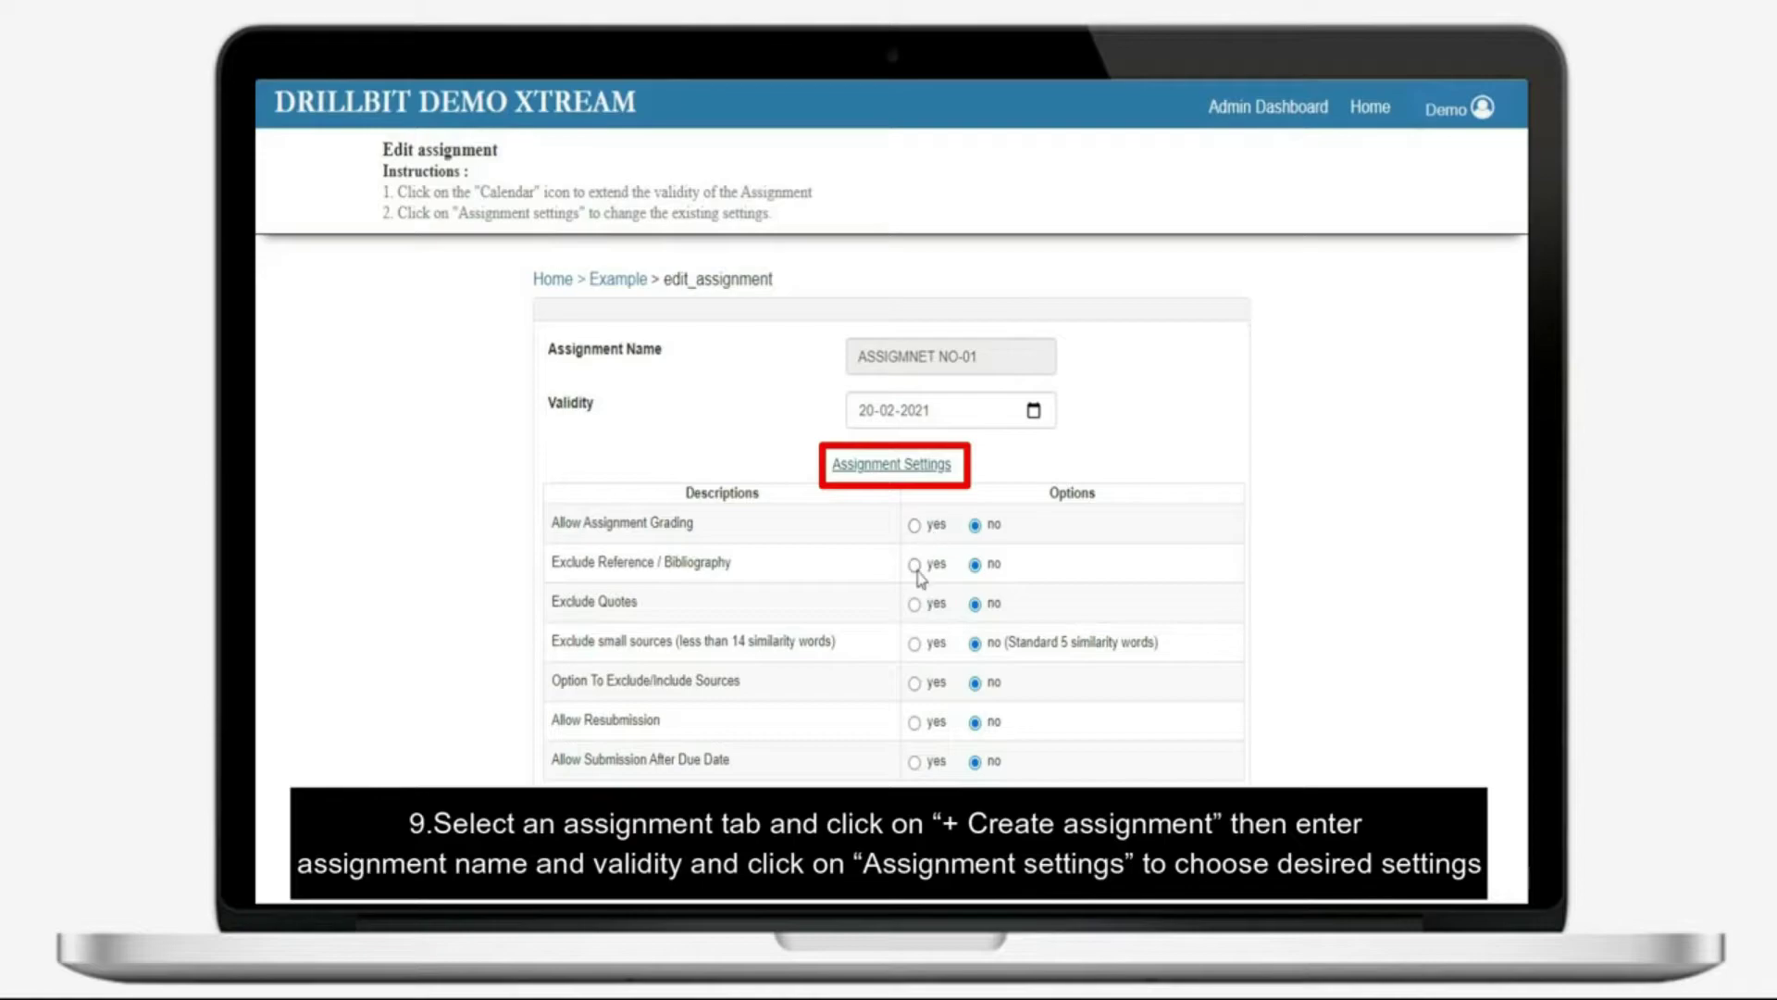
{"action": "left_click", "coordinate": [915, 565]}
{"action": "left_click", "coordinate": [916, 605]}
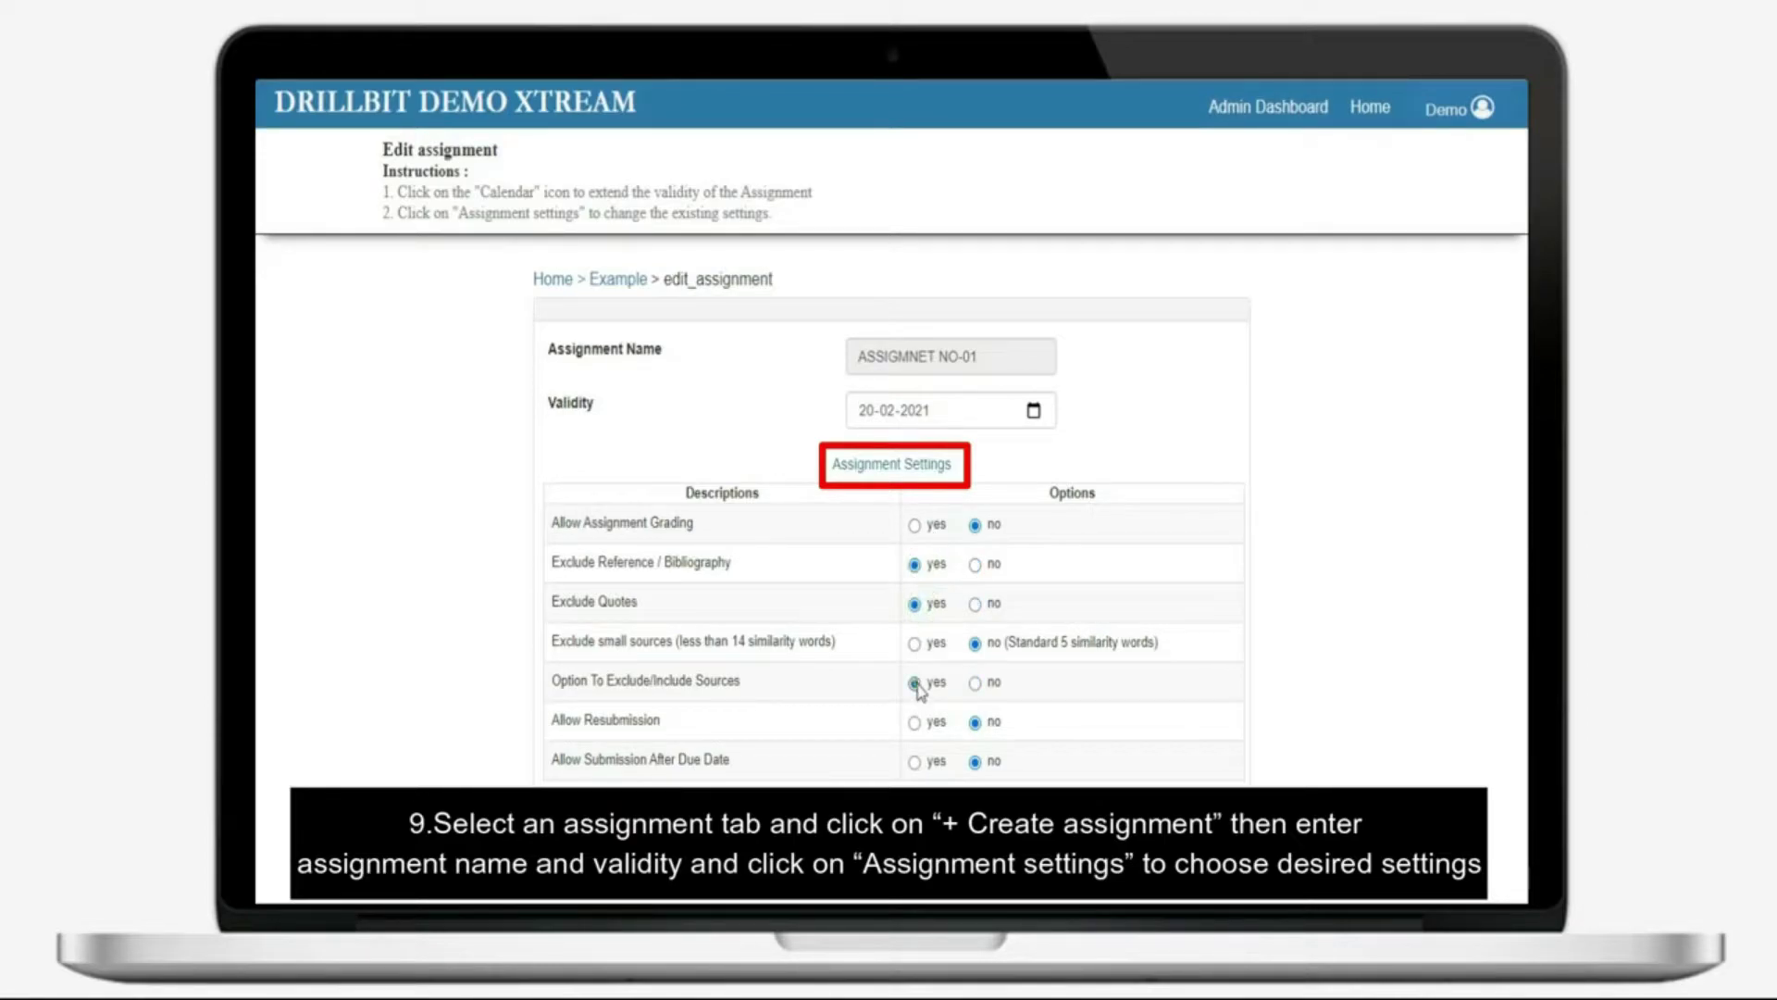
{"action": "left_click", "coordinate": [914, 723]}
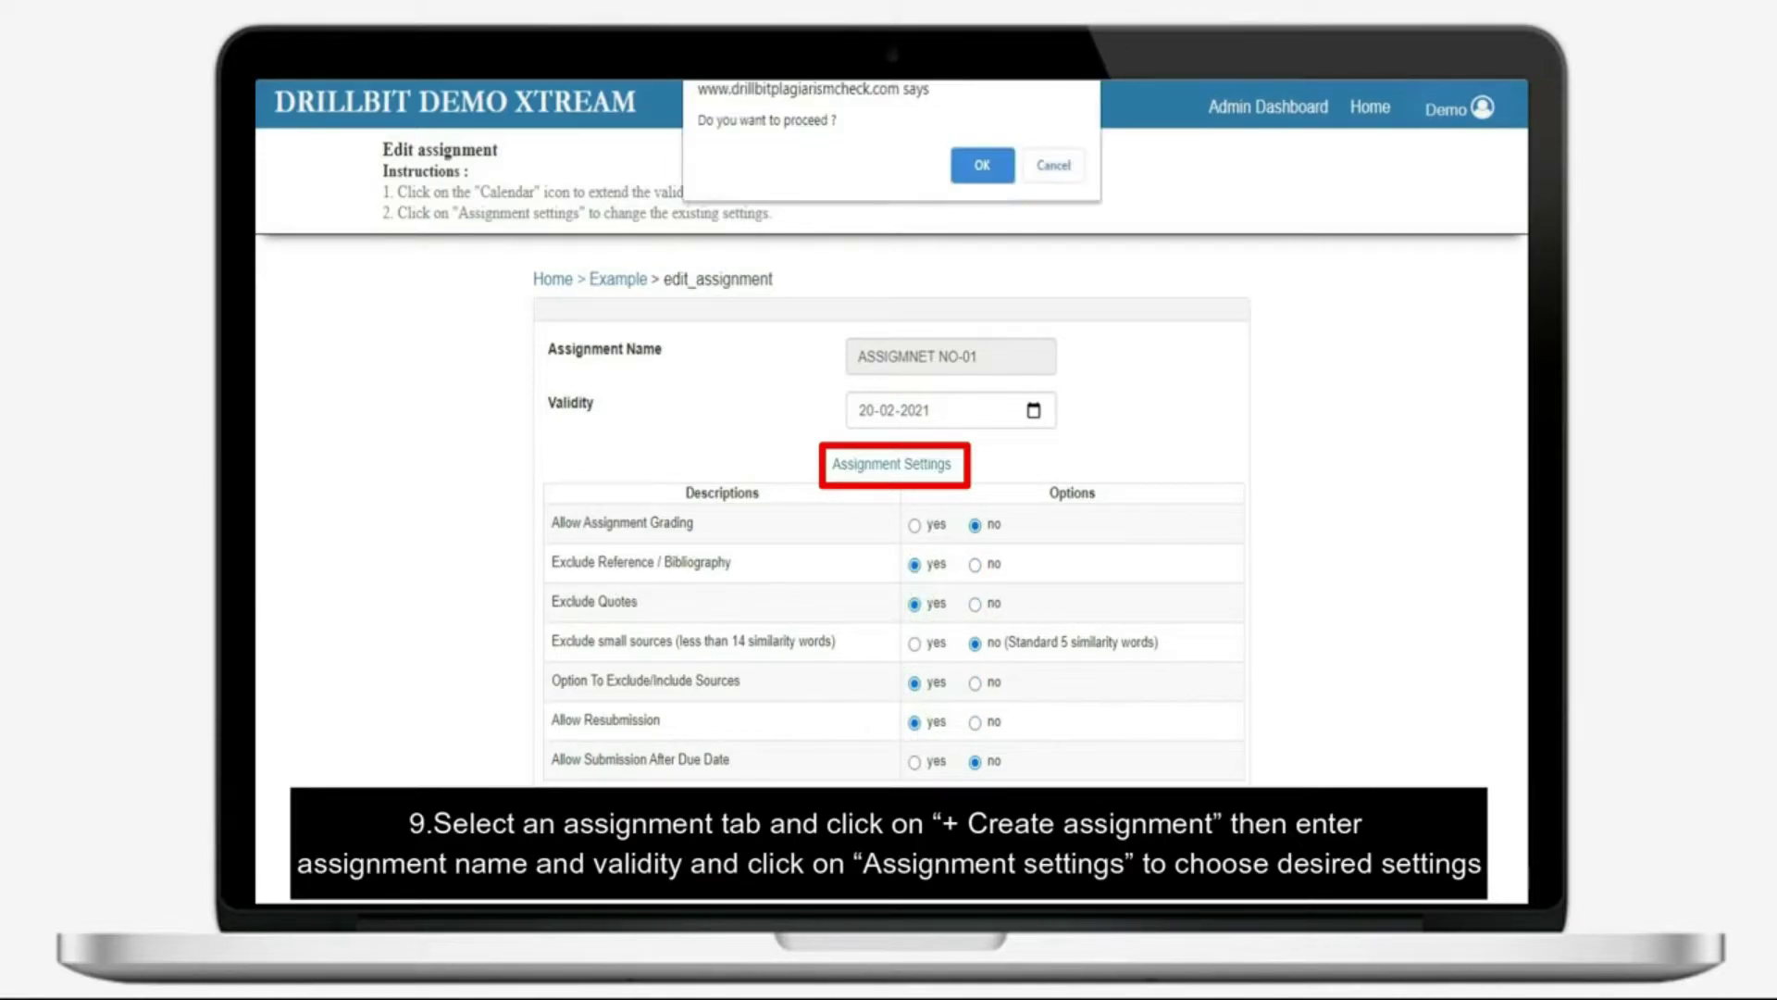
{"action": "left_click", "coordinate": [982, 165]}
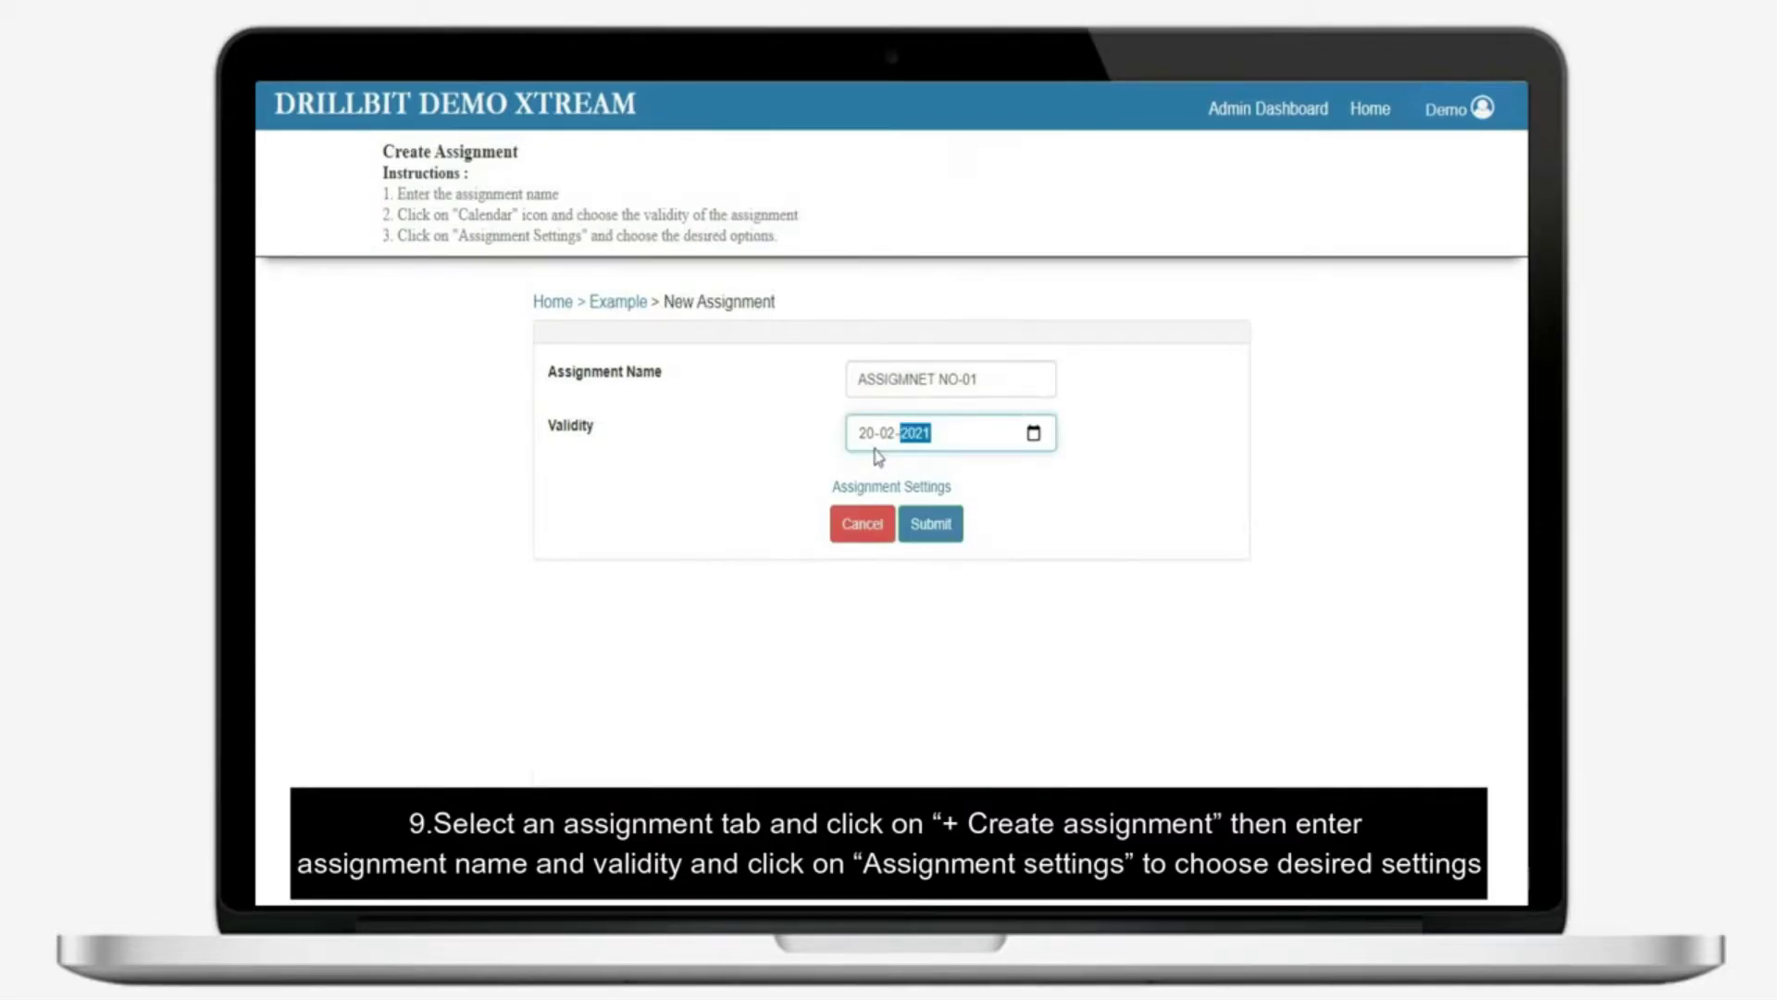
{"action": "left_click", "coordinate": [933, 524]}
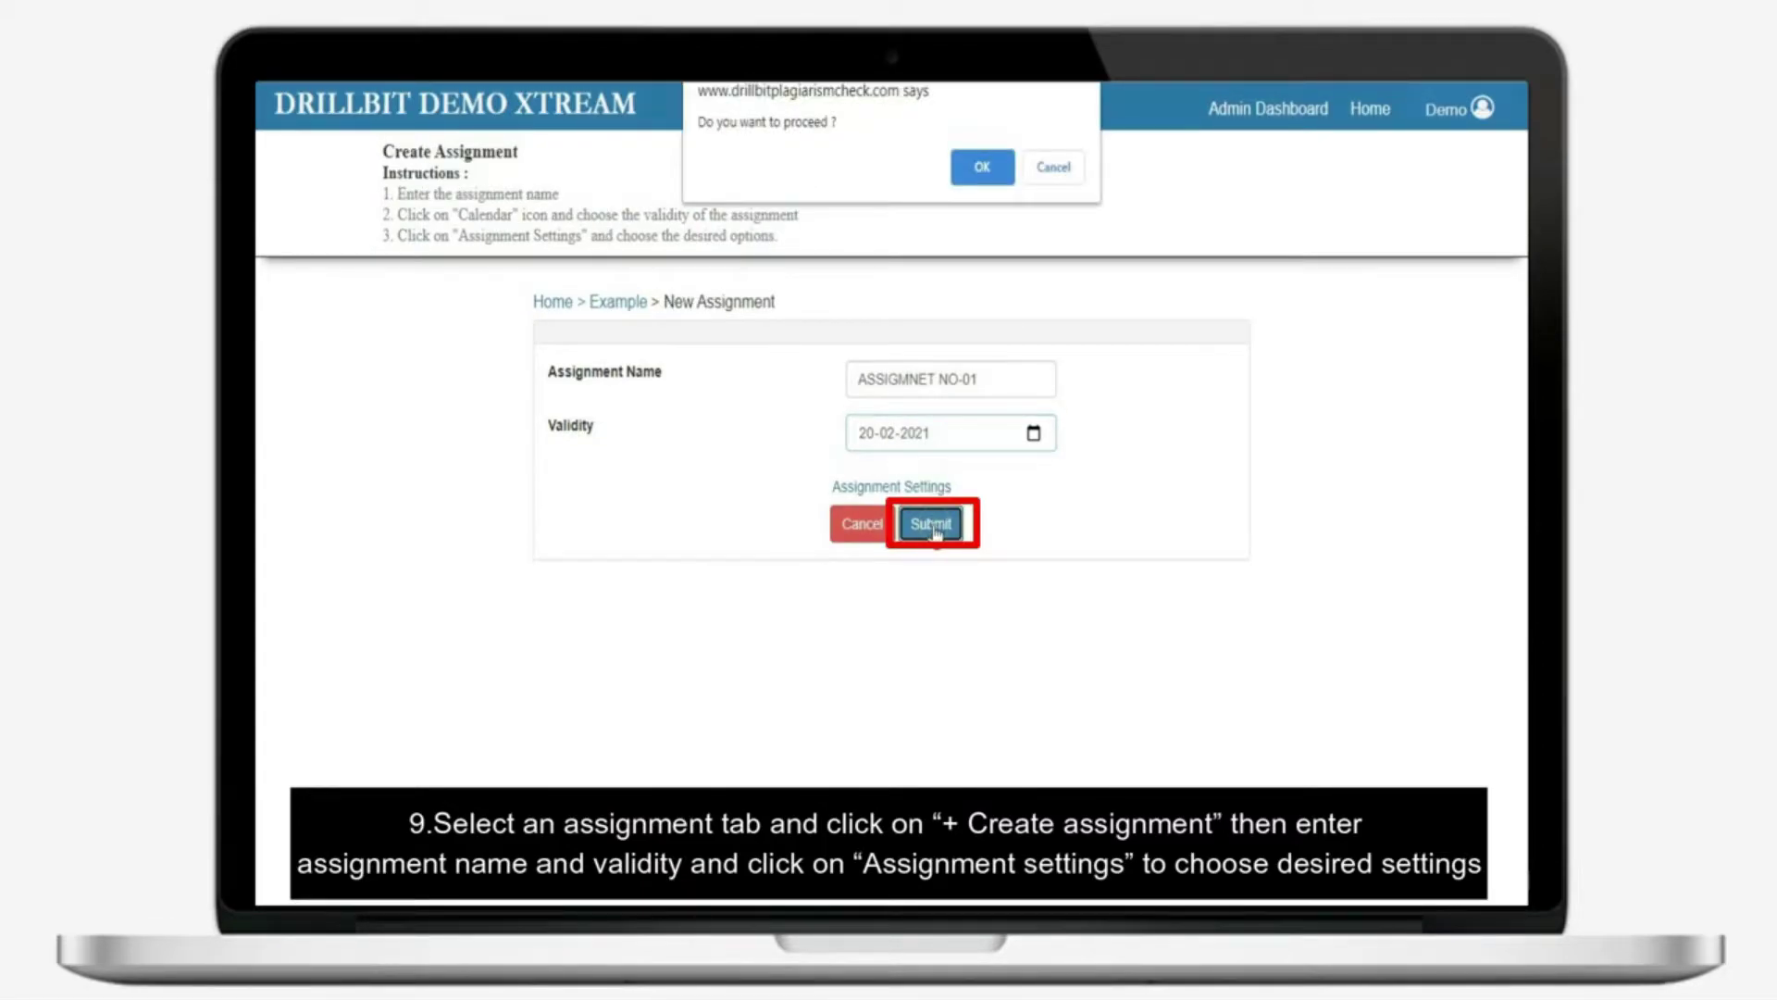
{"action": "left_click", "coordinate": [968, 174]}
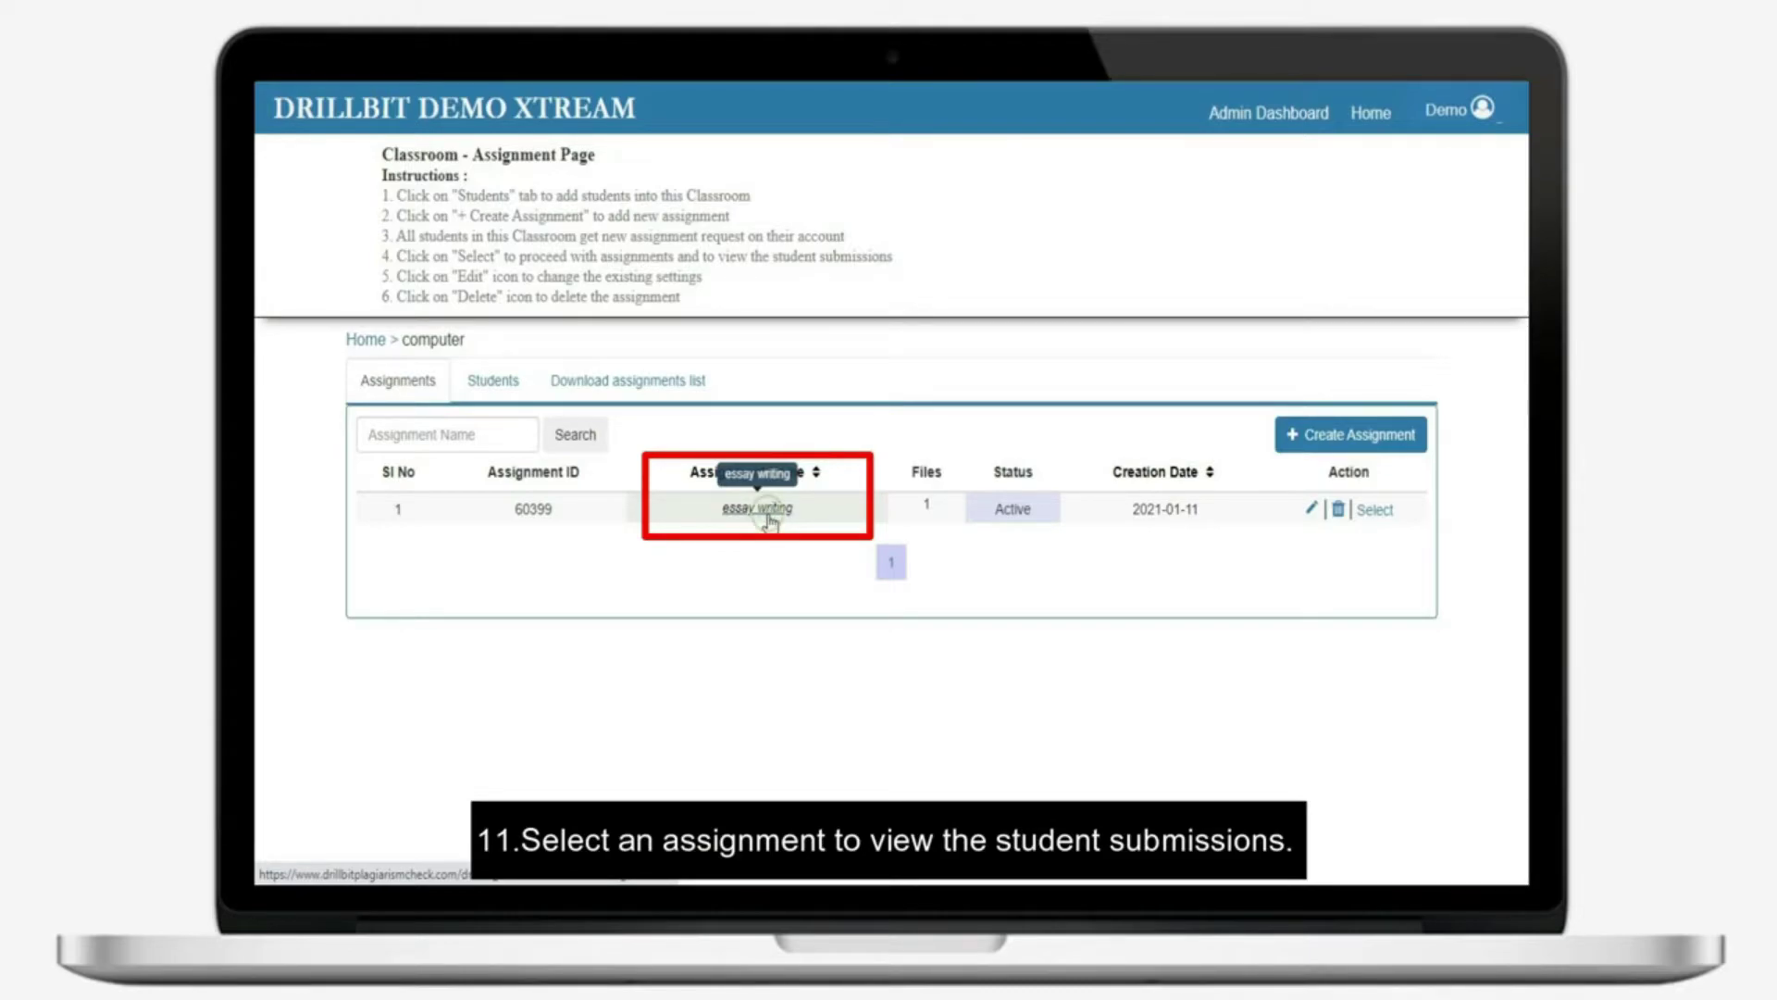
{"action": "left_click", "coordinate": [767, 518]}
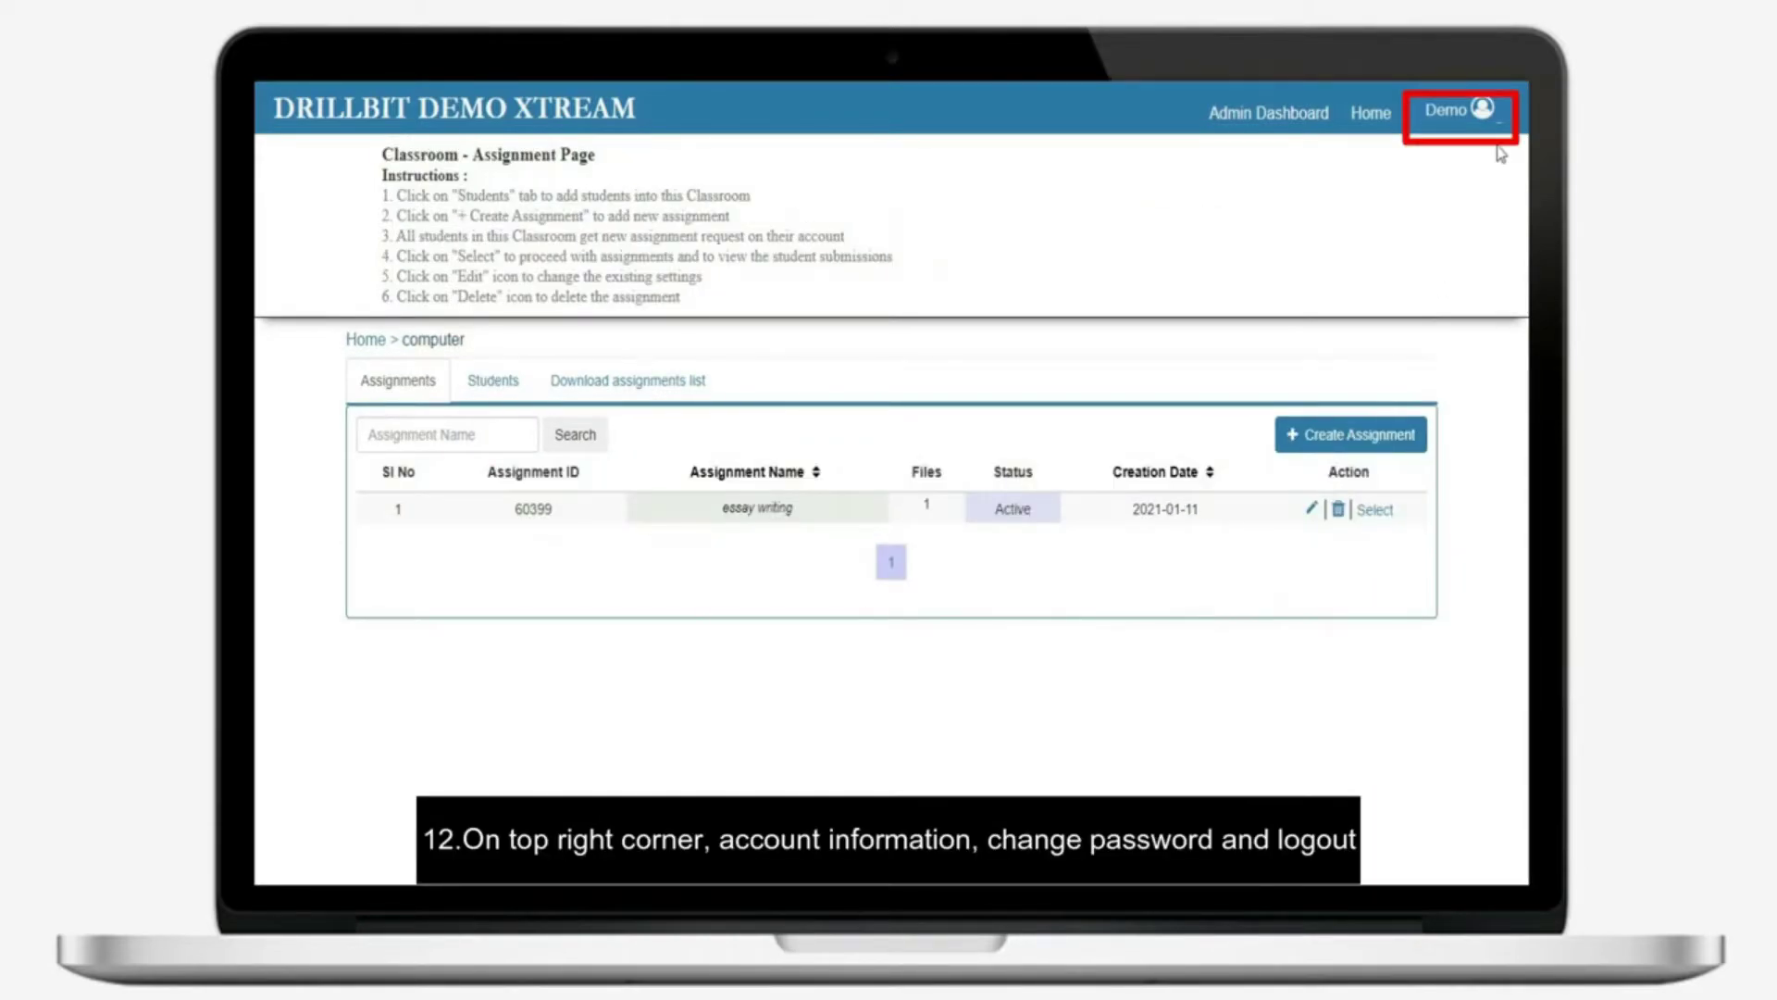
{"action": "left_click", "coordinate": [1502, 124]}
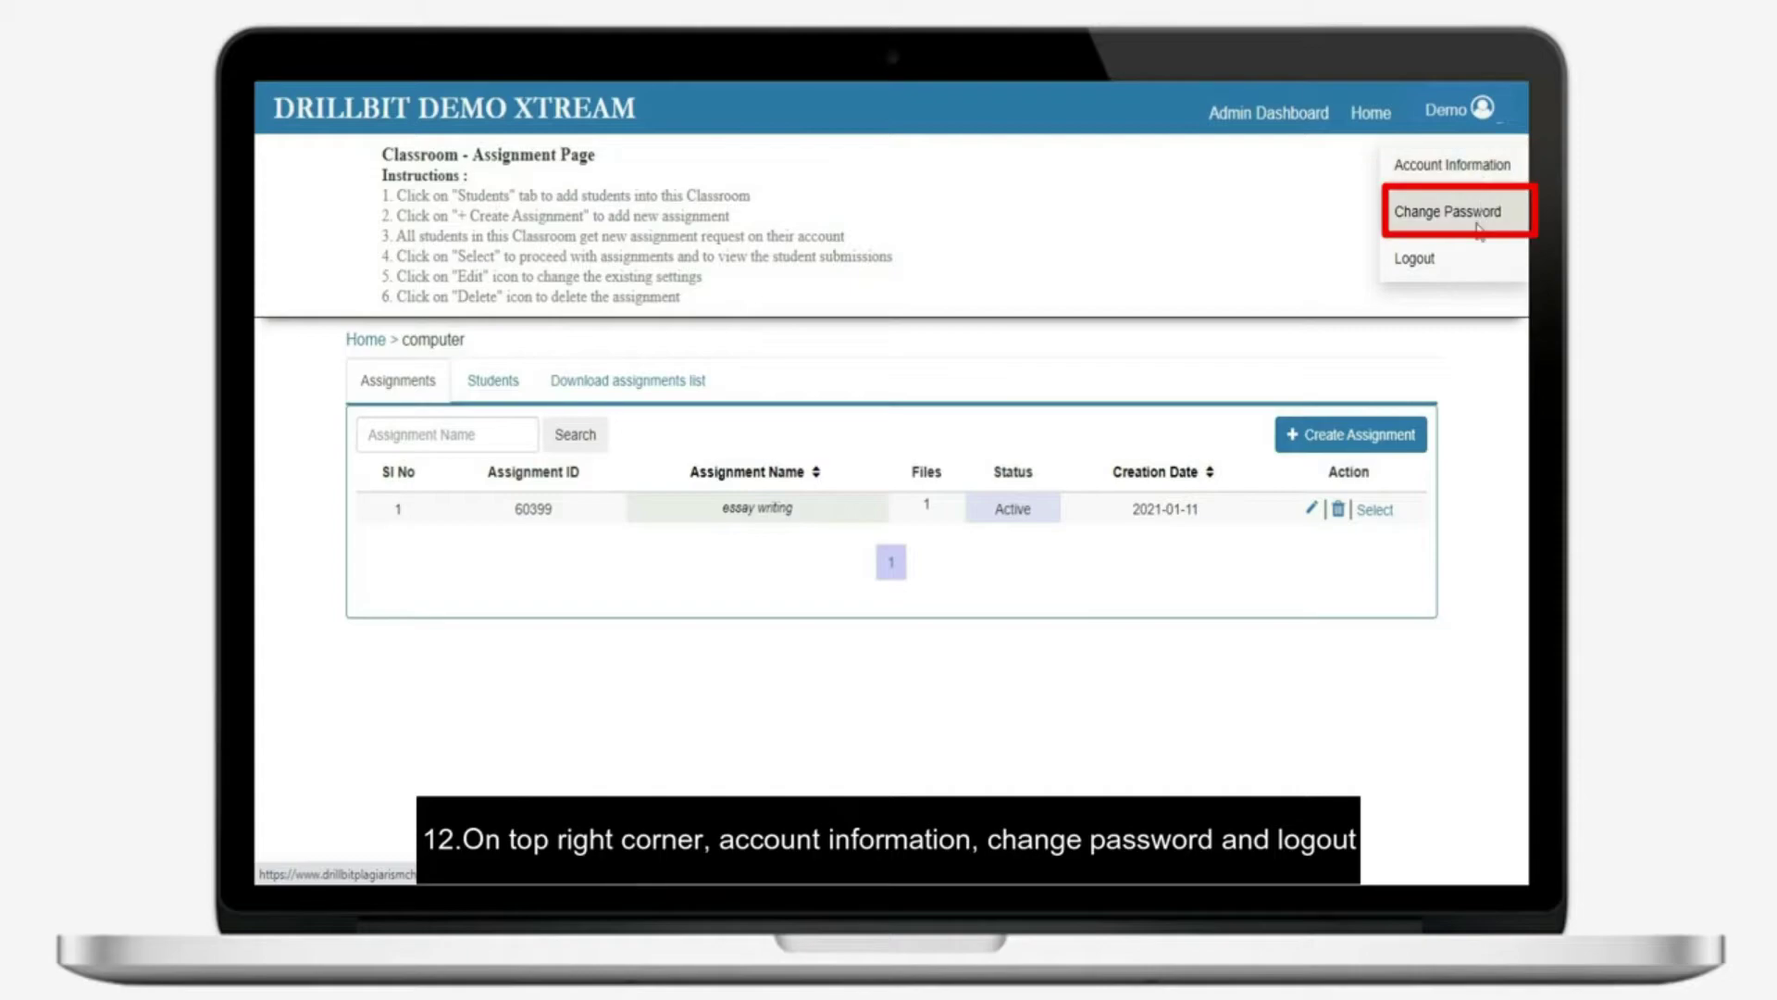
{"action": "left_click", "coordinate": [1168, 541]}
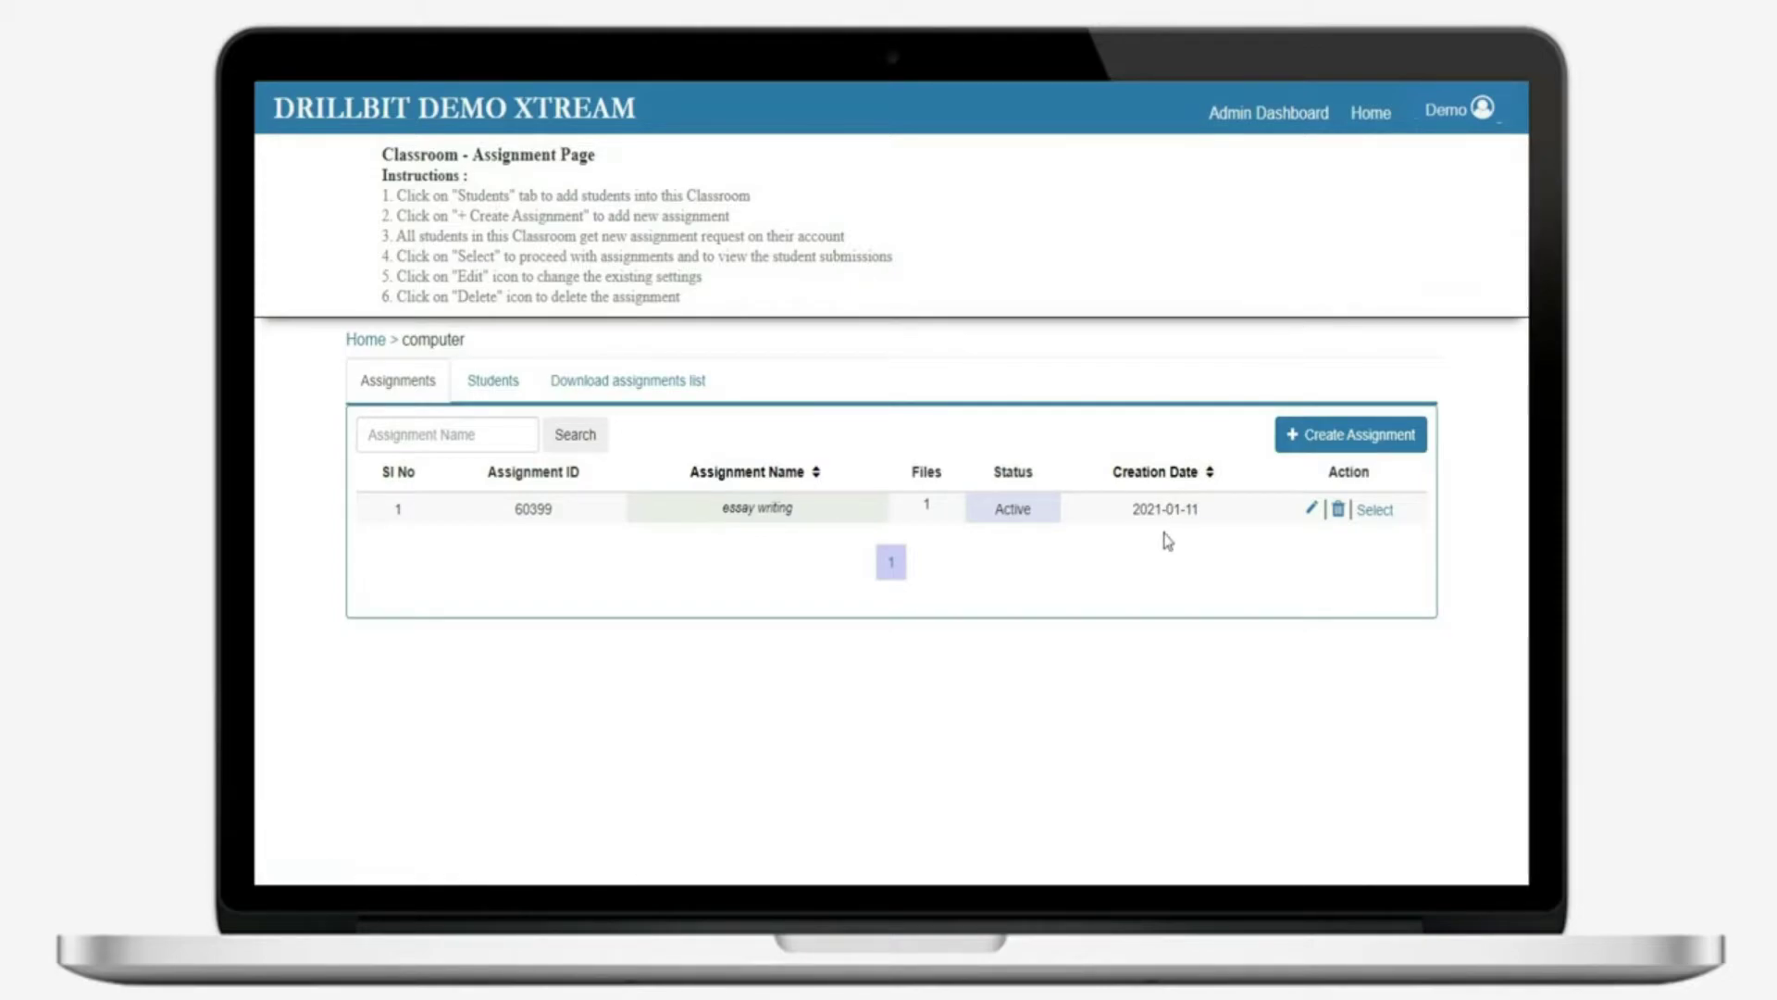
Select the essay writing submission and download it as a zip file
{"action": "left_click", "coordinate": [767, 516]}
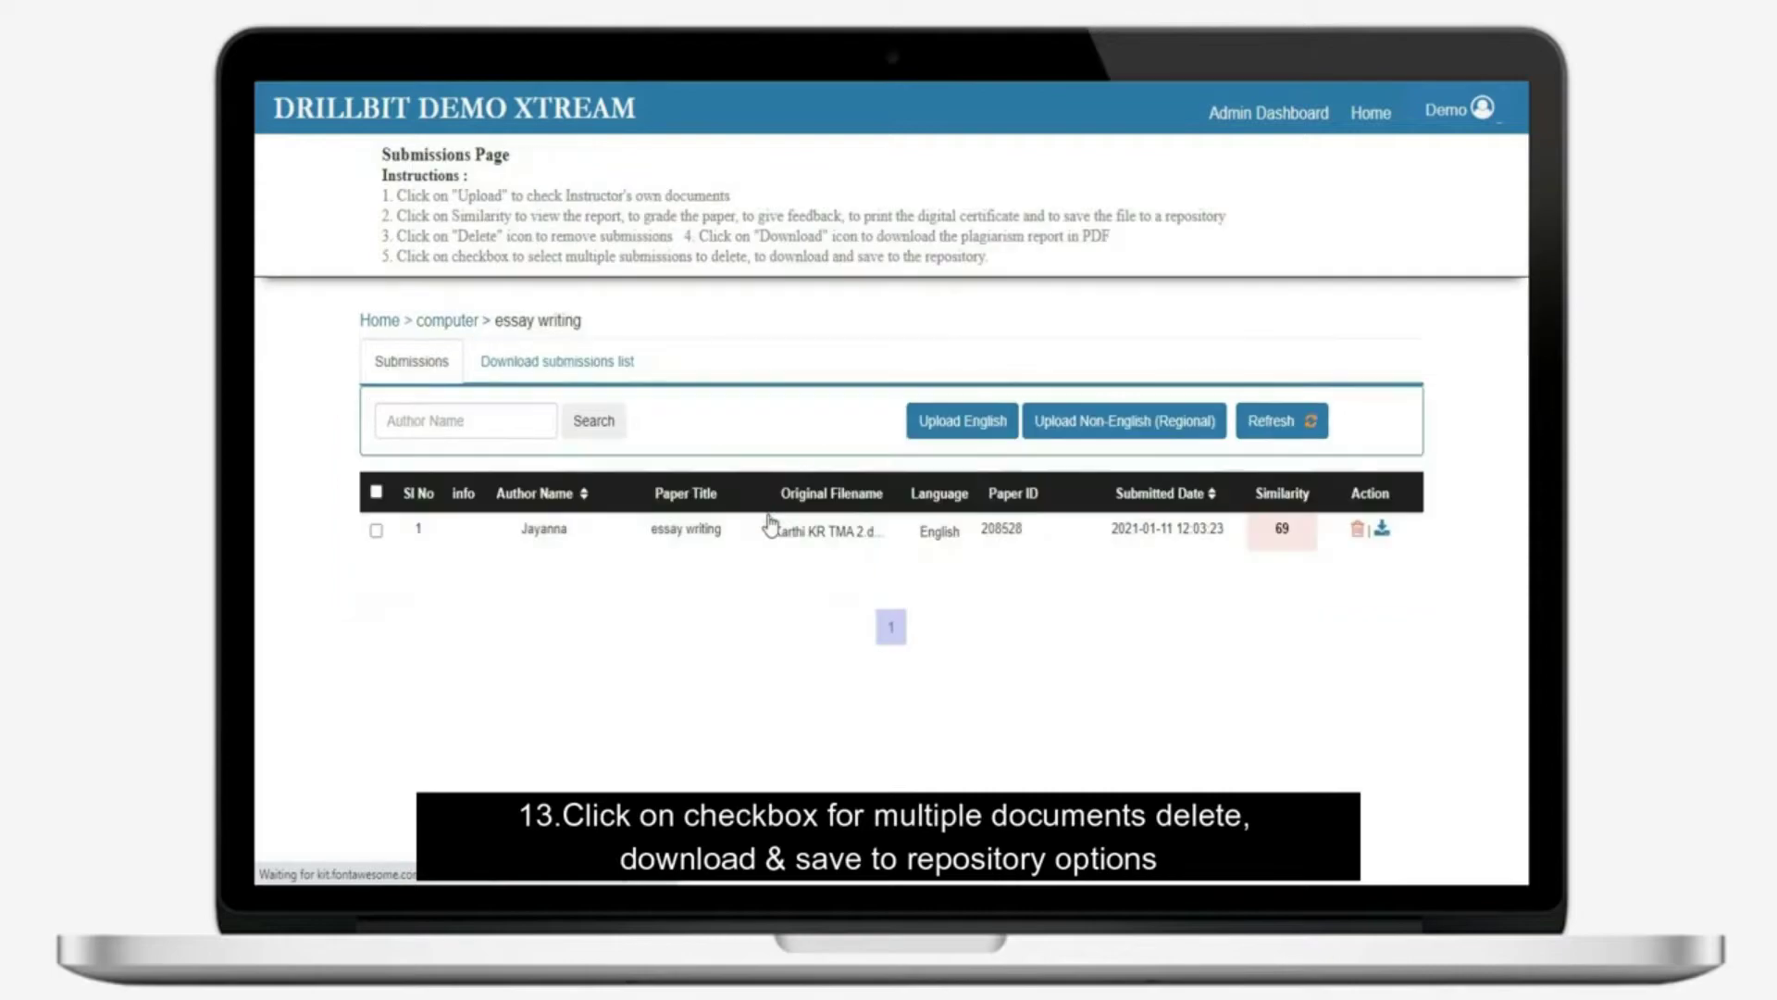
{"action": "left_click", "coordinate": [377, 532]}
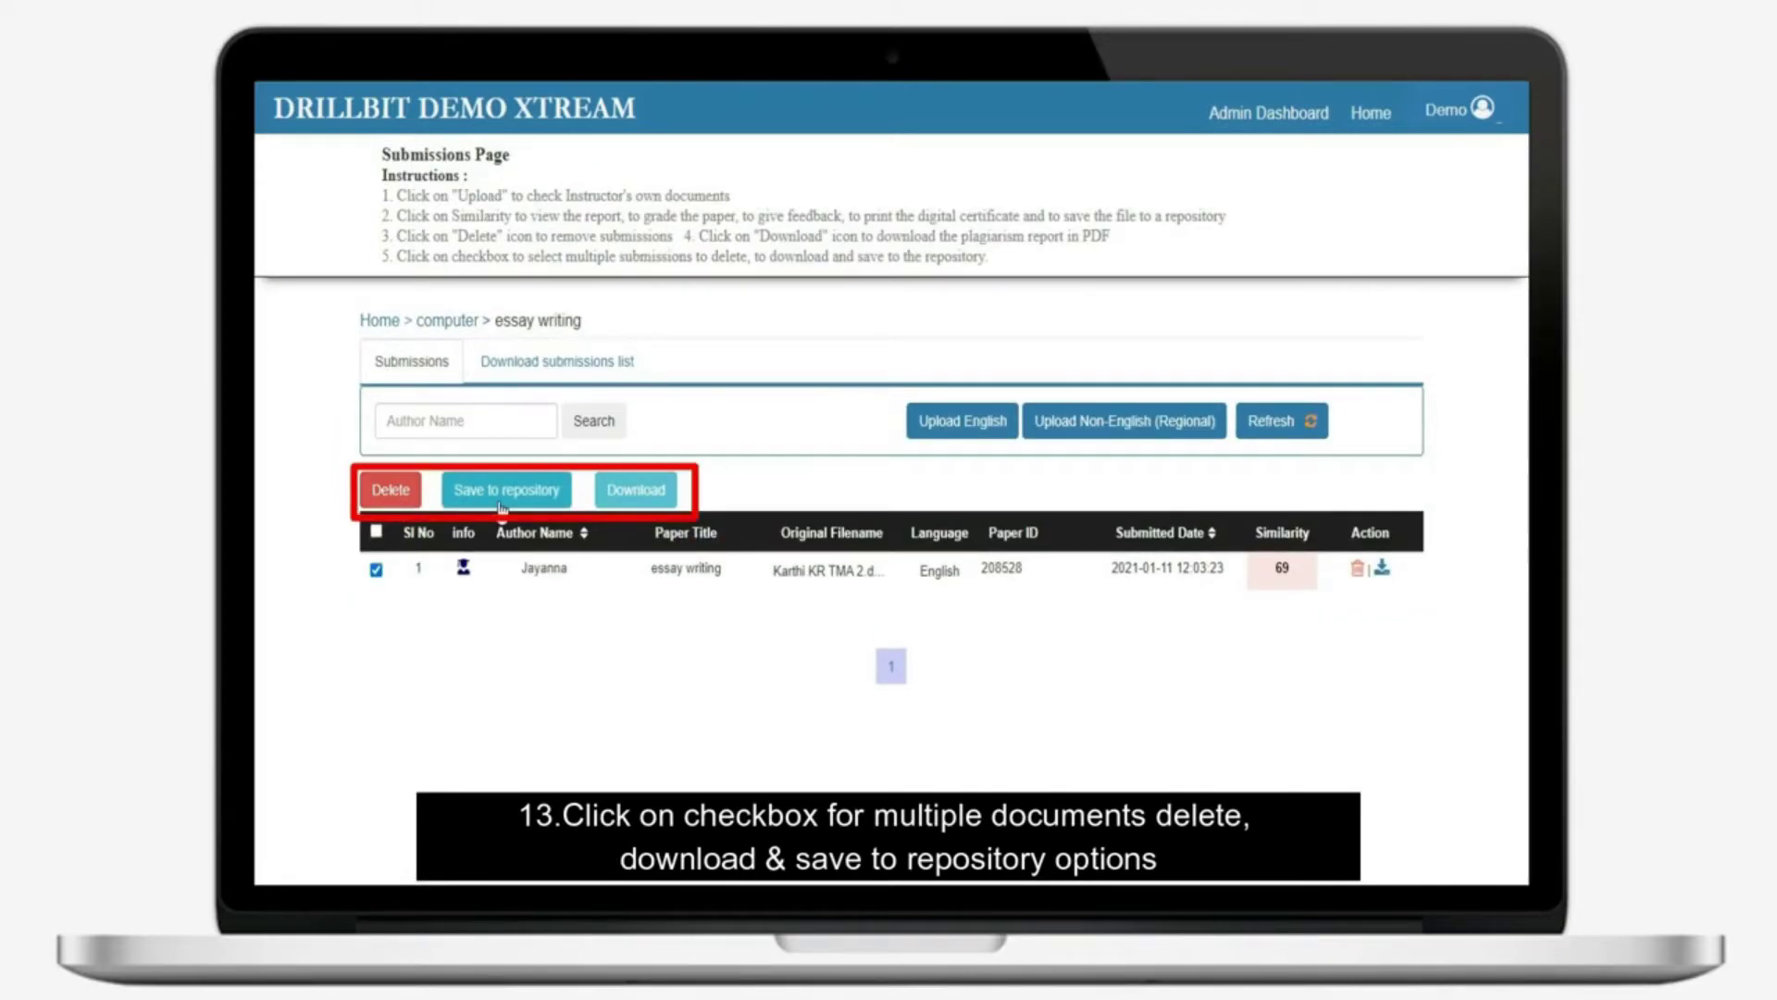
{"action": "left_click", "coordinate": [635, 503]}
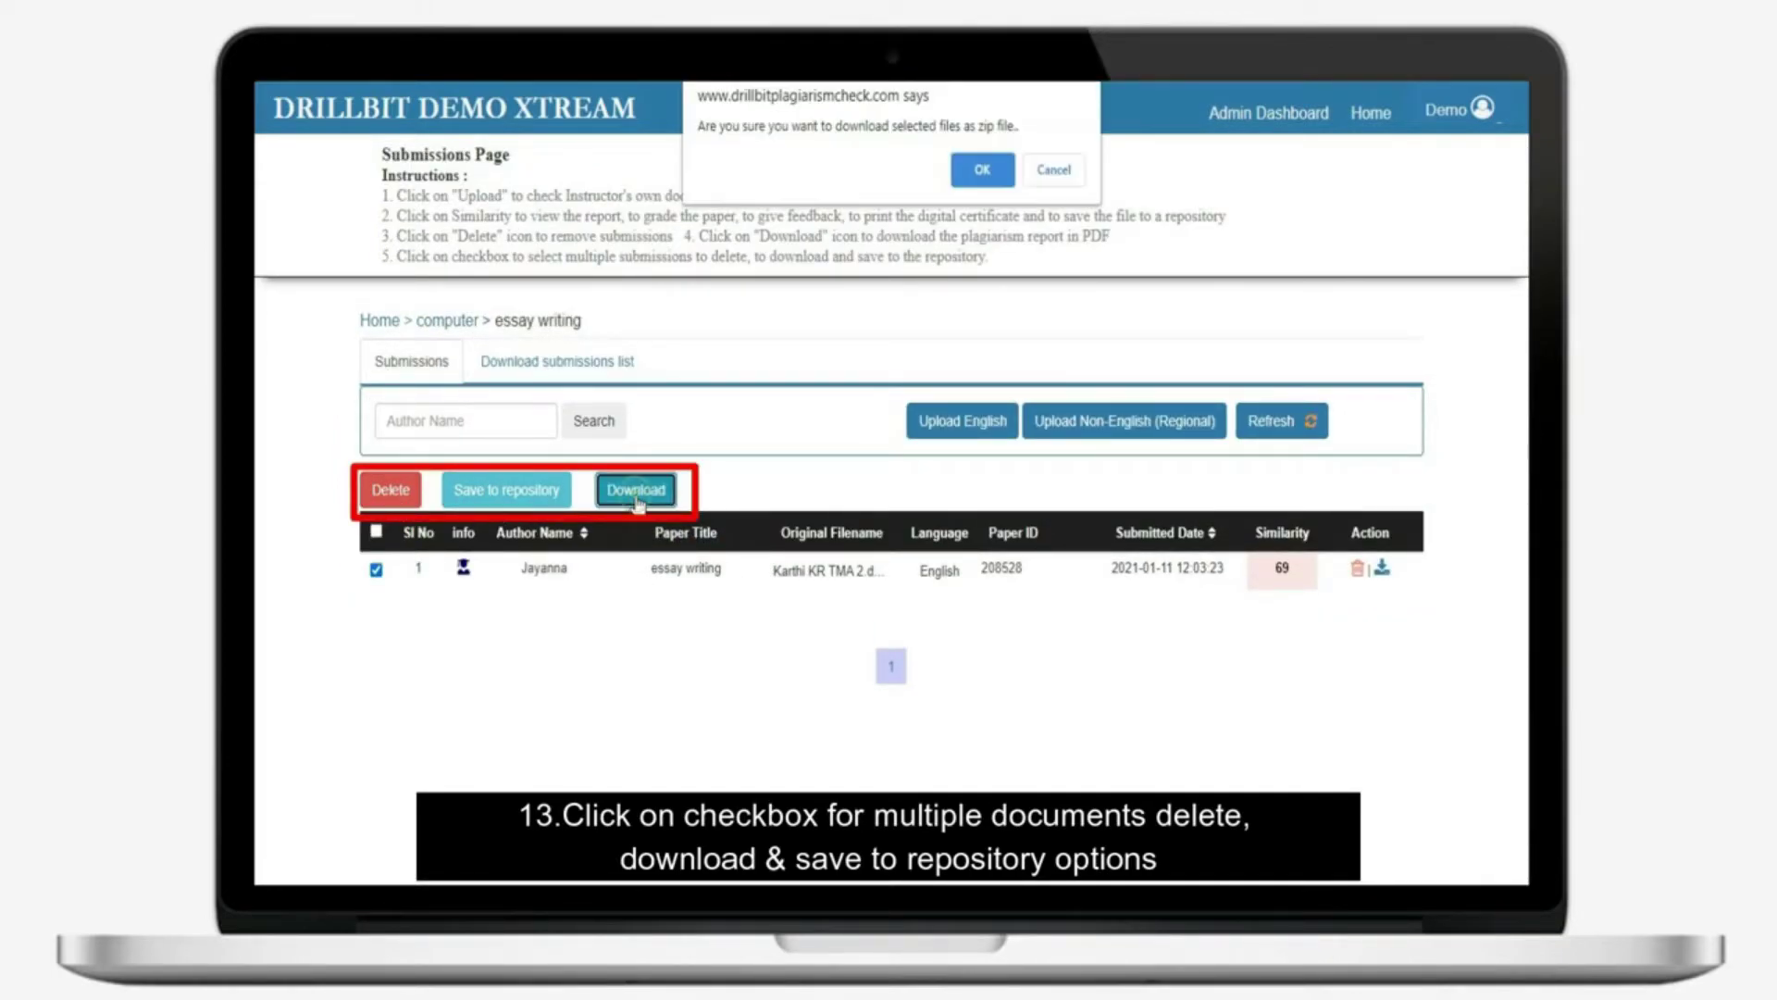
{"action": "left_click", "coordinate": [983, 176]}
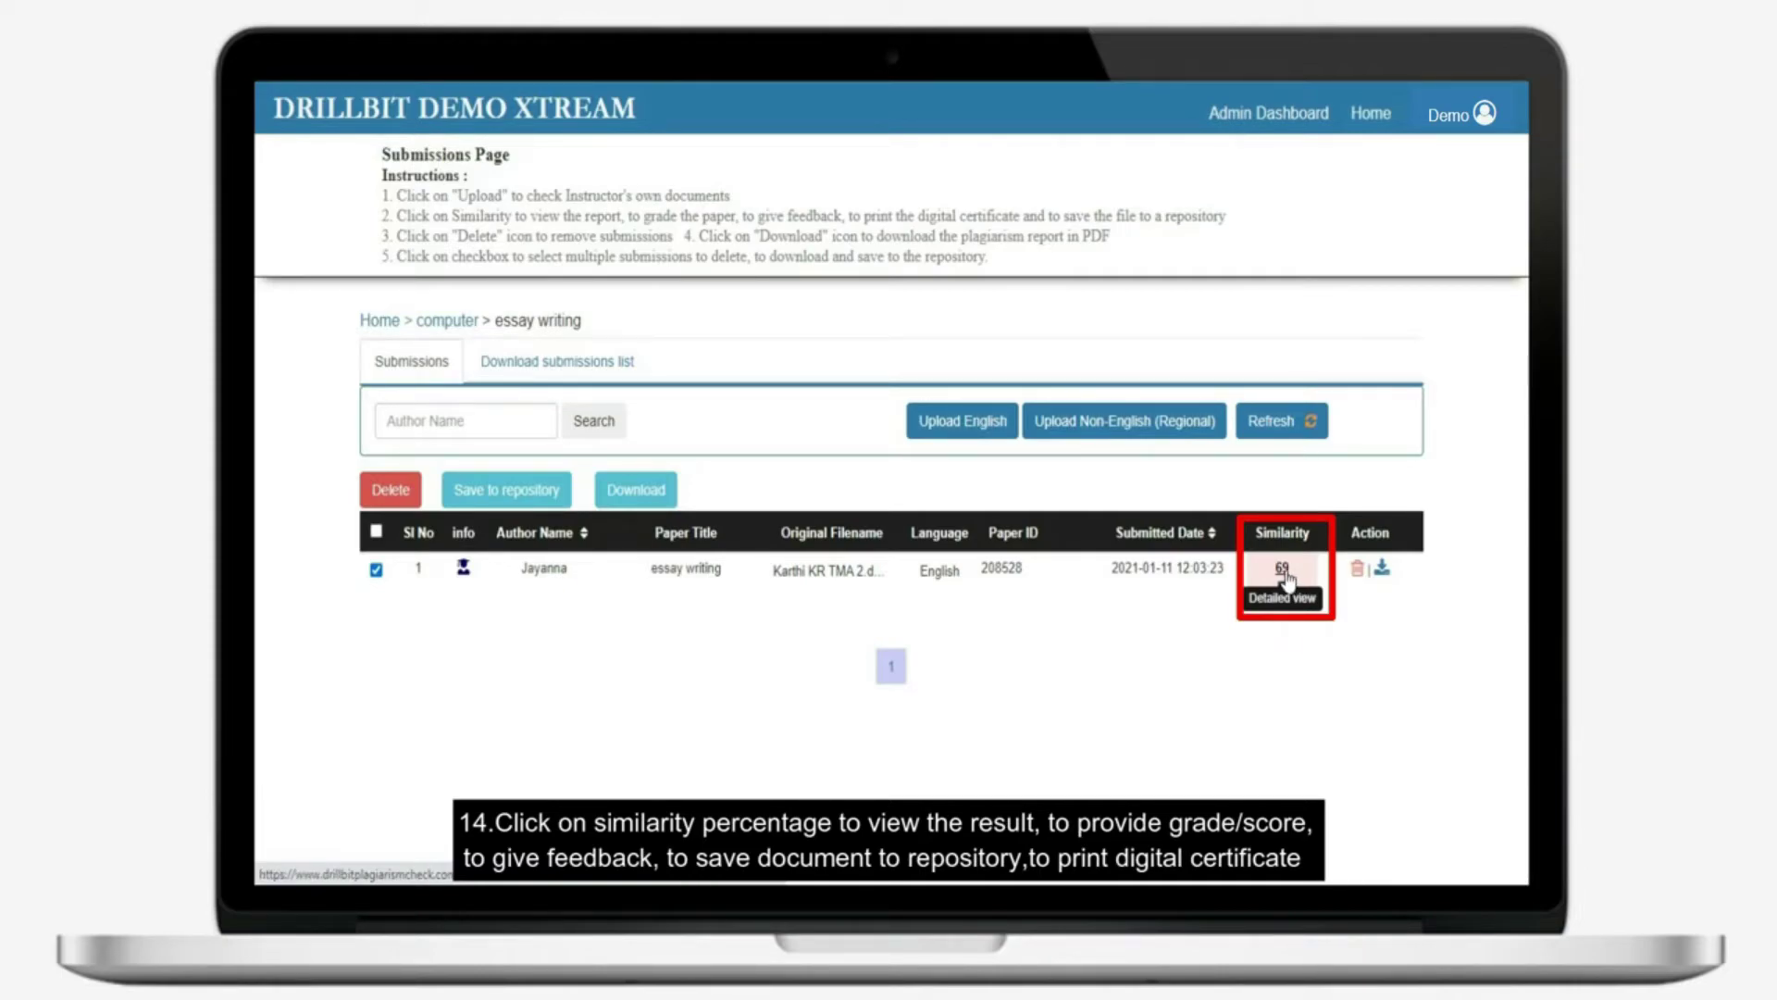
{"action": "left_click", "coordinate": [1282, 569]}
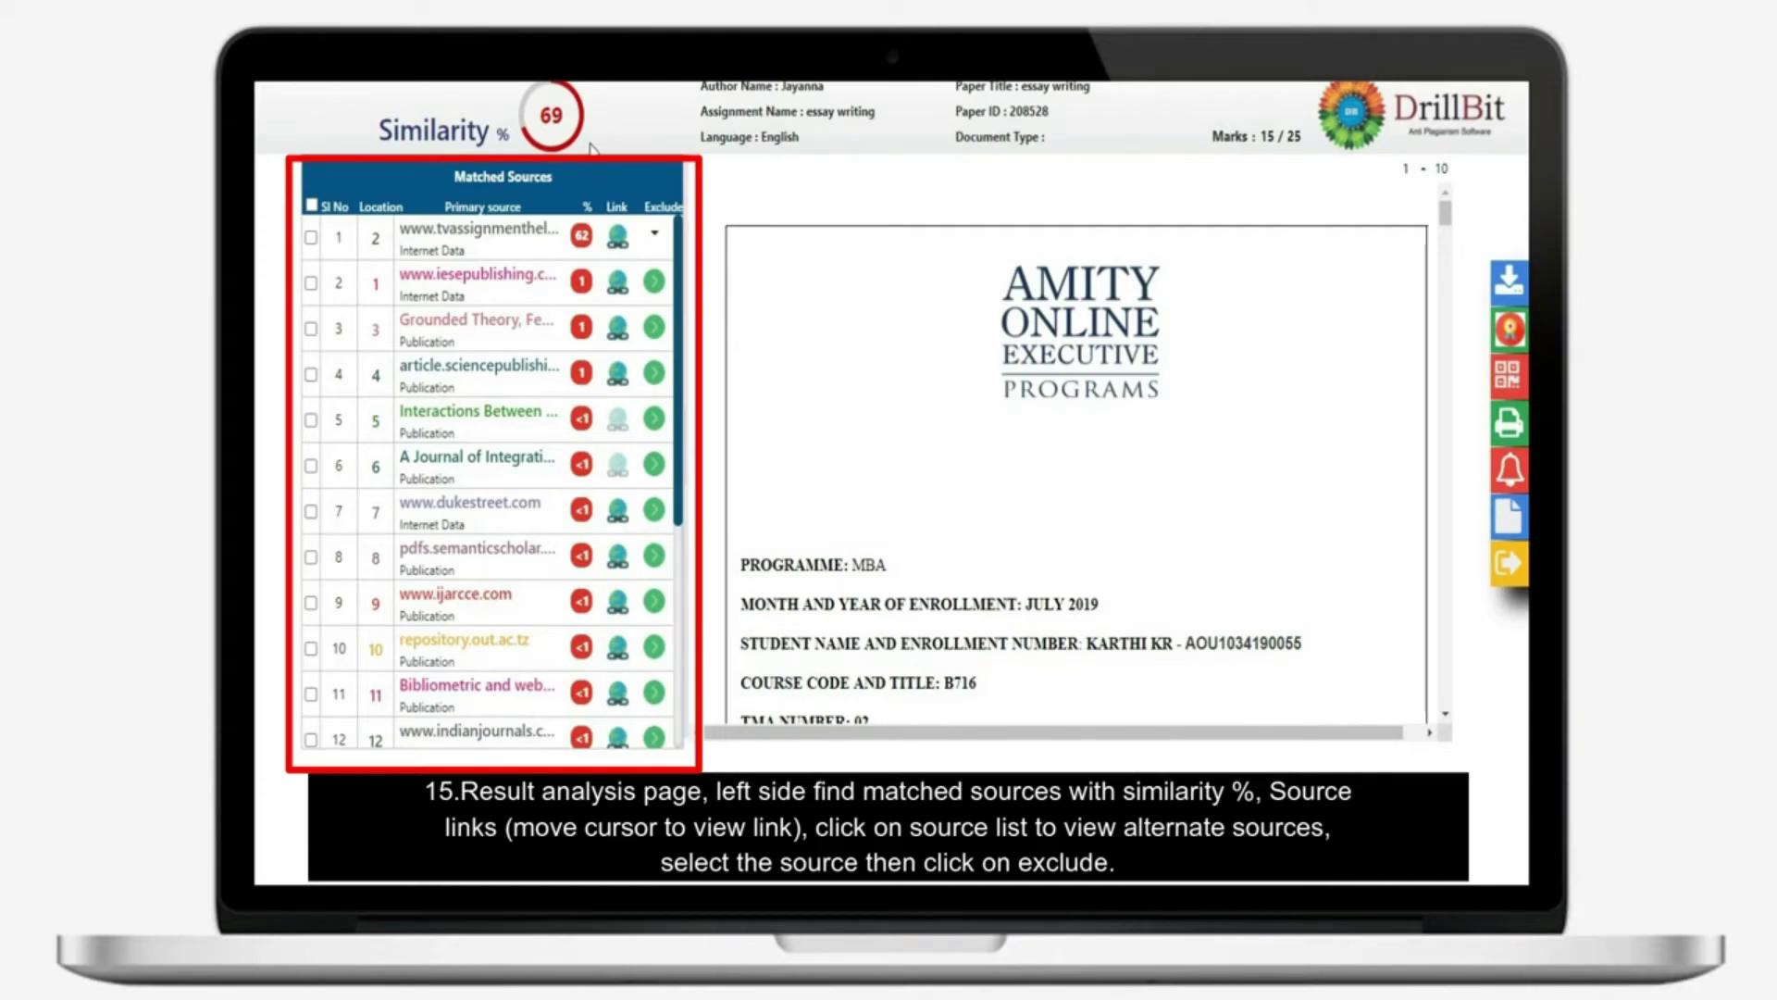
{"action": "scroll", "coordinate": [458, 319], "scroll_direction": "down", "scroll_amount": 3}
{"action": "scroll", "coordinate": [507, 345], "scroll_direction": "up", "scroll_amount": 3}
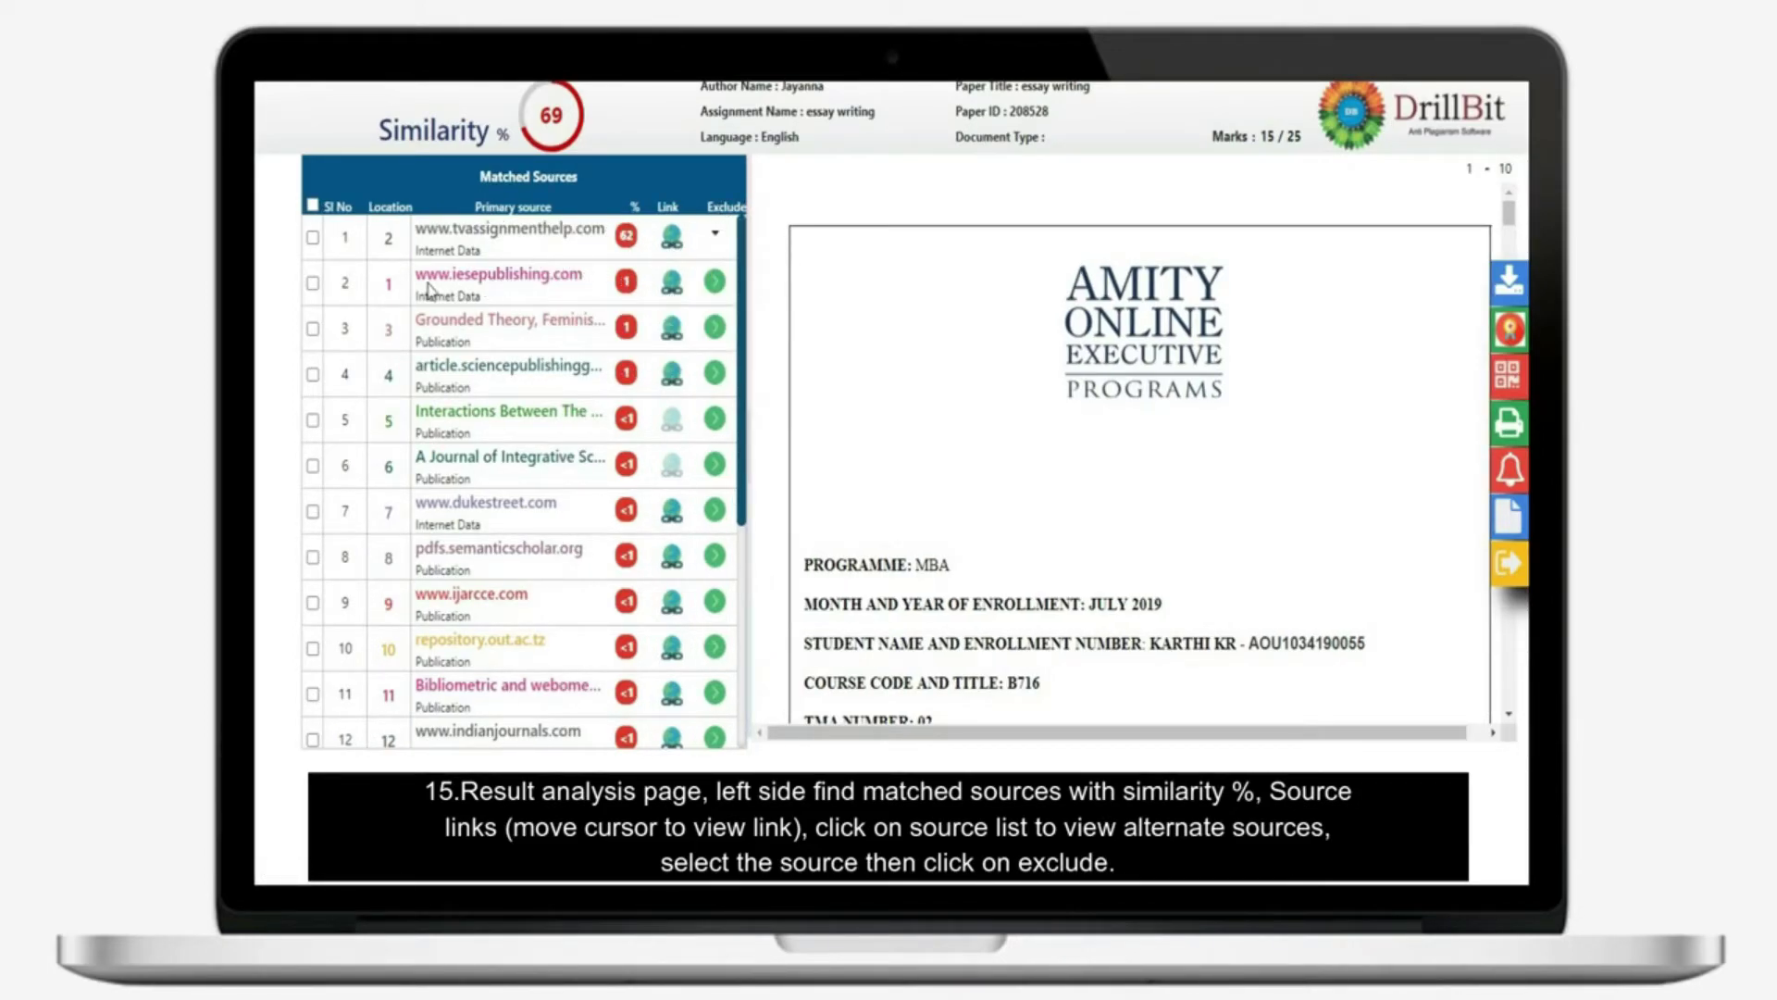
{"action": "left_click", "coordinate": [716, 234]}
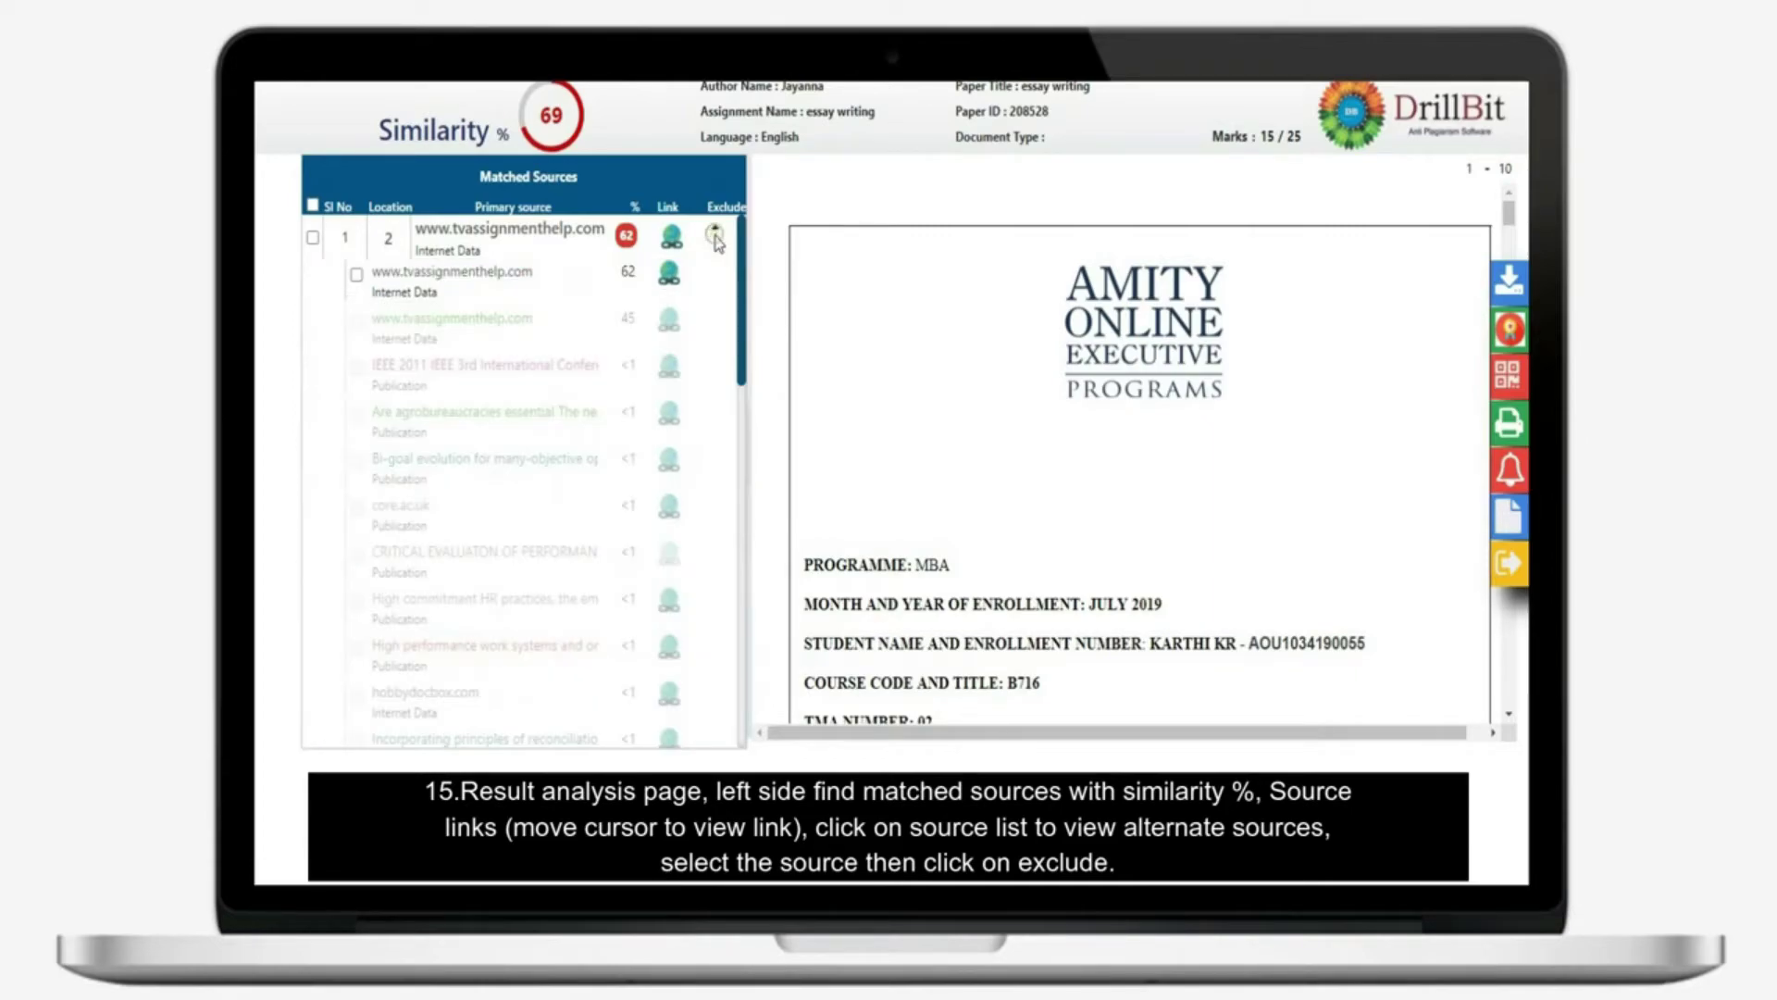
{"action": "left_click", "coordinate": [715, 283]}
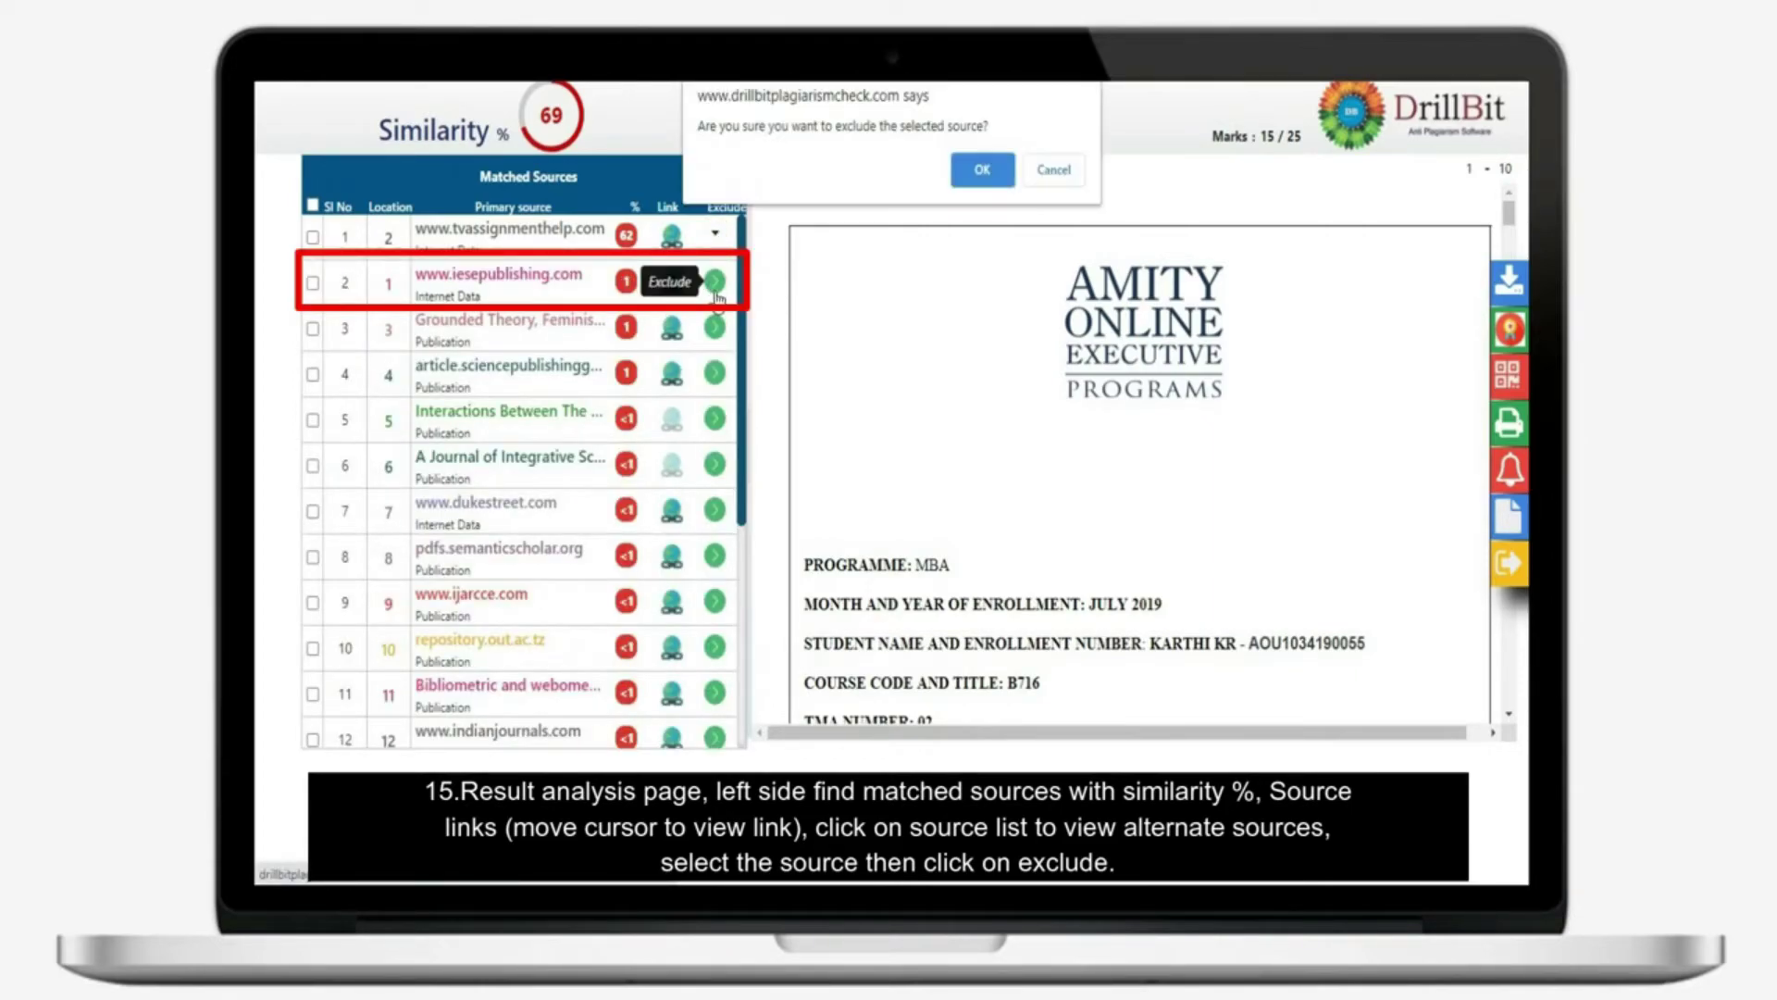
{"action": "left_click", "coordinate": [982, 171]}
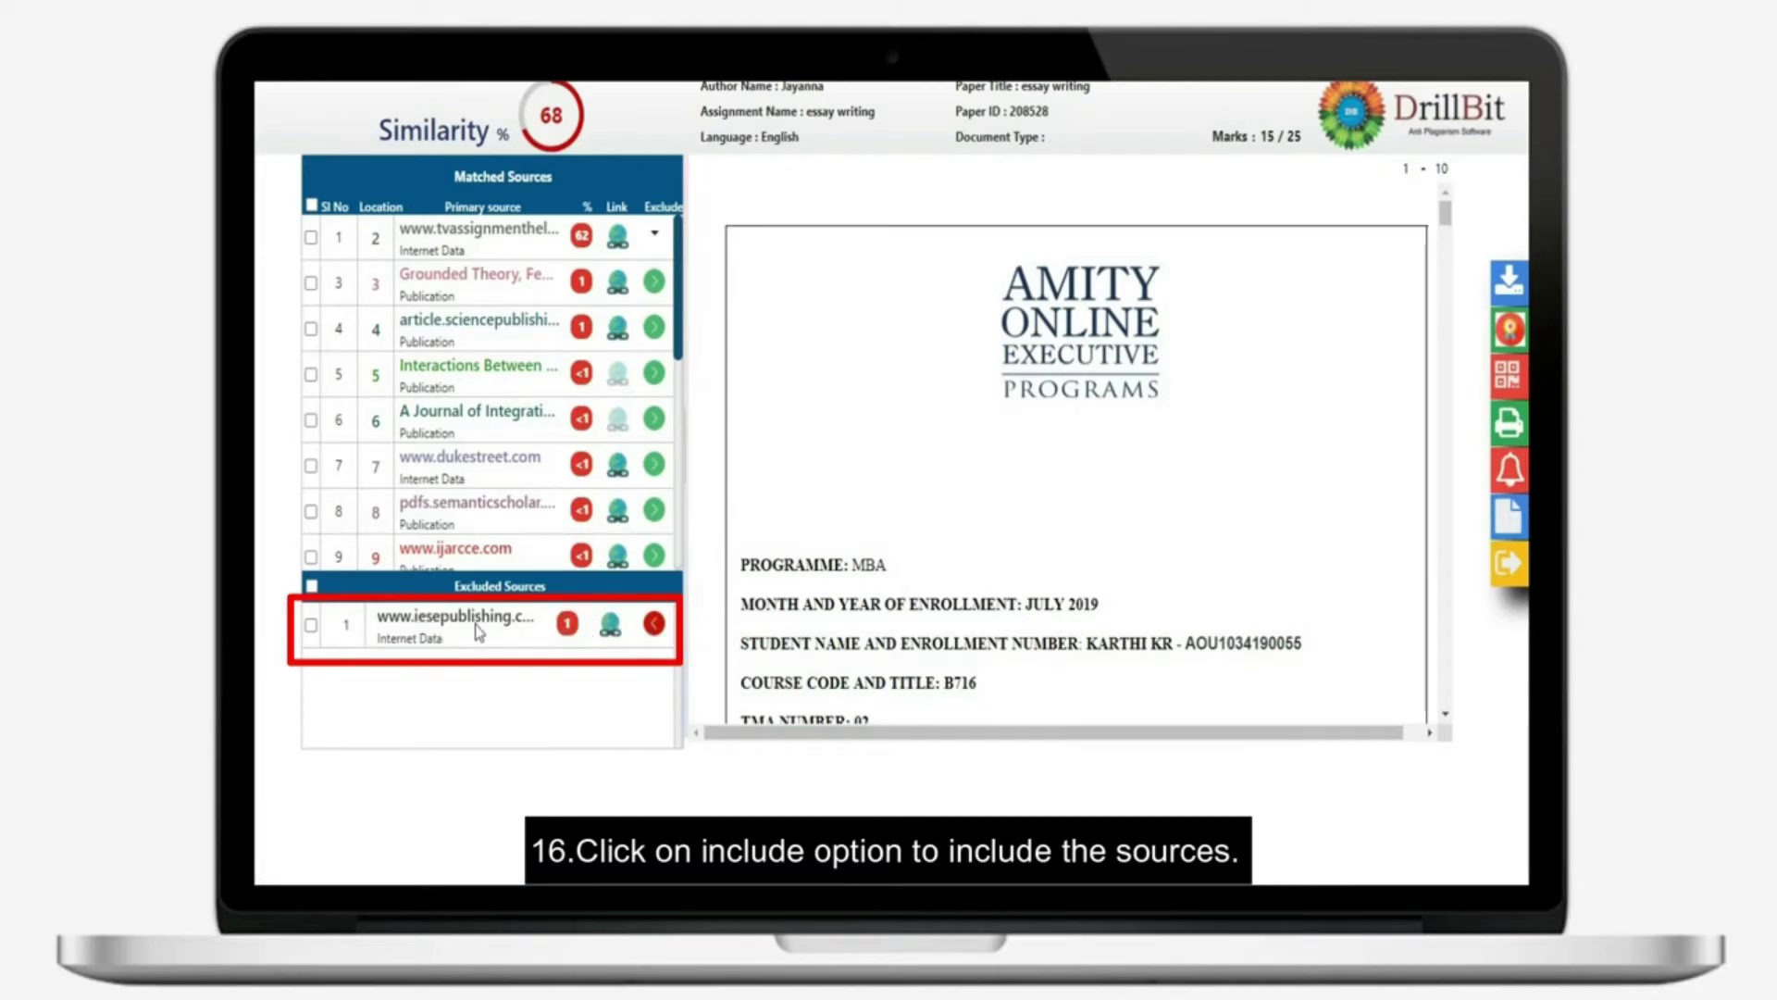
{"action": "left_click", "coordinate": [655, 623]}
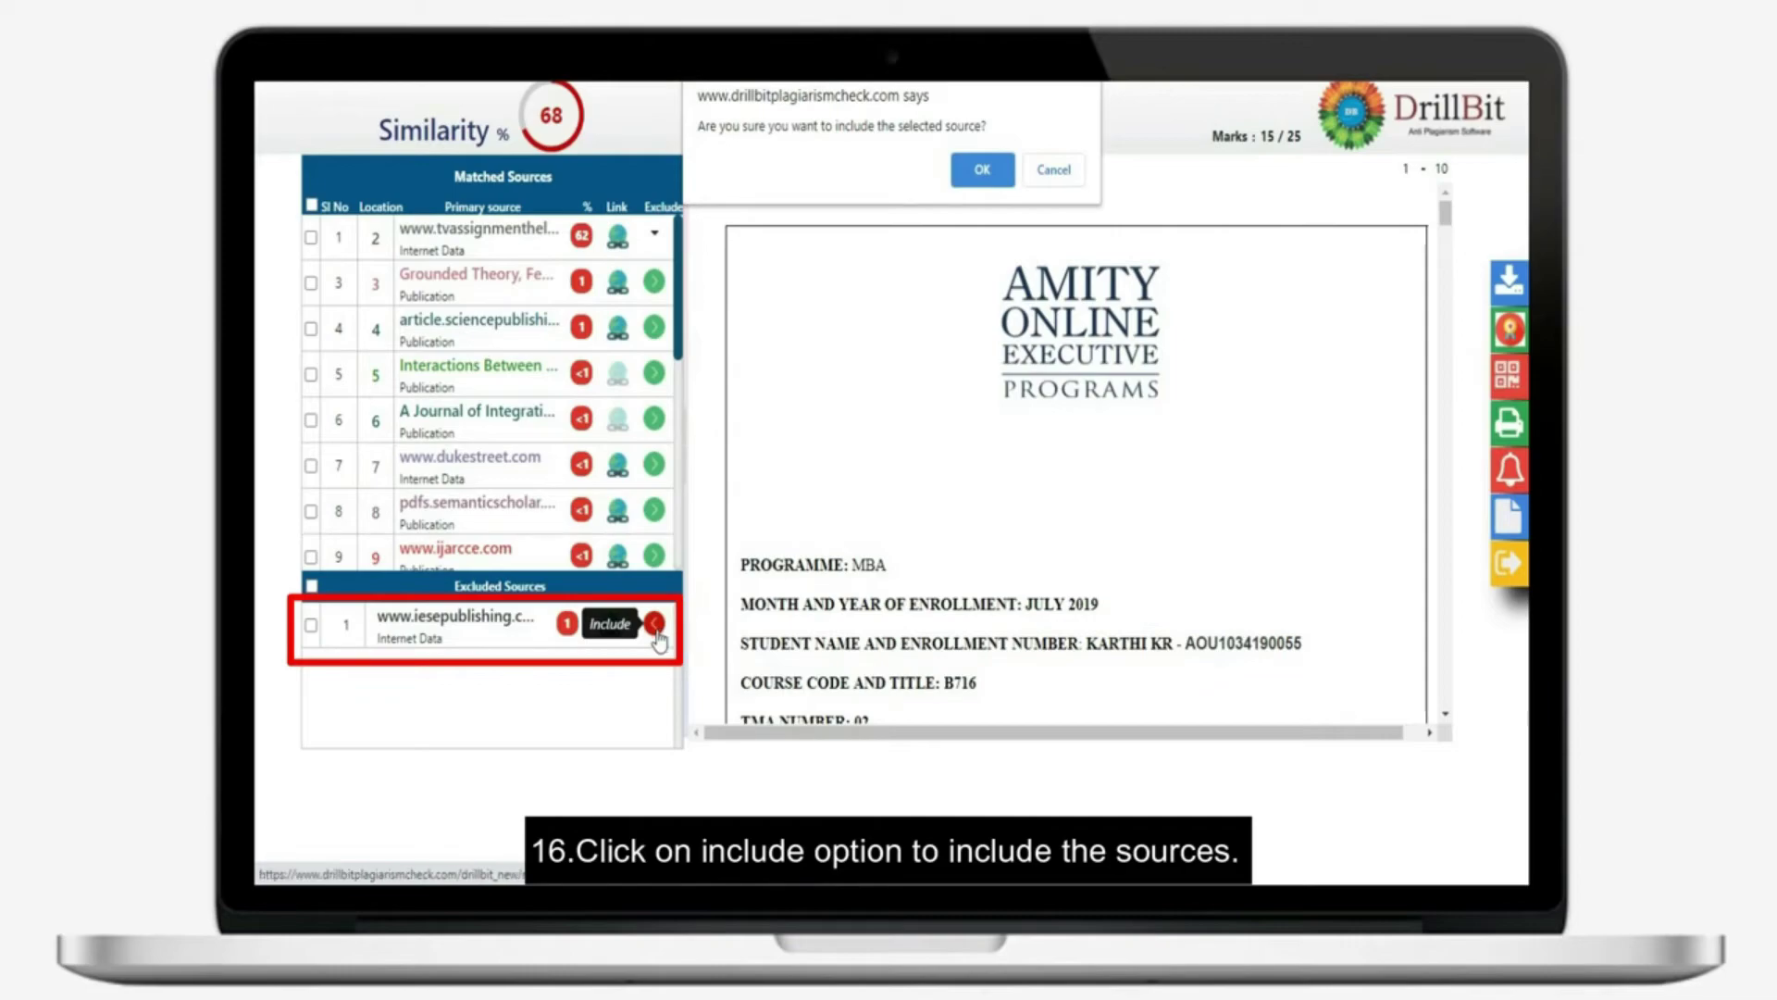
{"action": "left_click", "coordinate": [955, 176]}
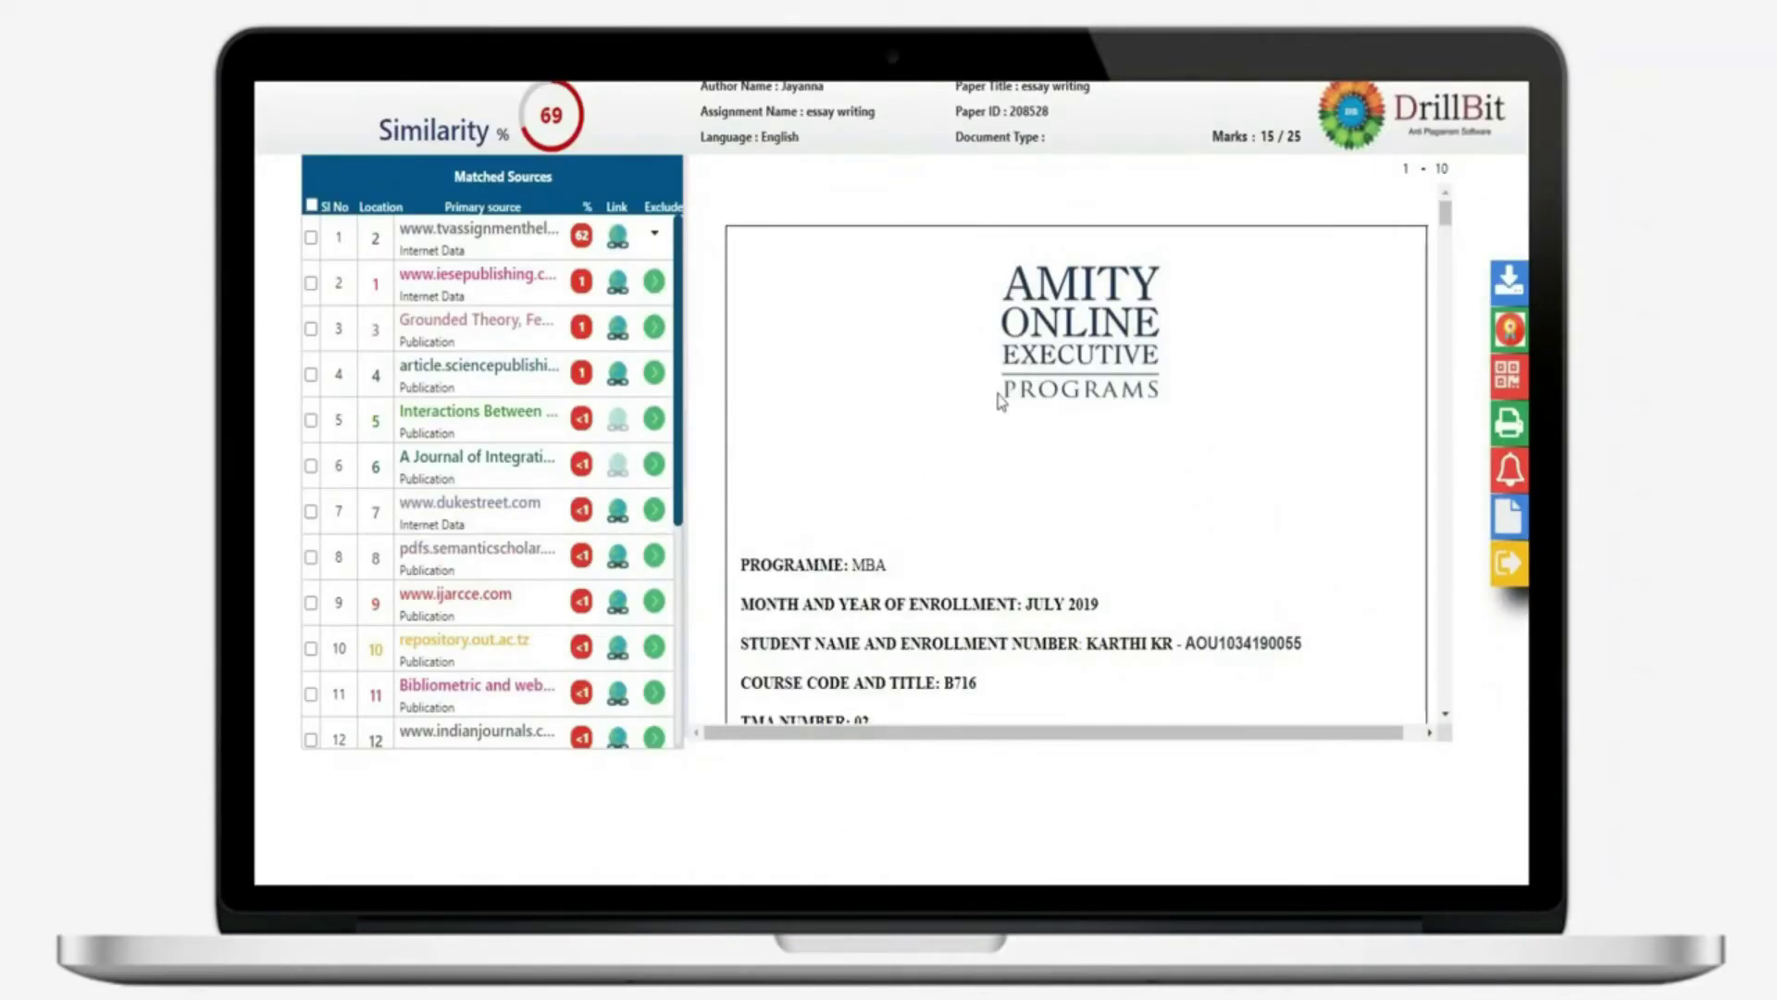
Scroll through the 10-page essay's highlighted matched passages down to the References on page 10
{"action": "scroll", "coordinate": [1034, 370], "scroll_direction": "down", "scroll_amount": 5}
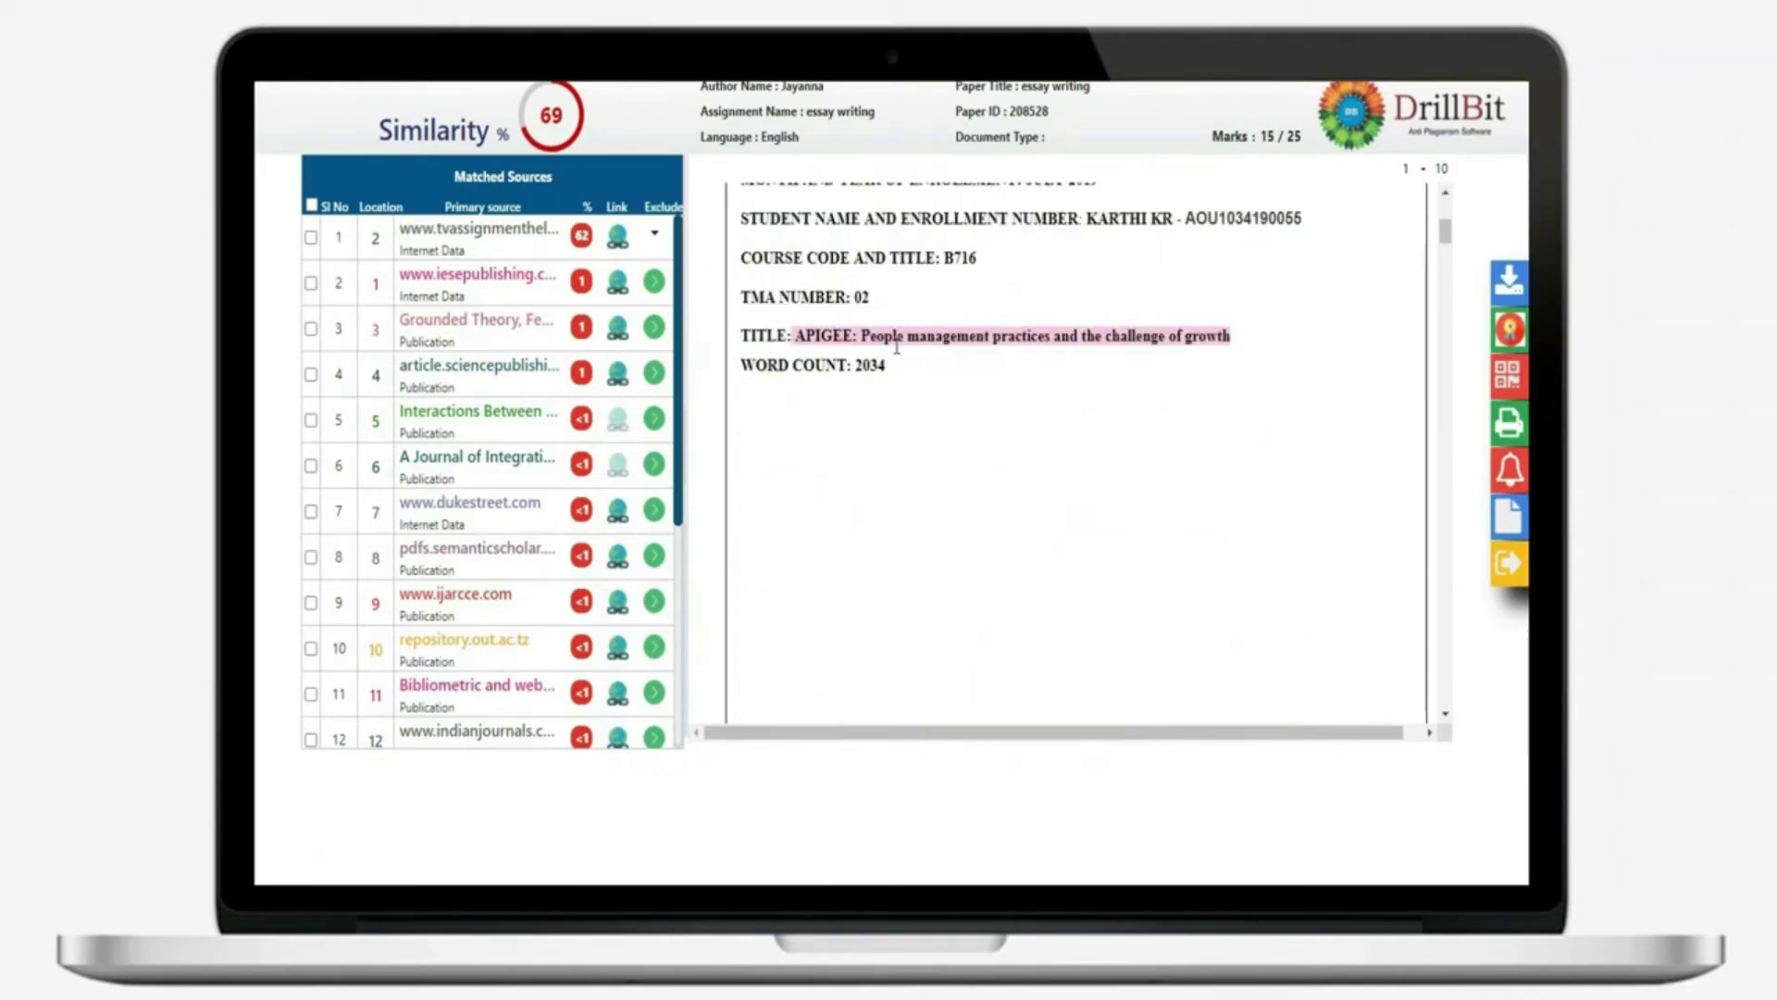
{"action": "scroll", "coordinate": [1082, 414], "scroll_direction": "down", "scroll_amount": 10}
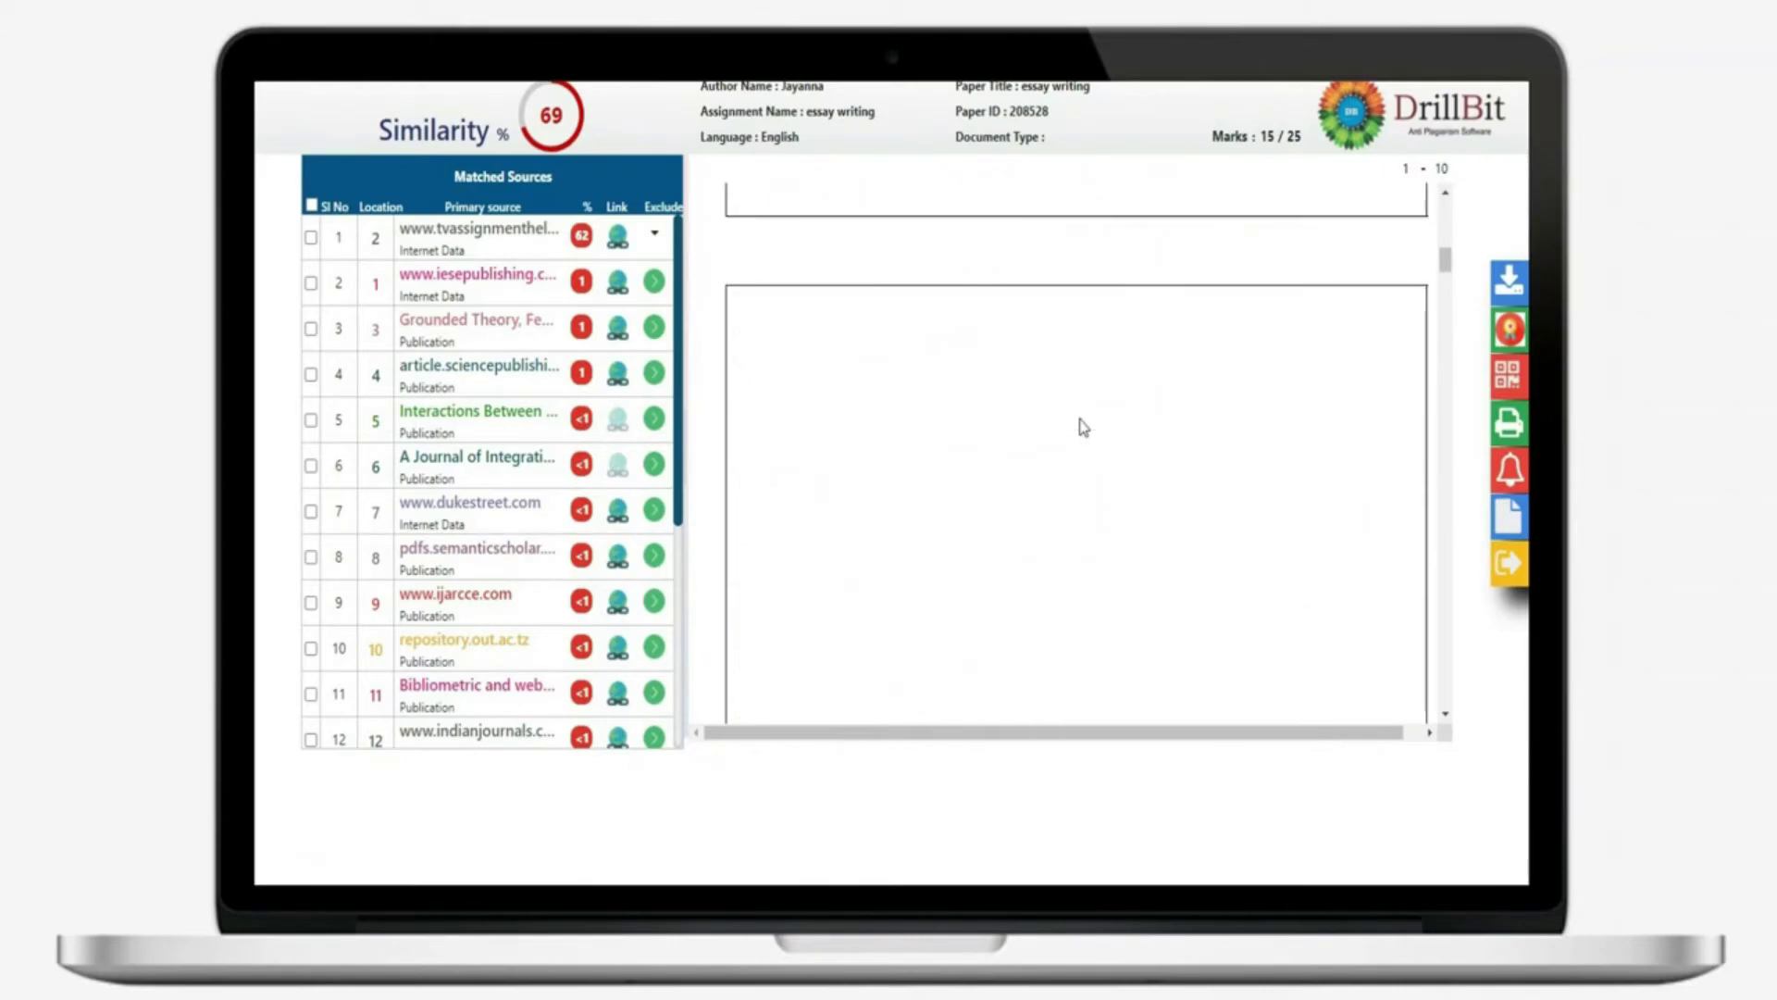
{"action": "scroll", "coordinate": [1082, 426], "scroll_direction": "down", "scroll_amount": 8}
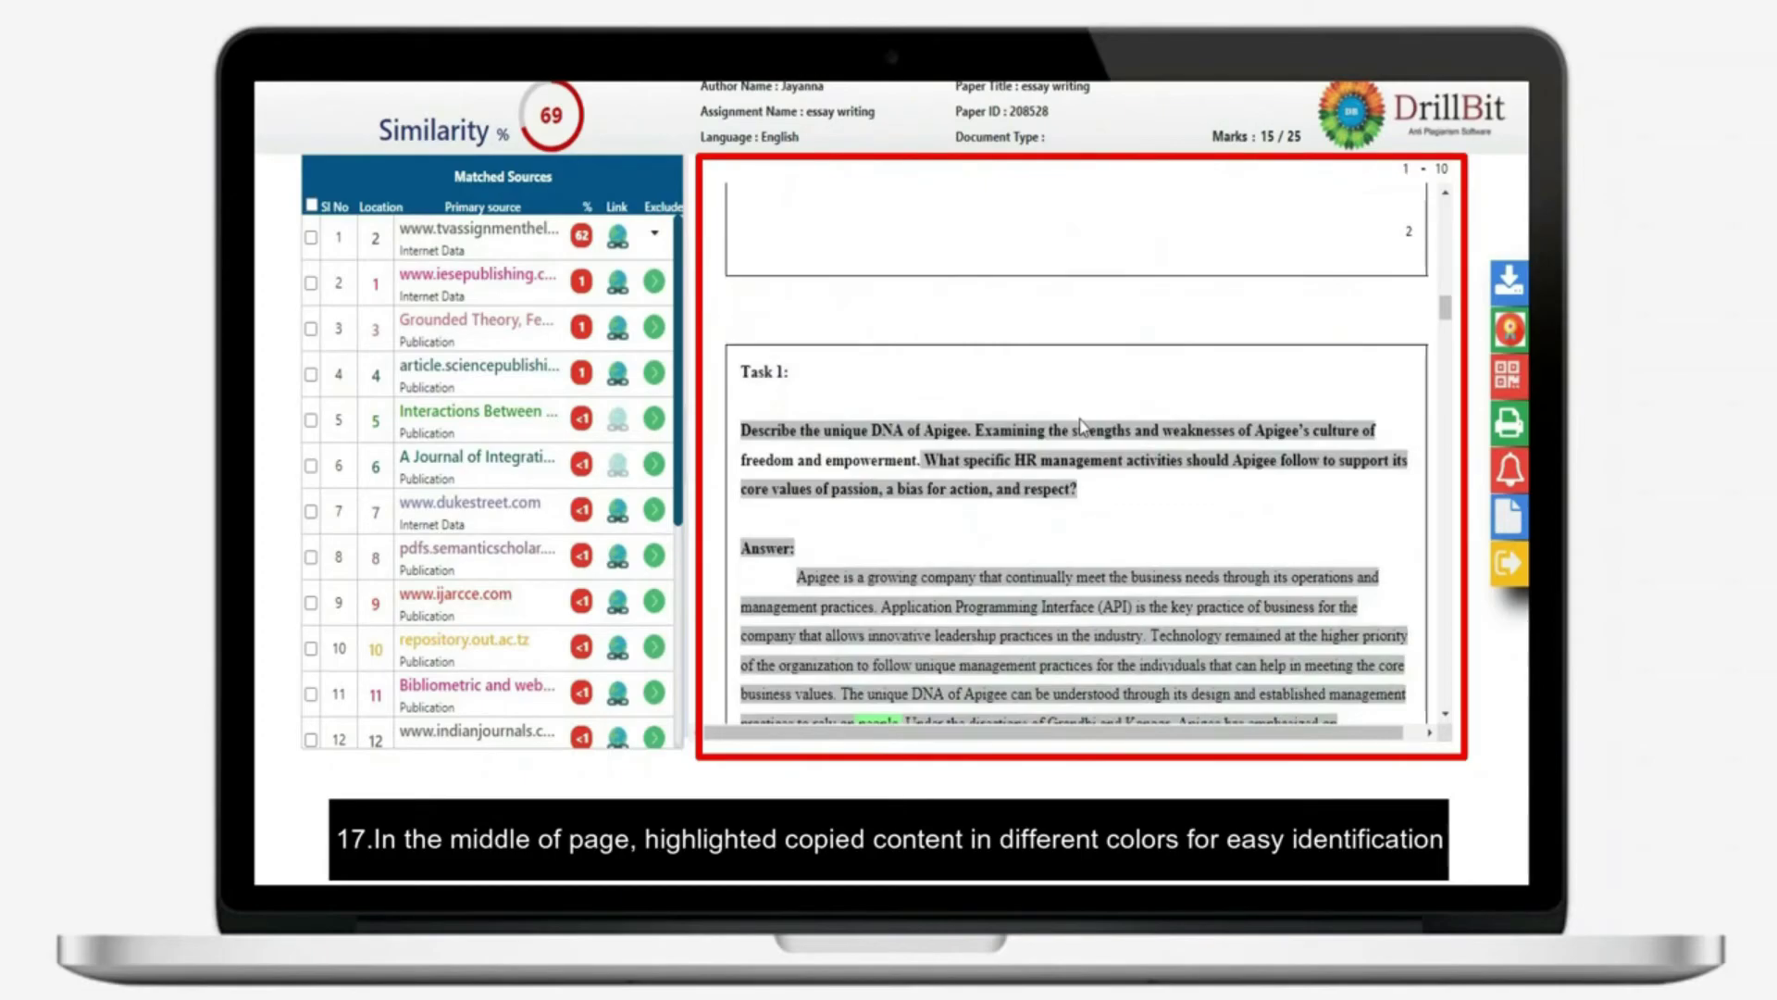
{"action": "scroll", "coordinate": [1082, 427], "scroll_direction": "down", "scroll_amount": 8}
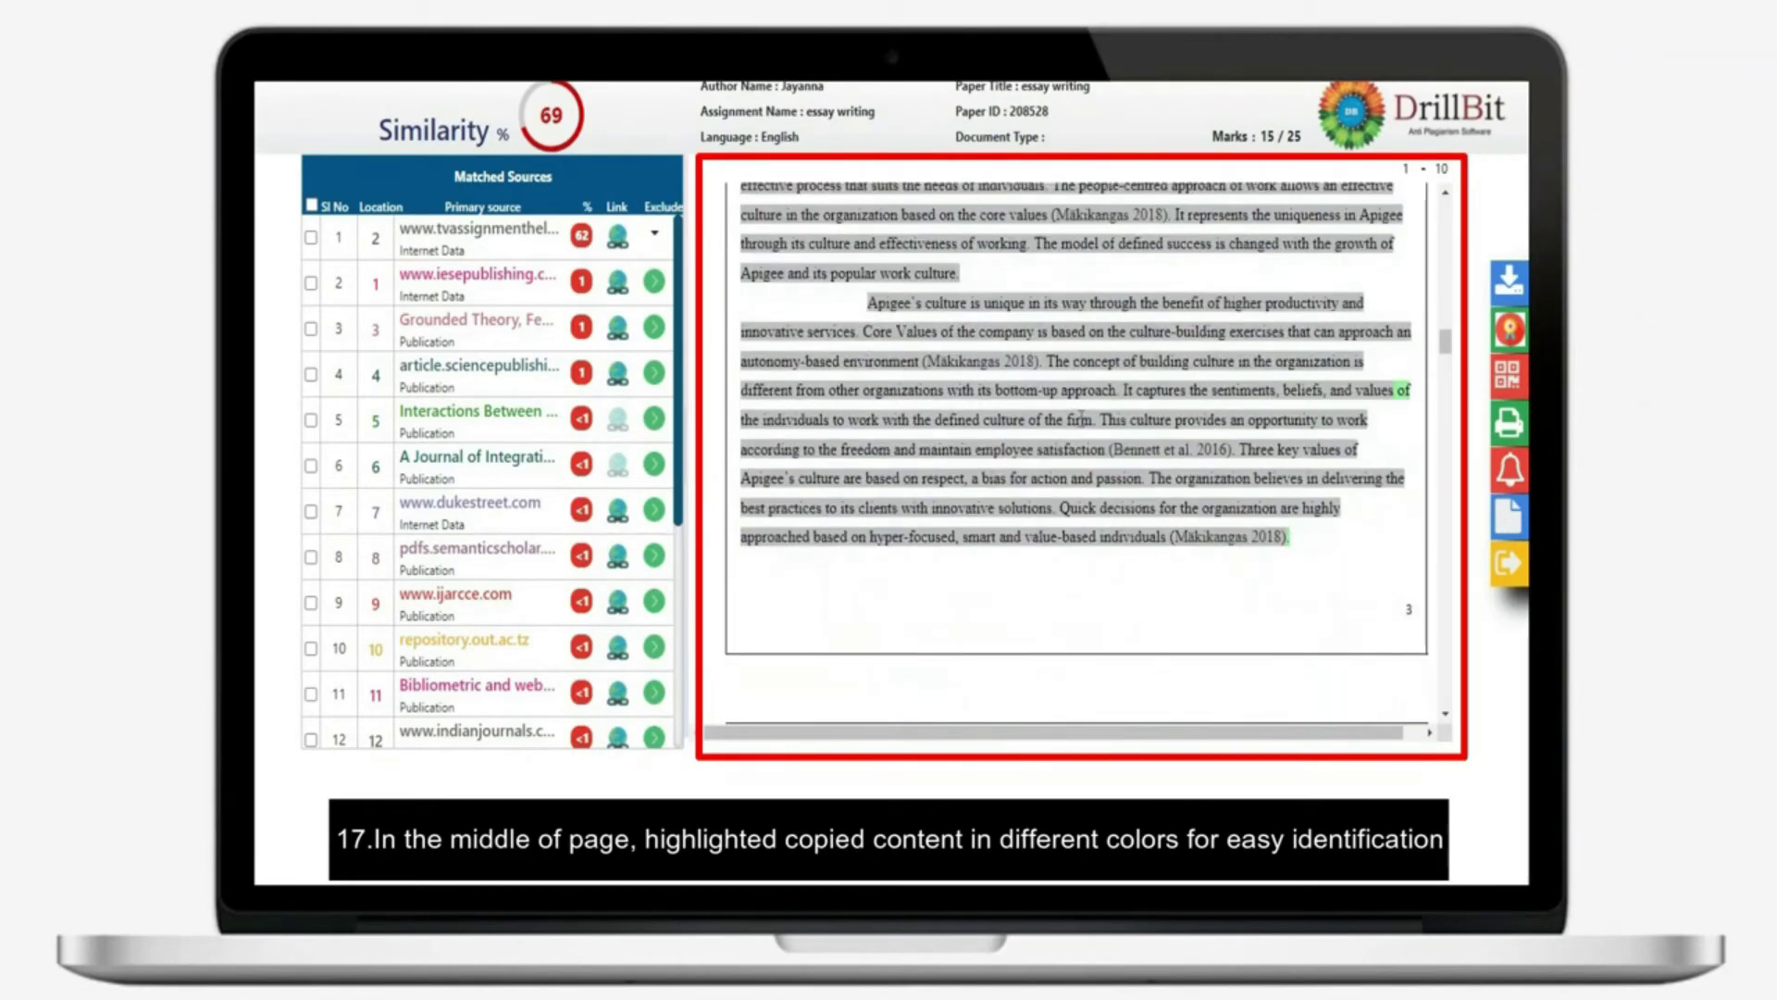
{"action": "scroll", "coordinate": [1080, 418], "scroll_direction": "down", "scroll_amount": 10}
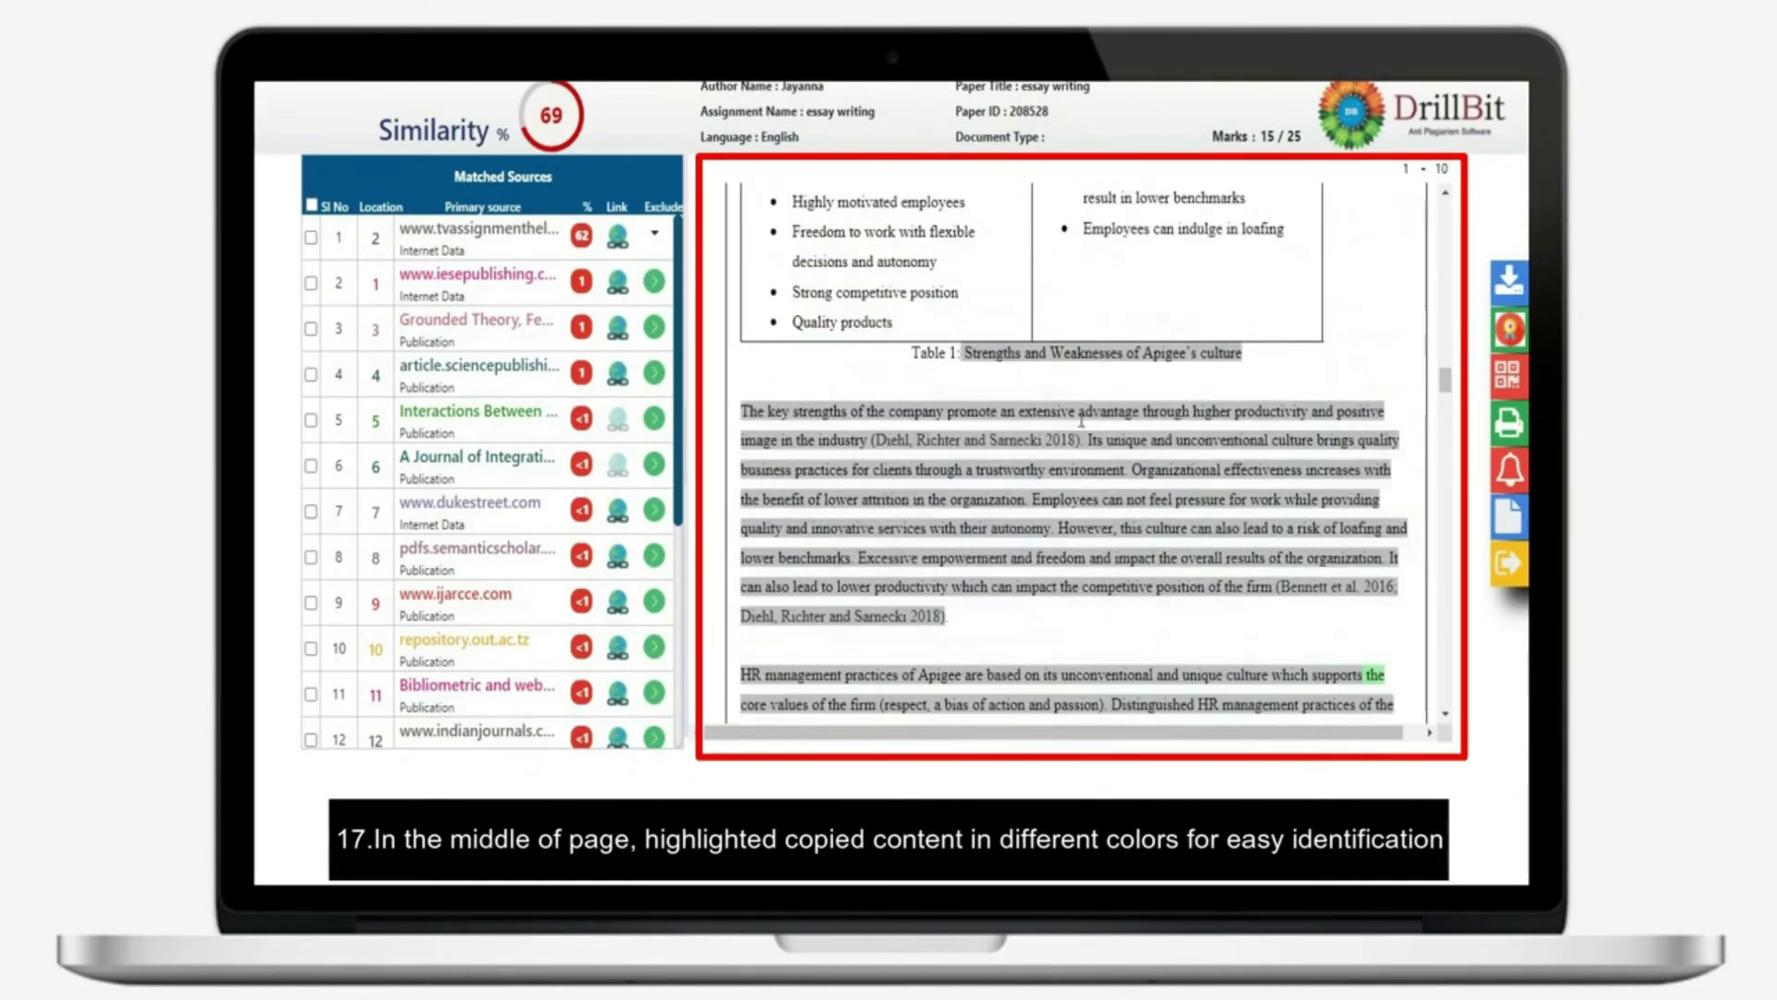
{"action": "scroll", "coordinate": [1081, 418], "scroll_direction": "down", "scroll_amount": 12}
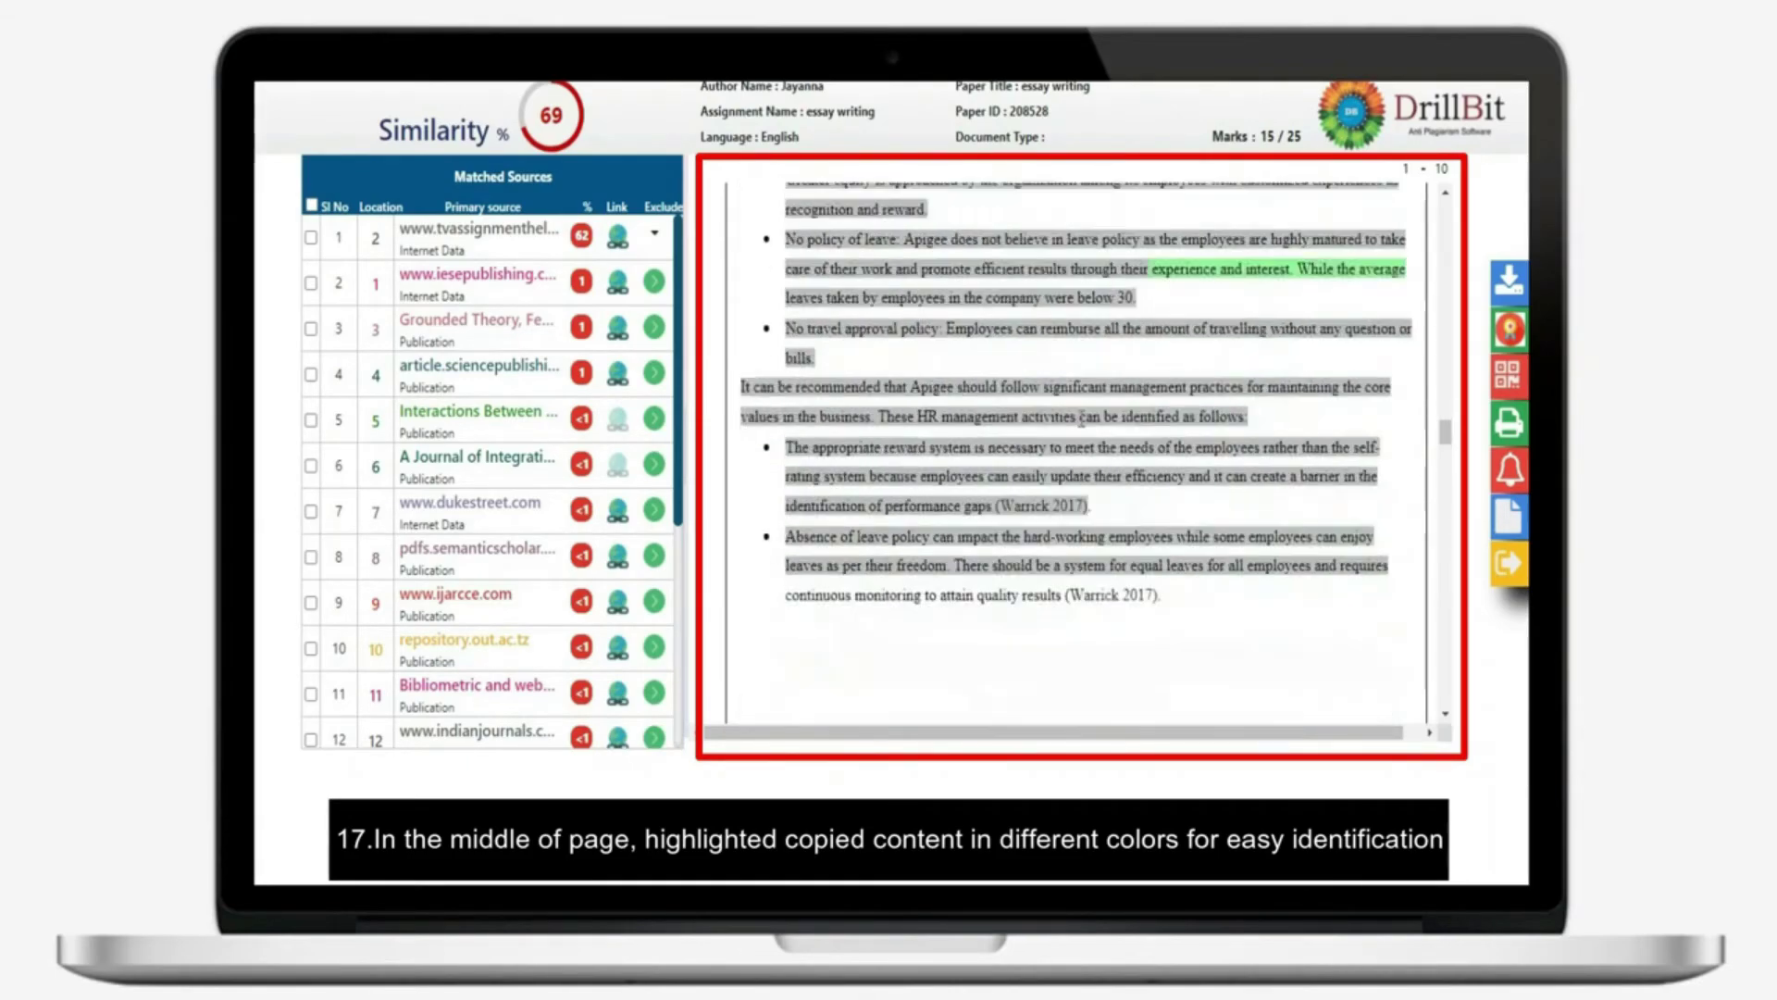
{"action": "scroll", "coordinate": [1080, 418], "scroll_direction": "down", "scroll_amount": 5}
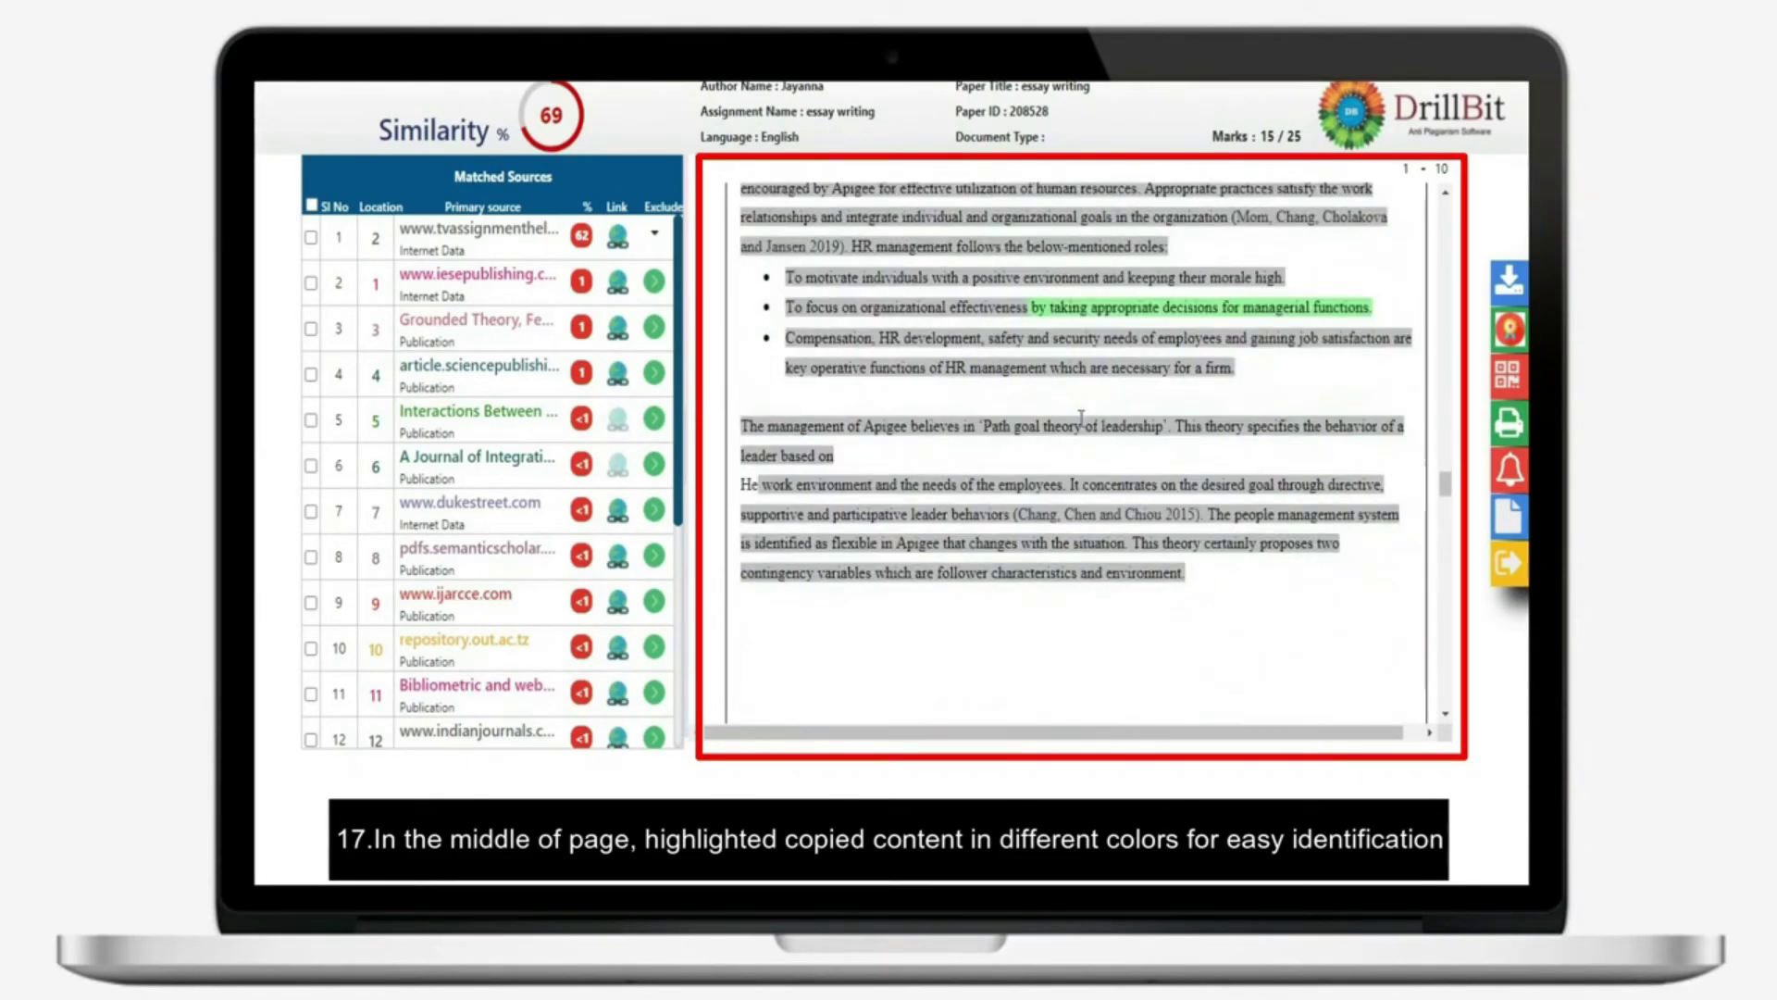
{"action": "scroll", "coordinate": [1080, 418], "scroll_direction": "down", "scroll_amount": 10}
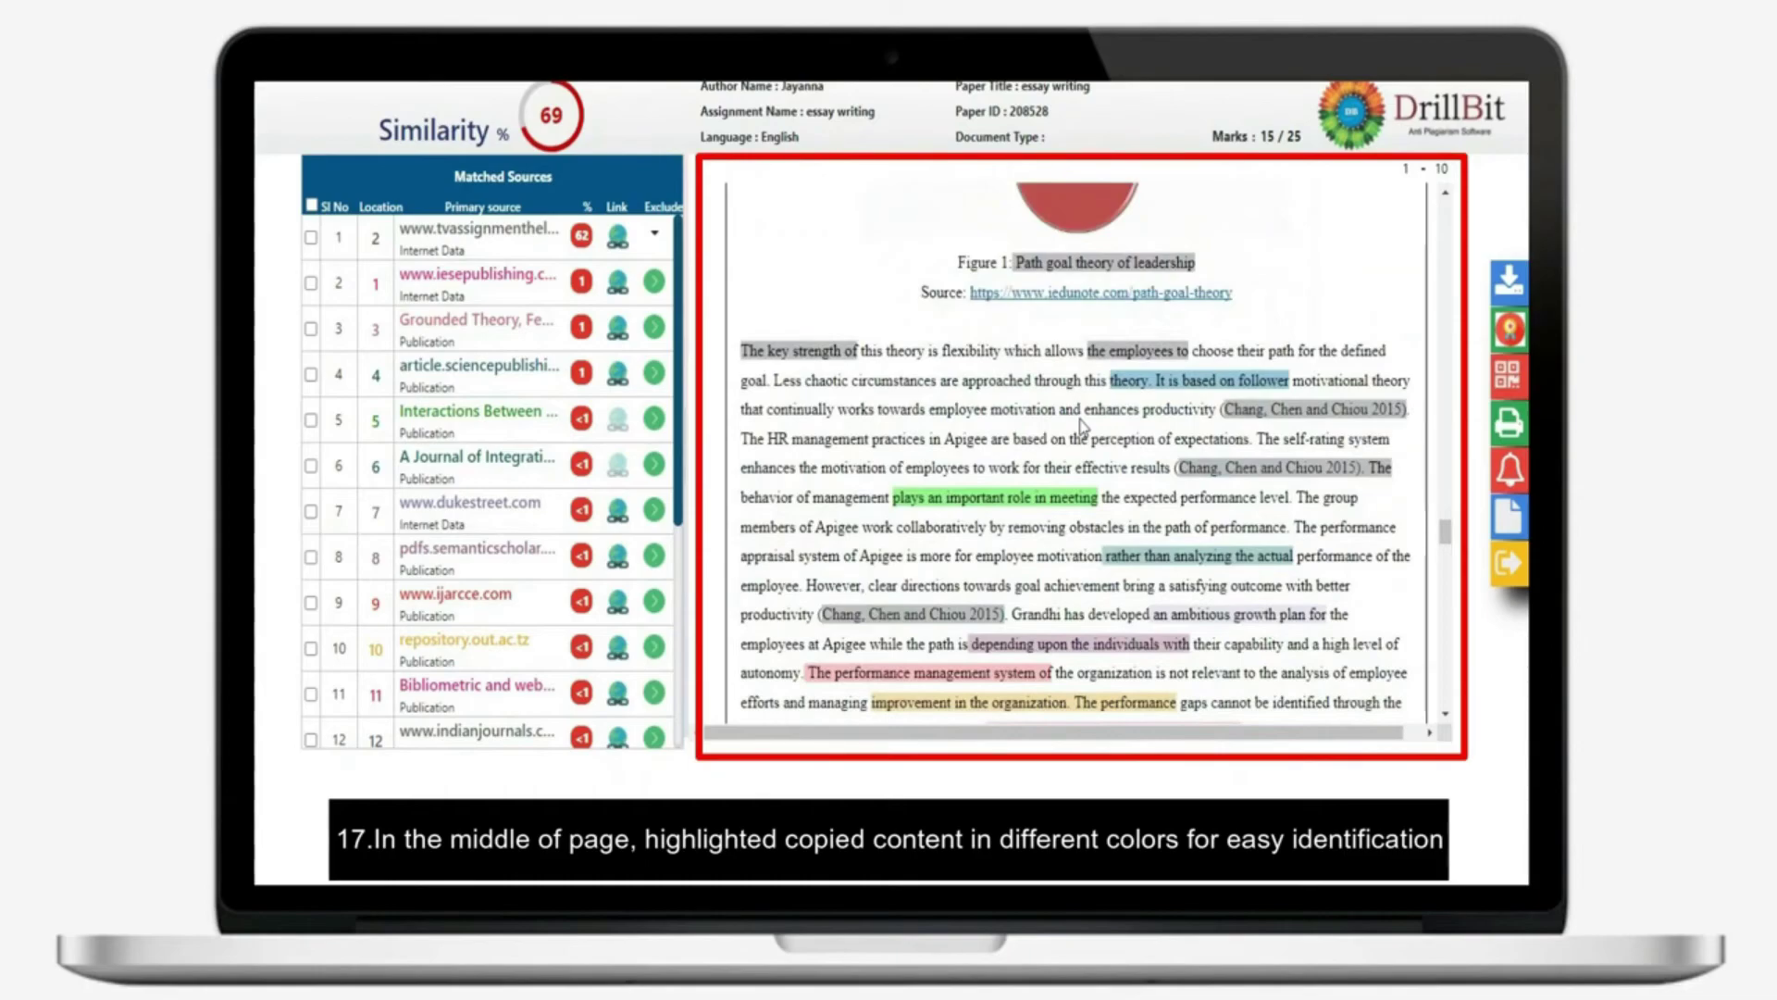
{"action": "scroll", "coordinate": [1083, 425], "scroll_direction": "down", "scroll_amount": 1}
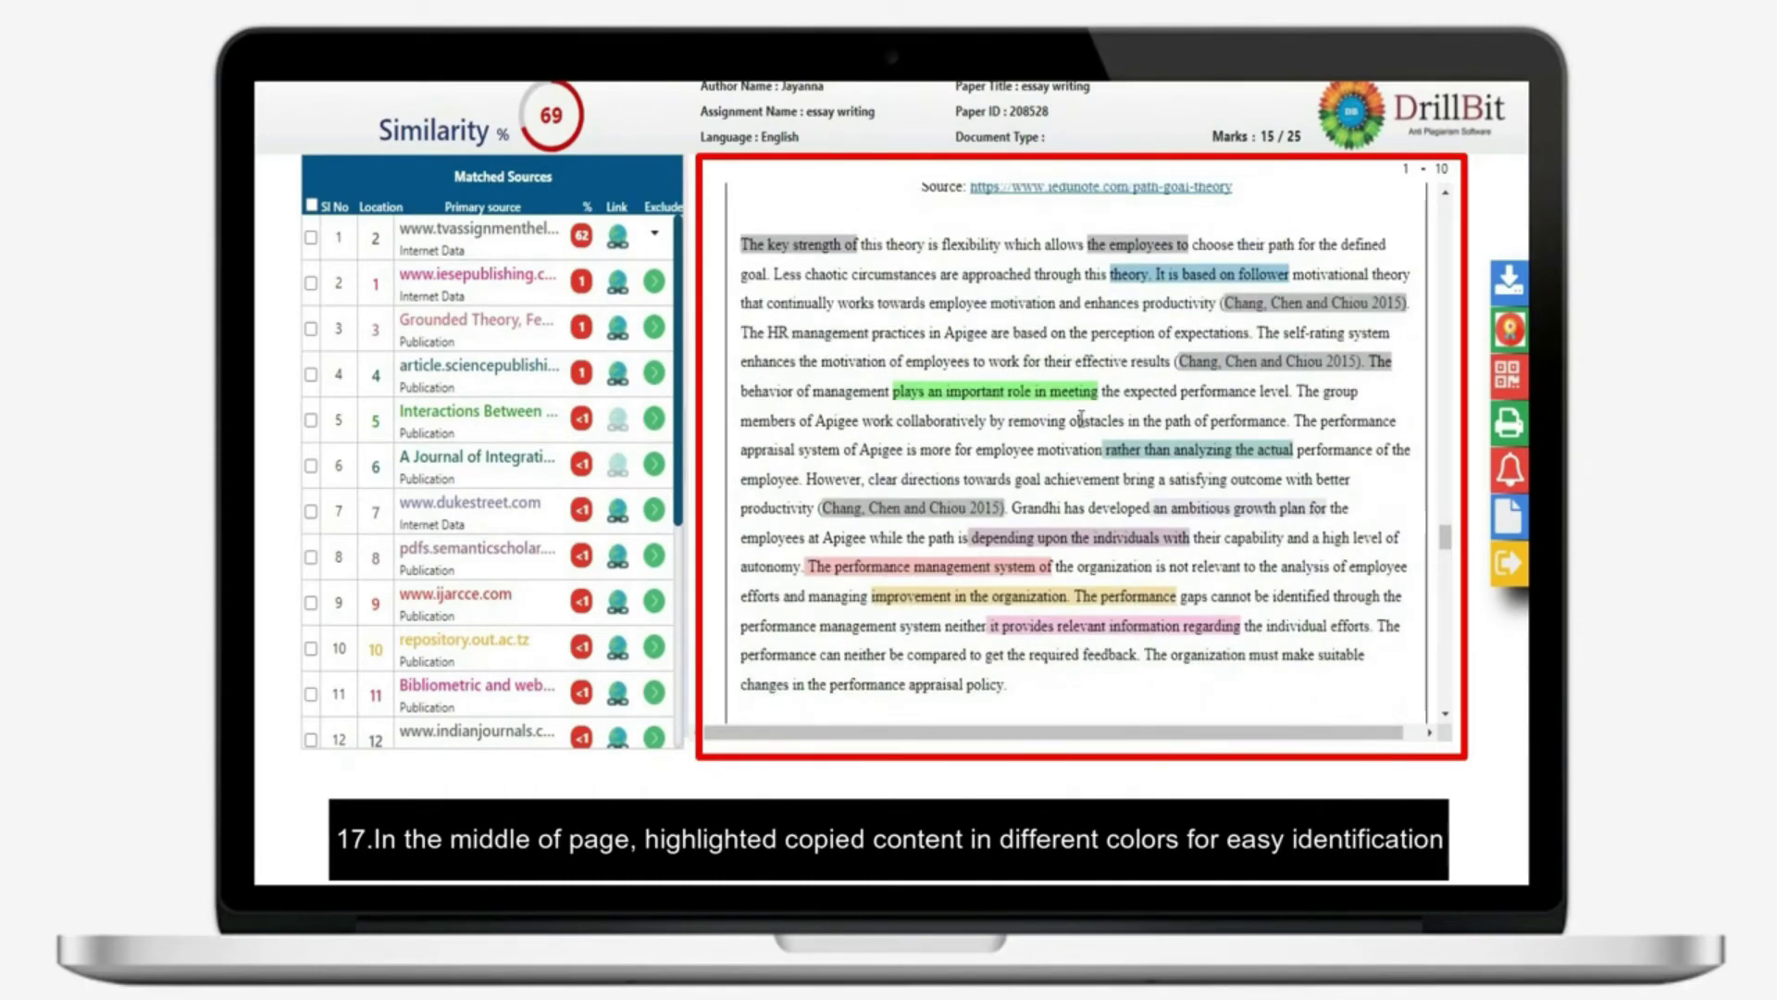
{"action": "scroll", "coordinate": [1081, 418], "scroll_direction": "down", "scroll_amount": 10}
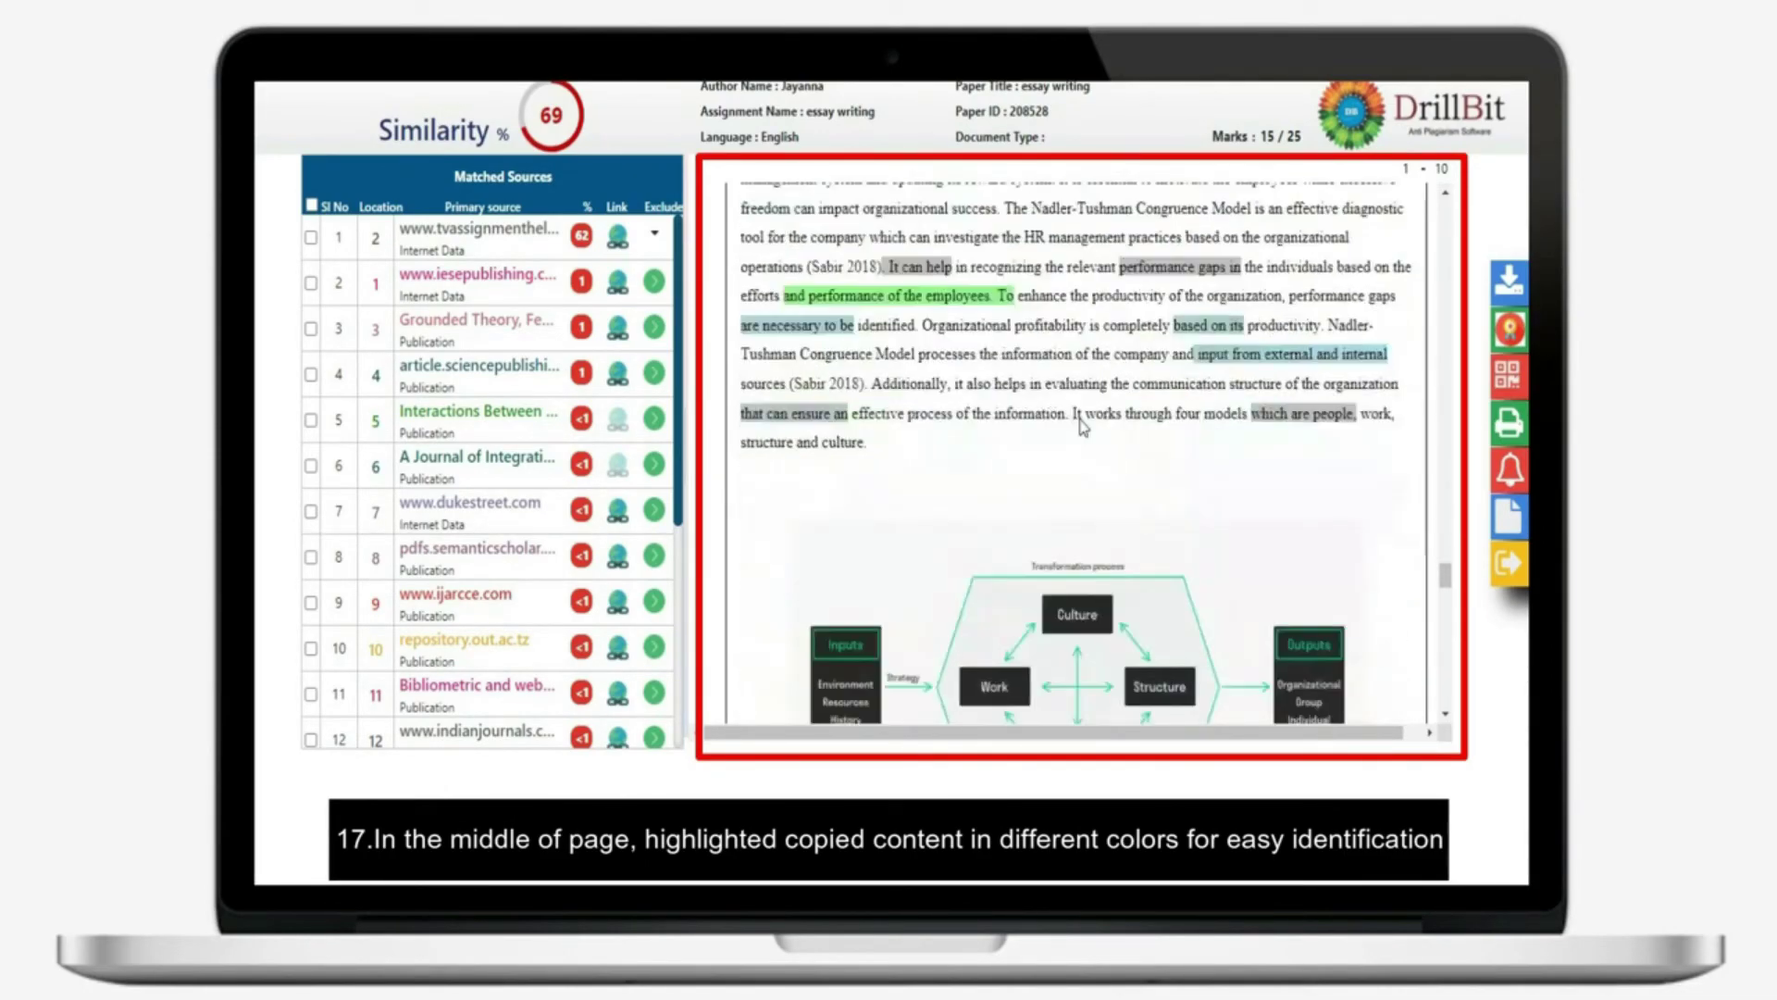
{"action": "scroll", "coordinate": [1083, 426], "scroll_direction": "down", "scroll_amount": 10}
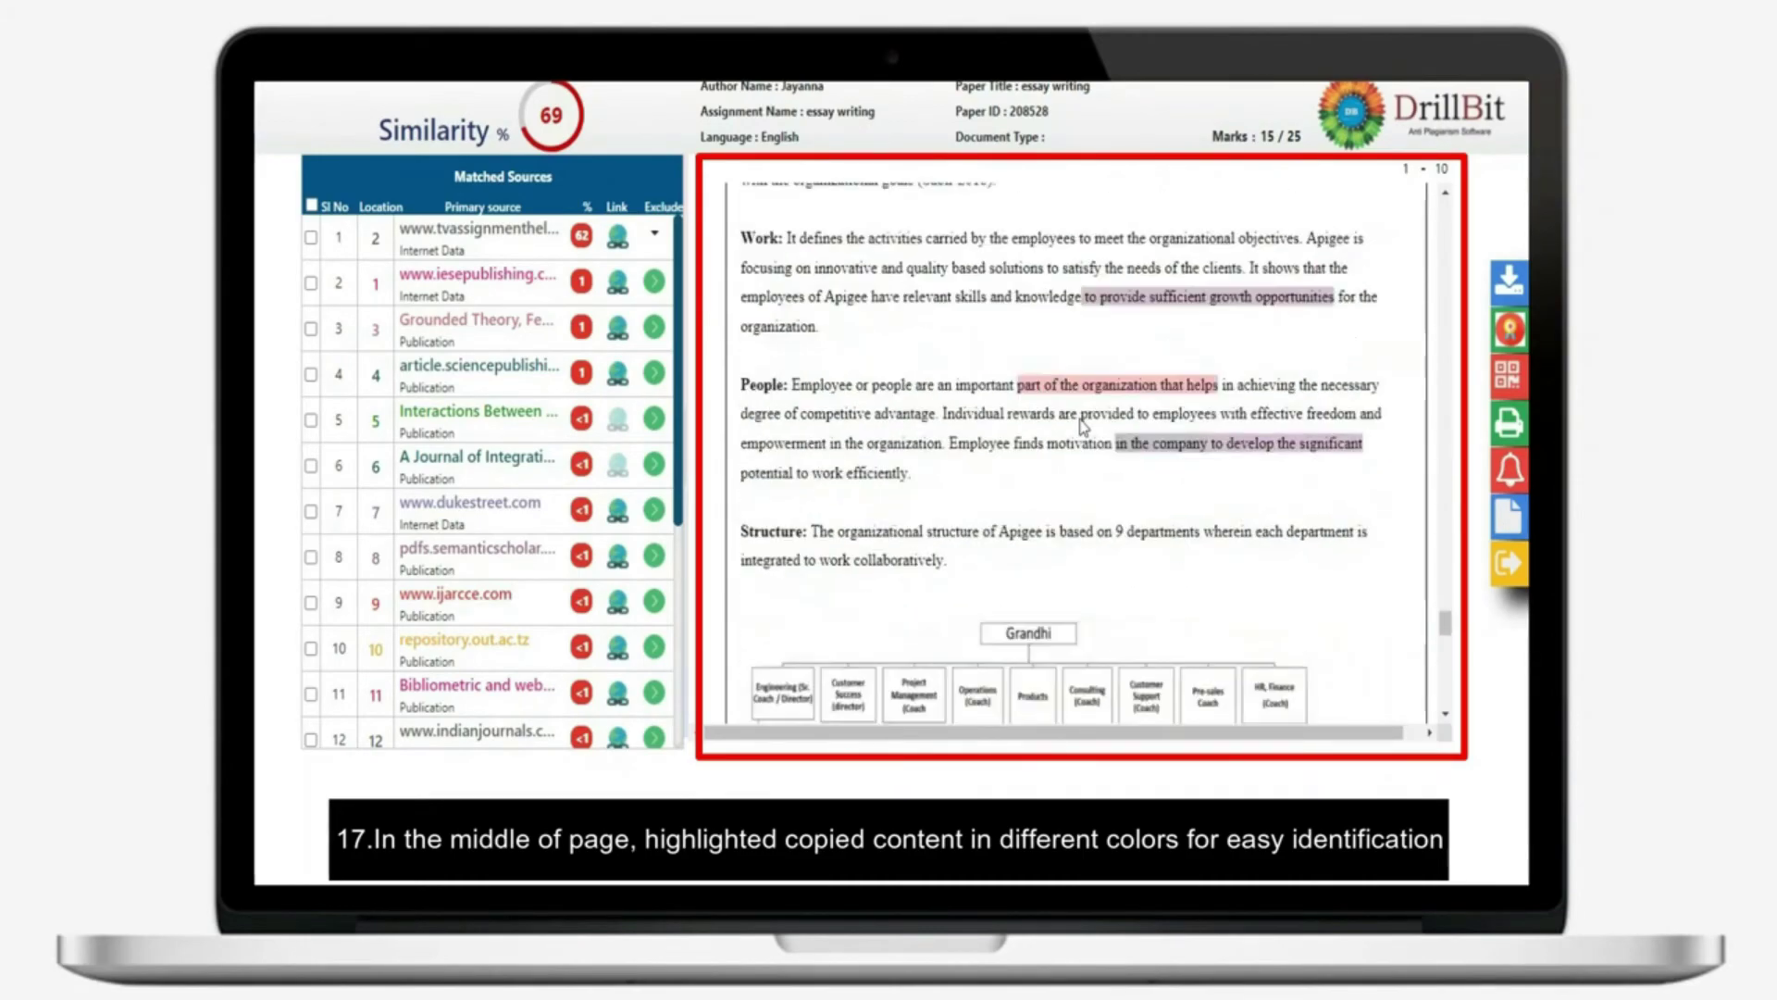
{"action": "scroll", "coordinate": [1083, 426], "scroll_direction": "up", "scroll_amount": 3}
{"action": "scroll", "coordinate": [1083, 426], "scroll_direction": "down", "scroll_amount": 12}
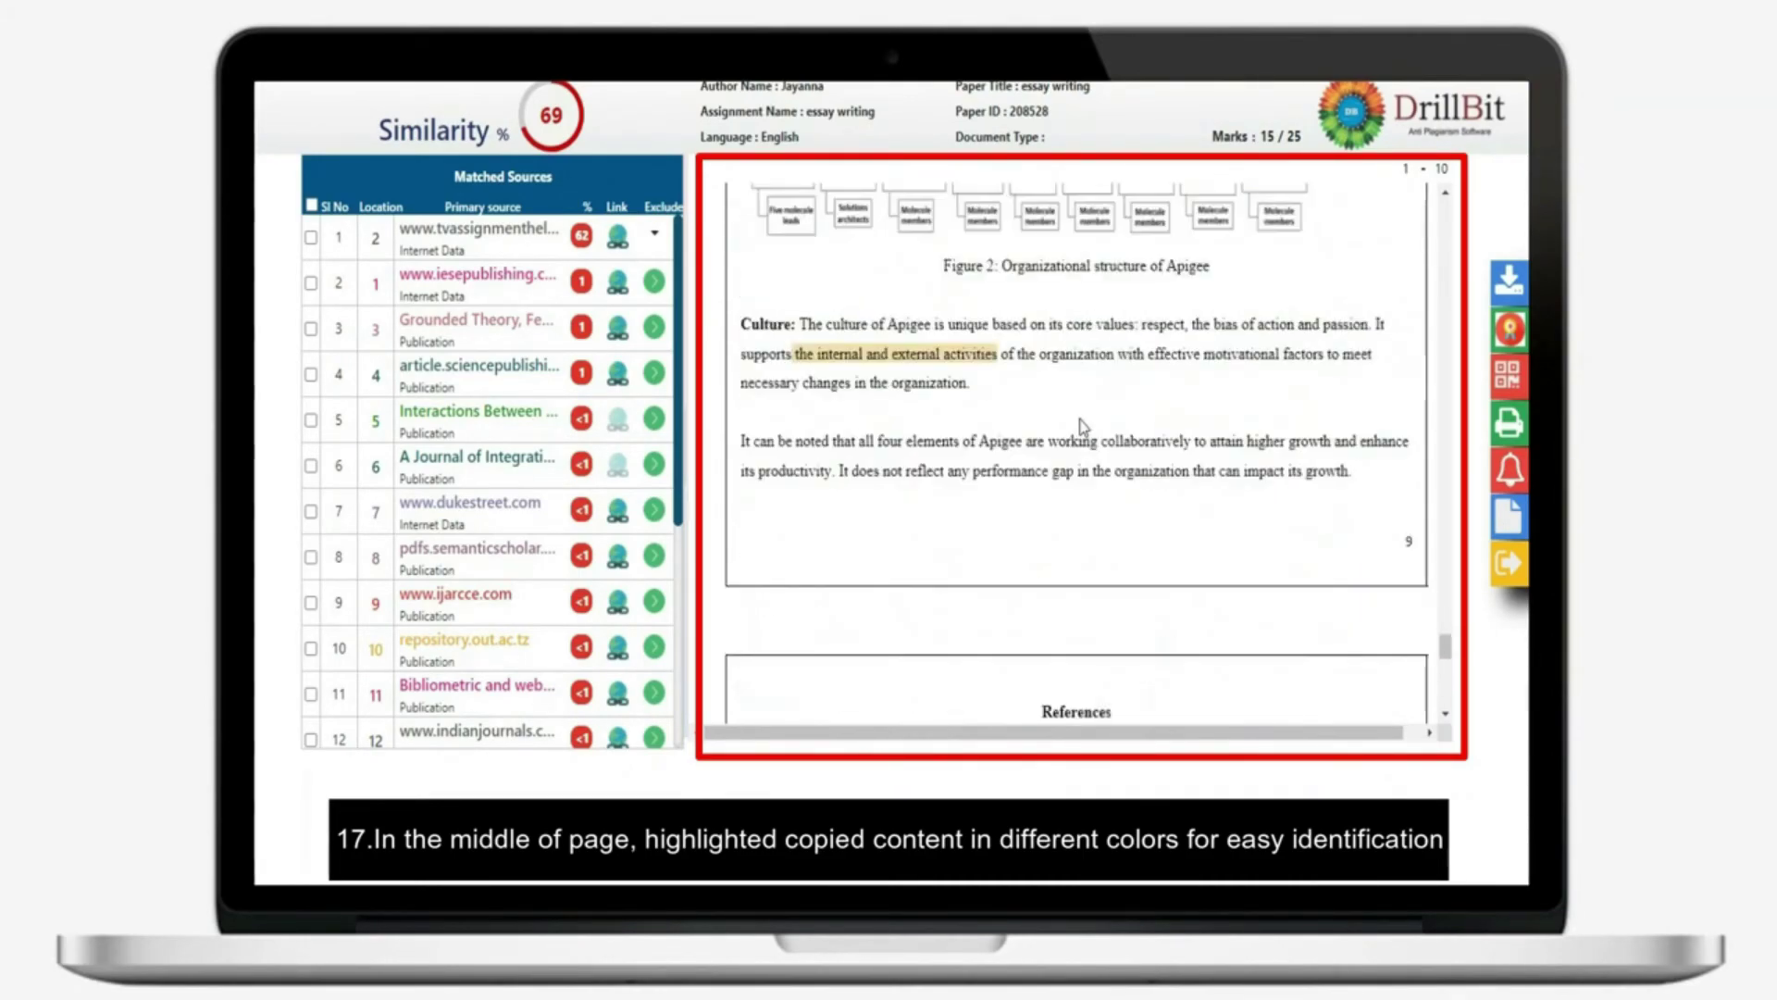
{"action": "scroll", "coordinate": [1082, 427], "scroll_direction": "down", "scroll_amount": 10}
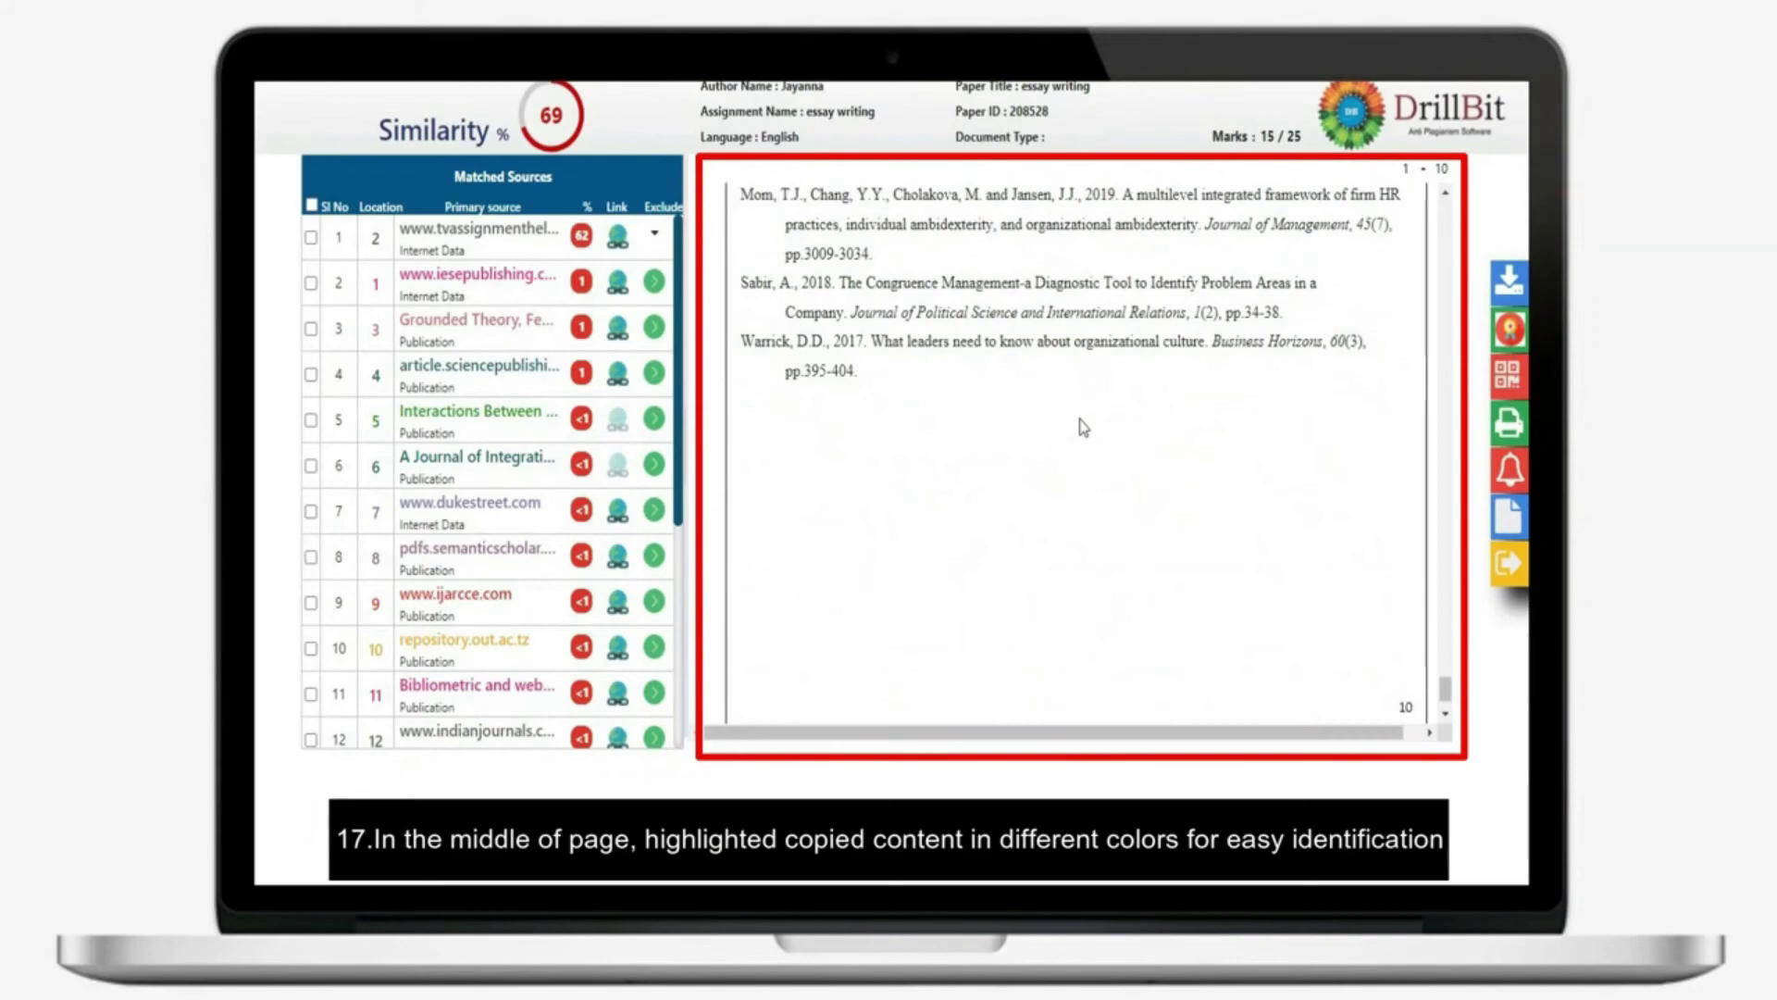
{"action": "scroll", "coordinate": [1083, 427], "scroll_direction": "down", "scroll_amount": 2}
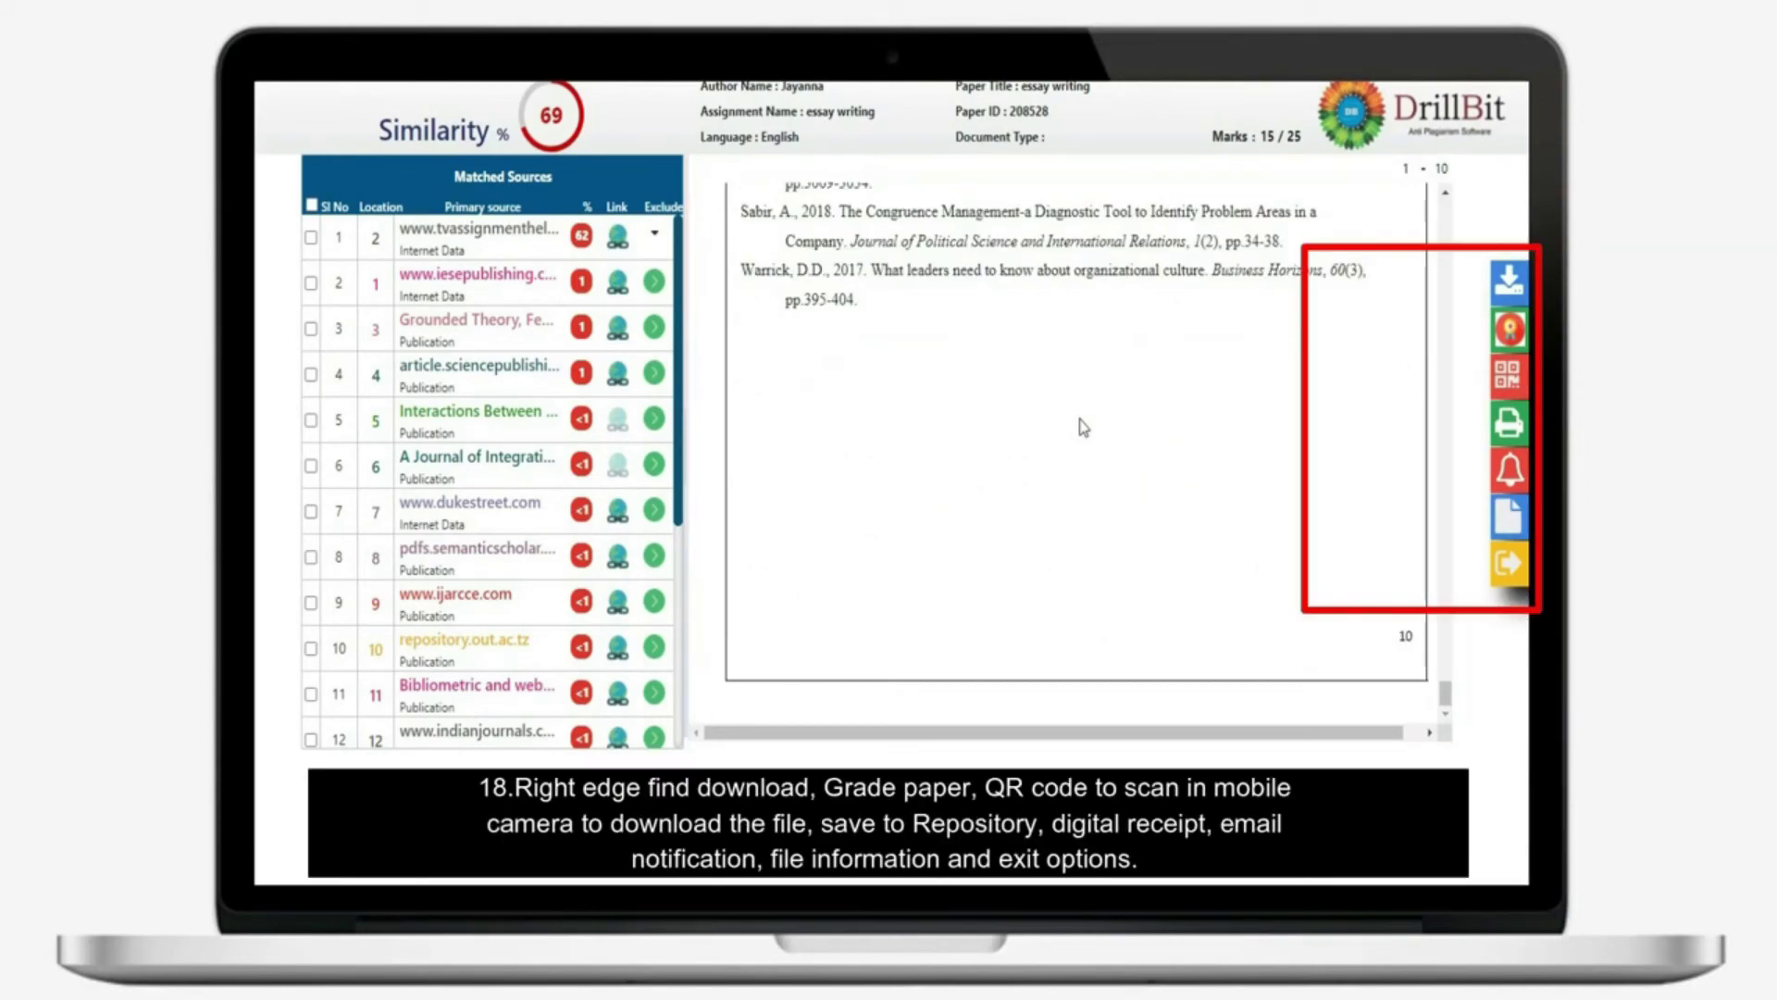